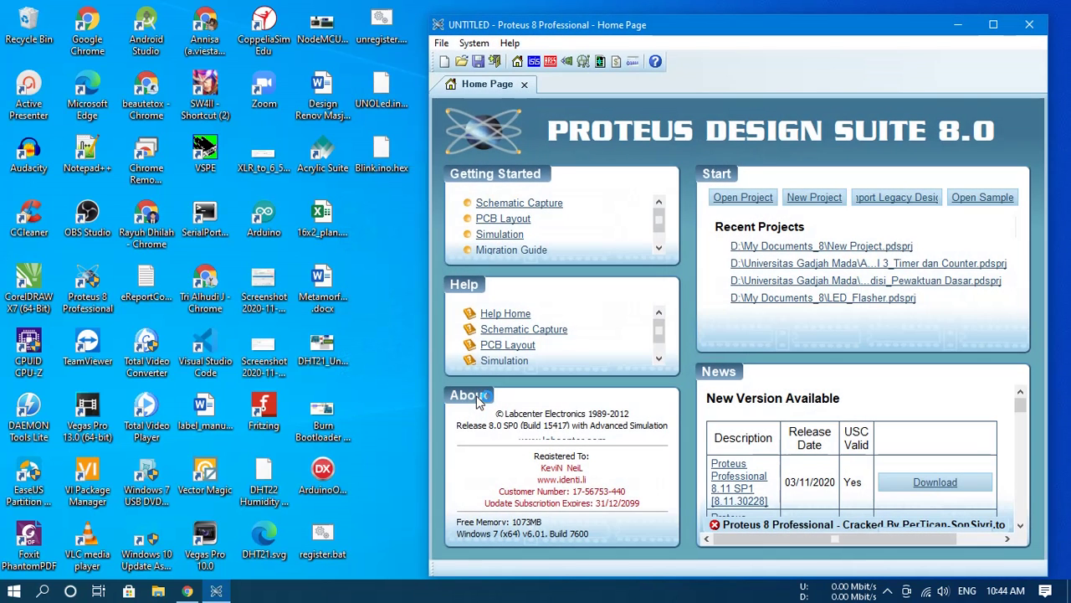
- Open the recent project New Project.pdsprj and enlarge the area containing the Arduino circuit
left_click(860, 251)
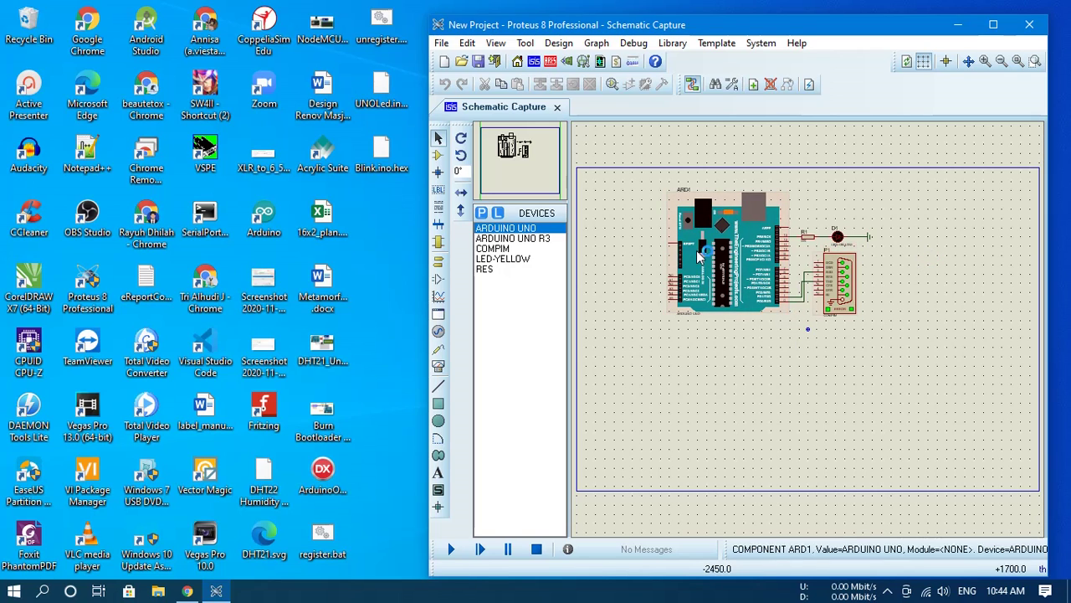
left_click(1035, 61)
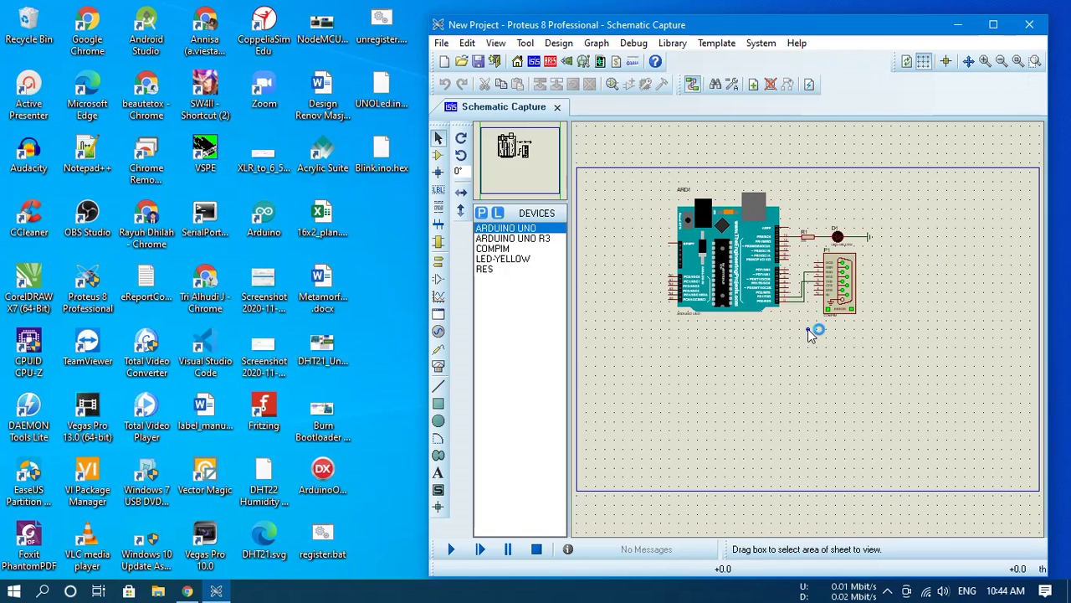
left_click_drag(673, 163, 940, 350)
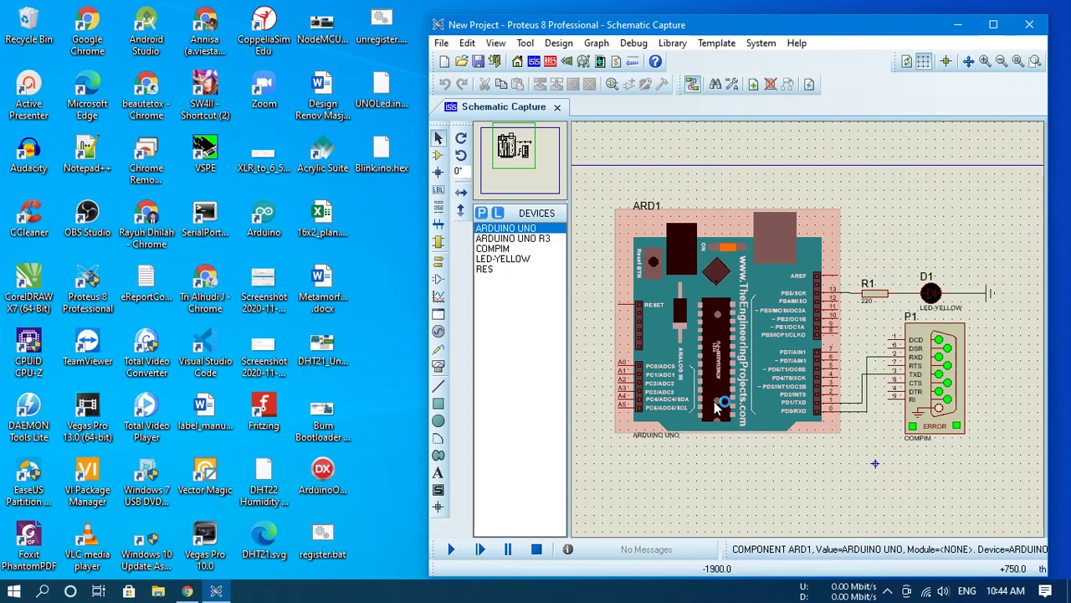
- Launch VSPE, create a Connector virtual serial device on COM1, and minimize the emulator
double_click(220, 164)
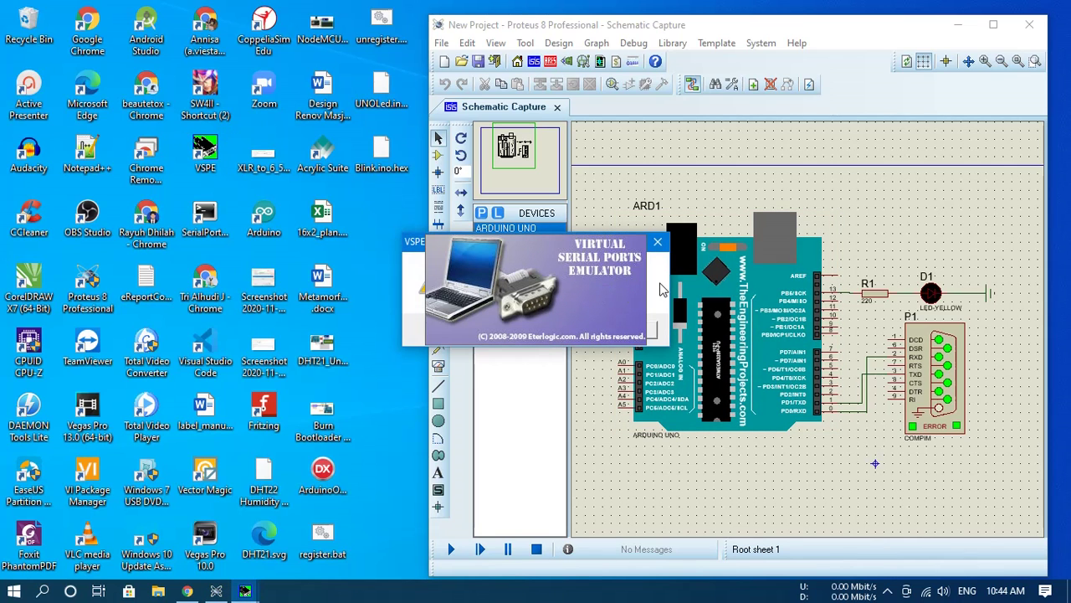
left_click(624, 328)
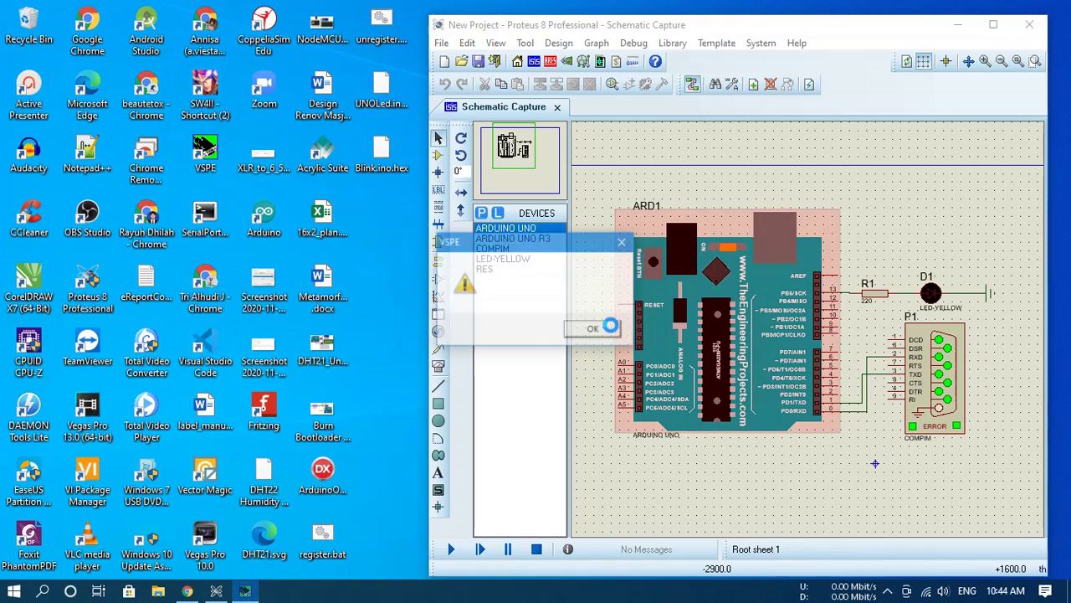
left_click(594, 328)
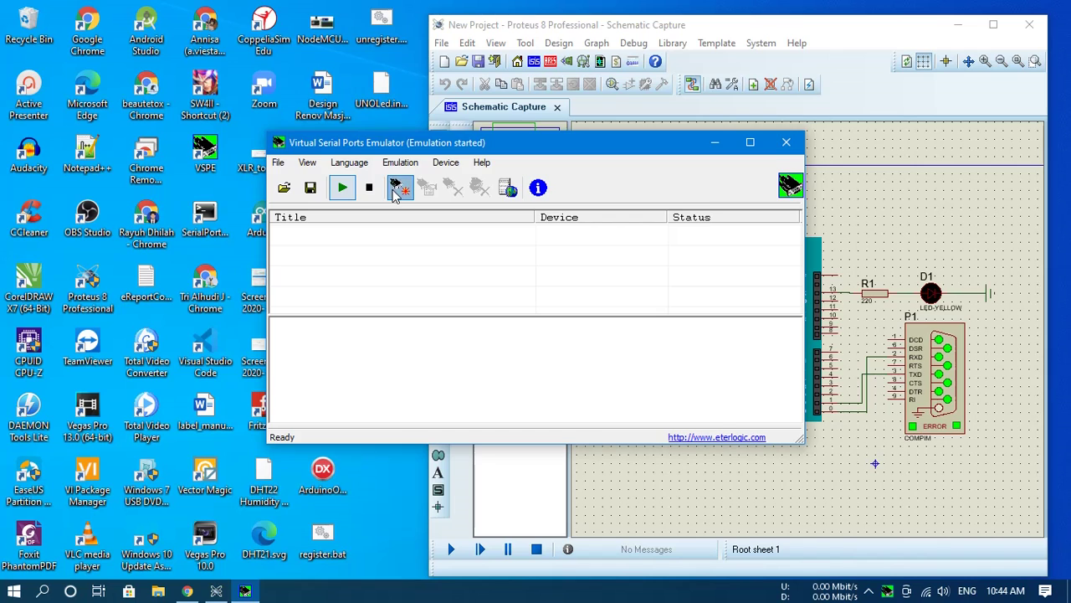
left_click(399, 188)
left_click(546, 424)
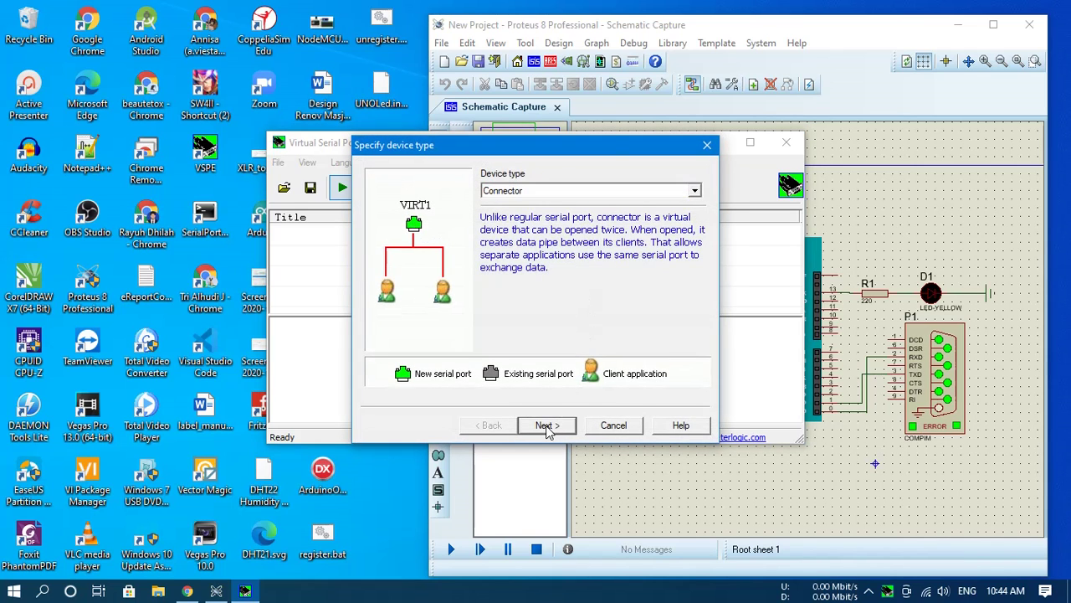
left_click(546, 426)
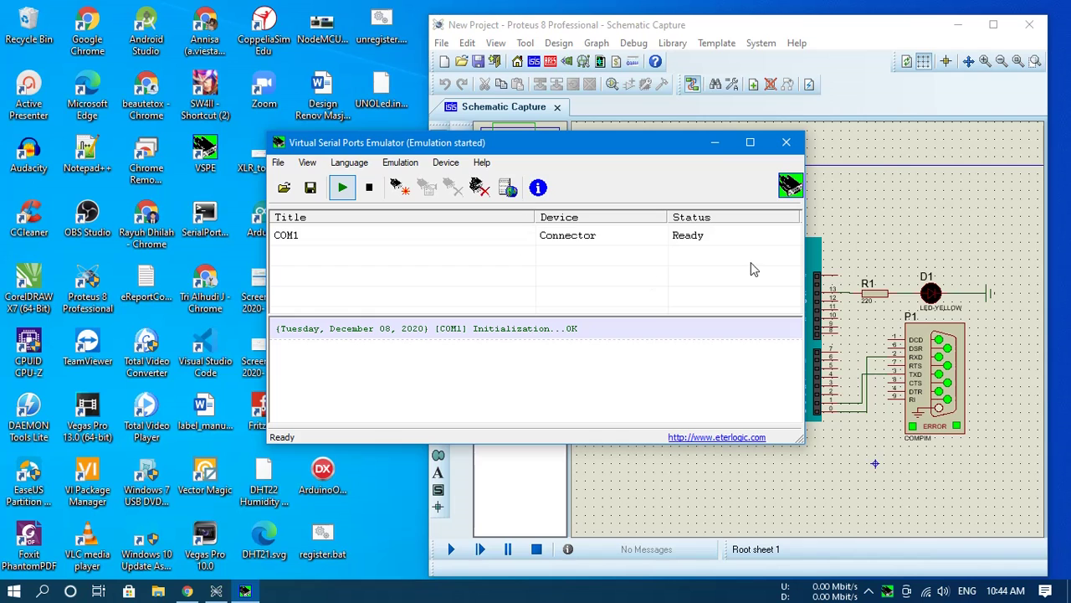
left_click(714, 143)
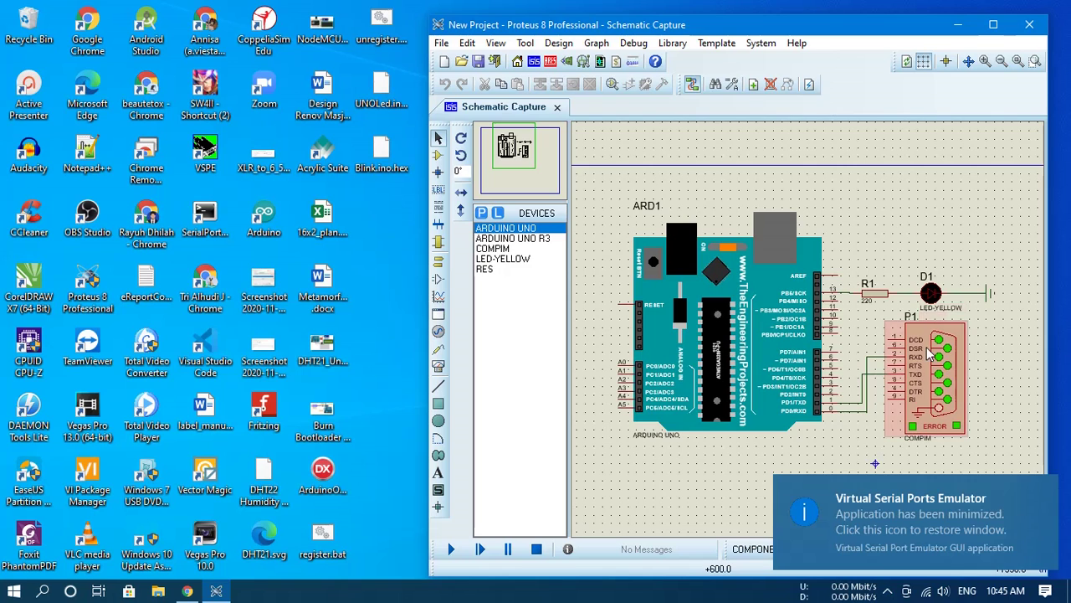
- Check which program file is assigned to the ARDUINO UNO component ARD1
double_click(787, 329)
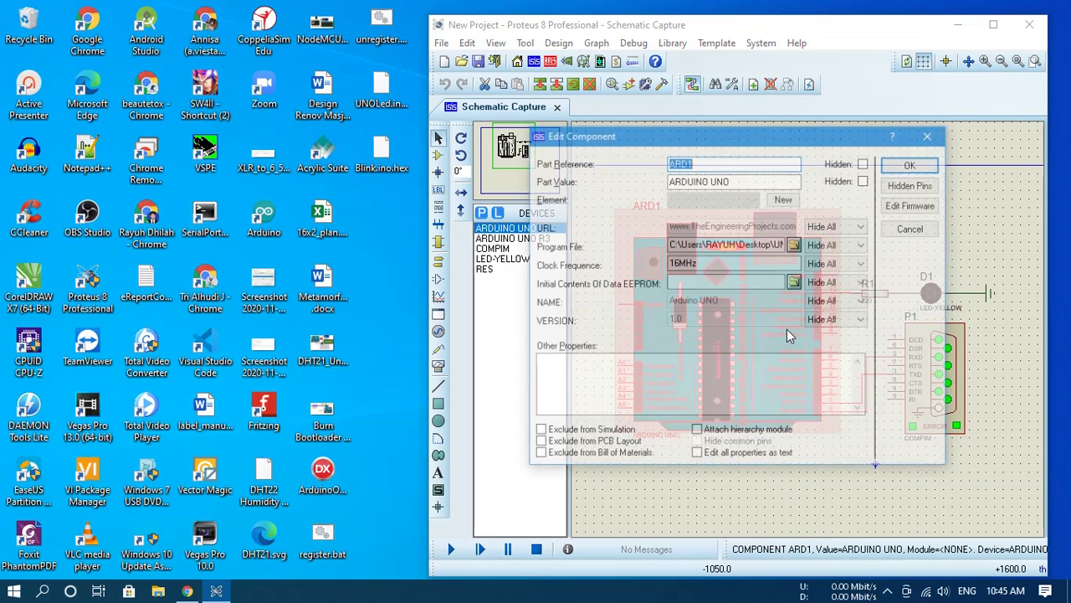
left_click_drag(775, 245, 794, 244)
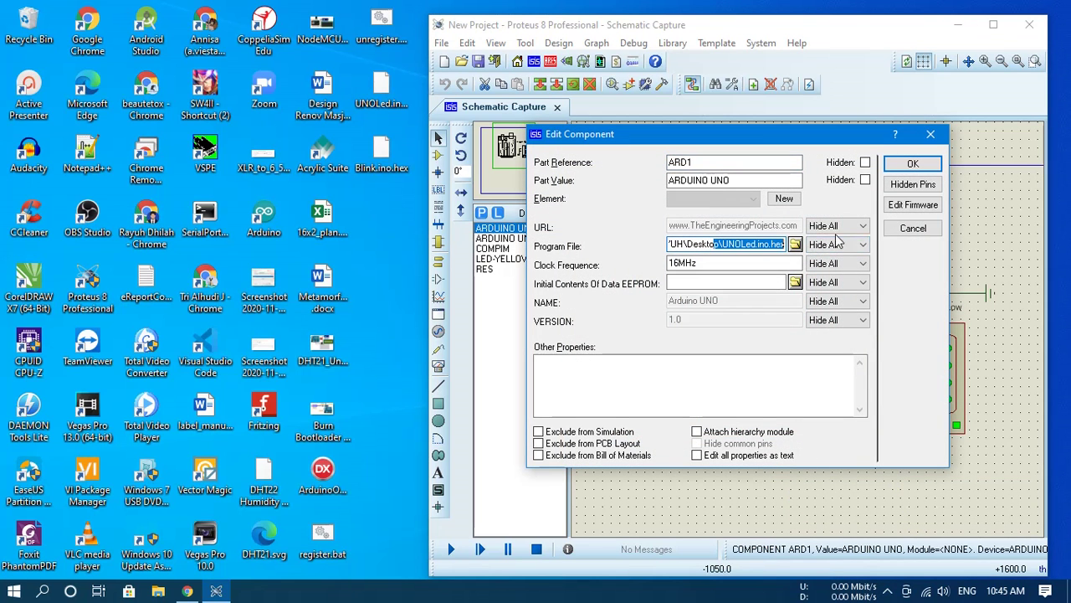
left_click(913, 163)
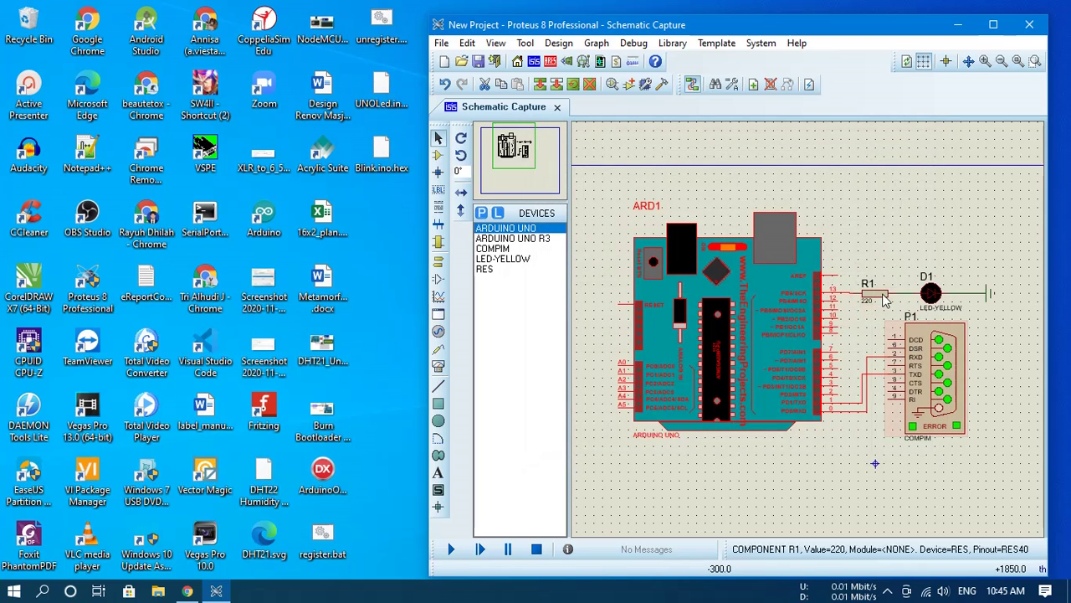
- Check the physical port and baud rate settings of the COMPIM component P1 and run the simulation
double_click(937, 368)
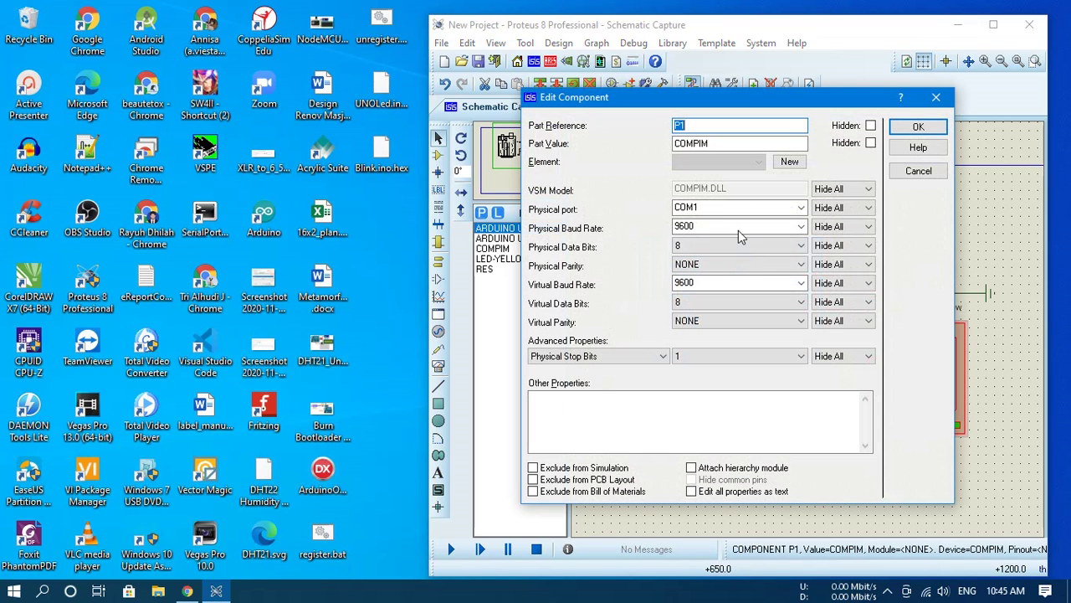
left_click(914, 130)
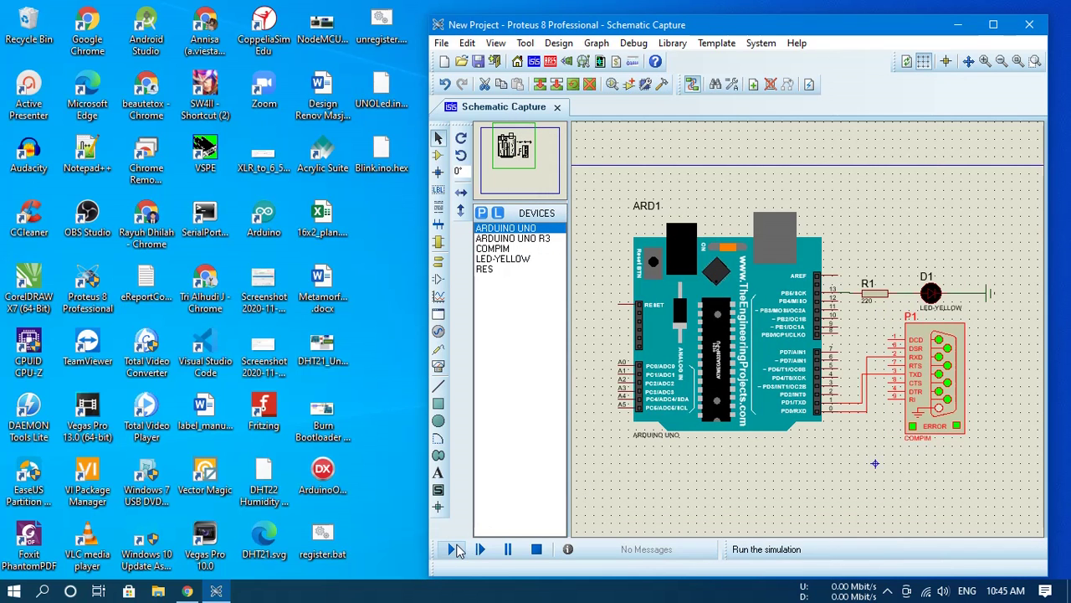
left_click(453, 549)
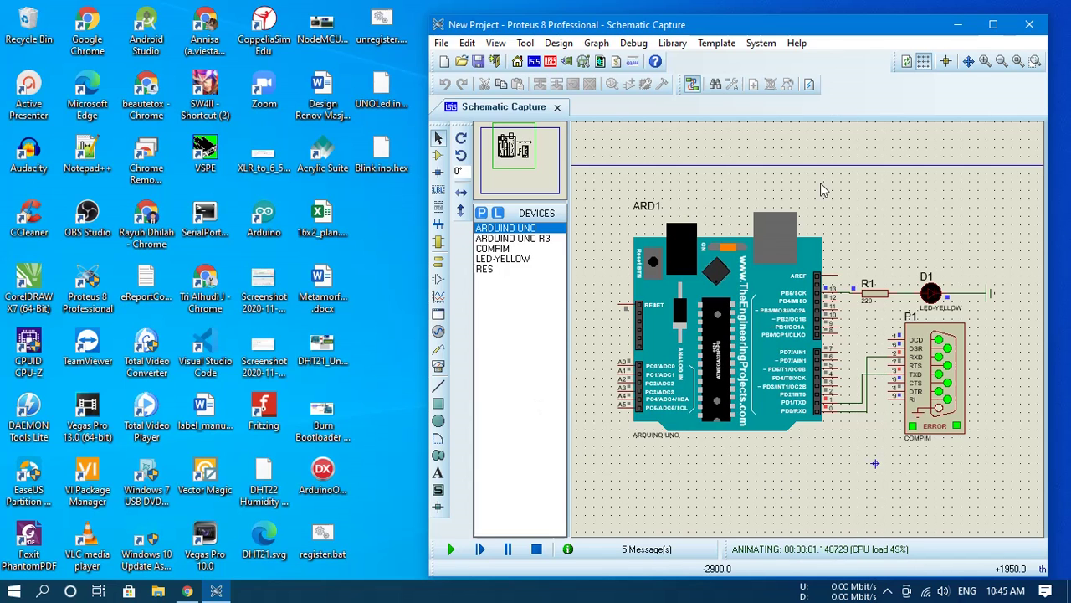
- Minimize Proteus and check the run-as-administrator compatibility setting of ArduinoOPCServer.exe on the desktop
left_click(960, 26)
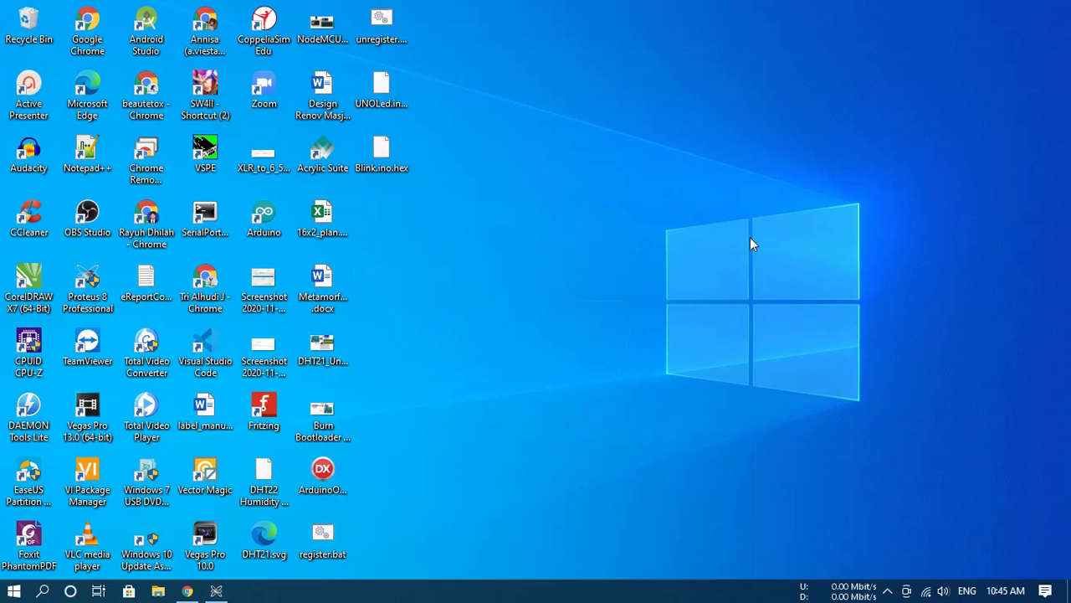
left_click(330, 466)
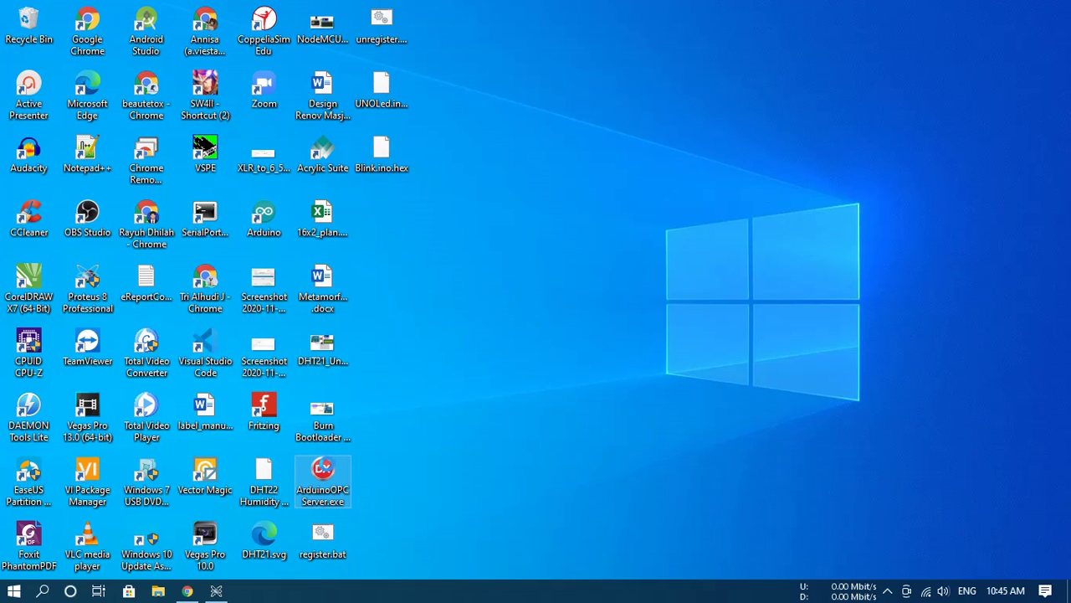
right_click(328, 462)
left_click(381, 444)
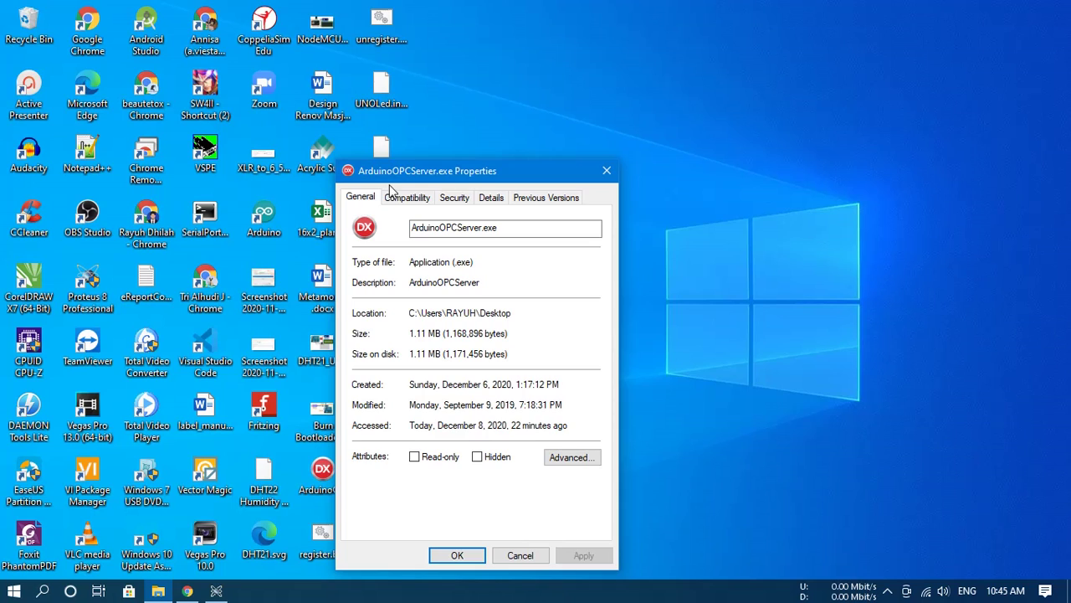
left_click(393, 198)
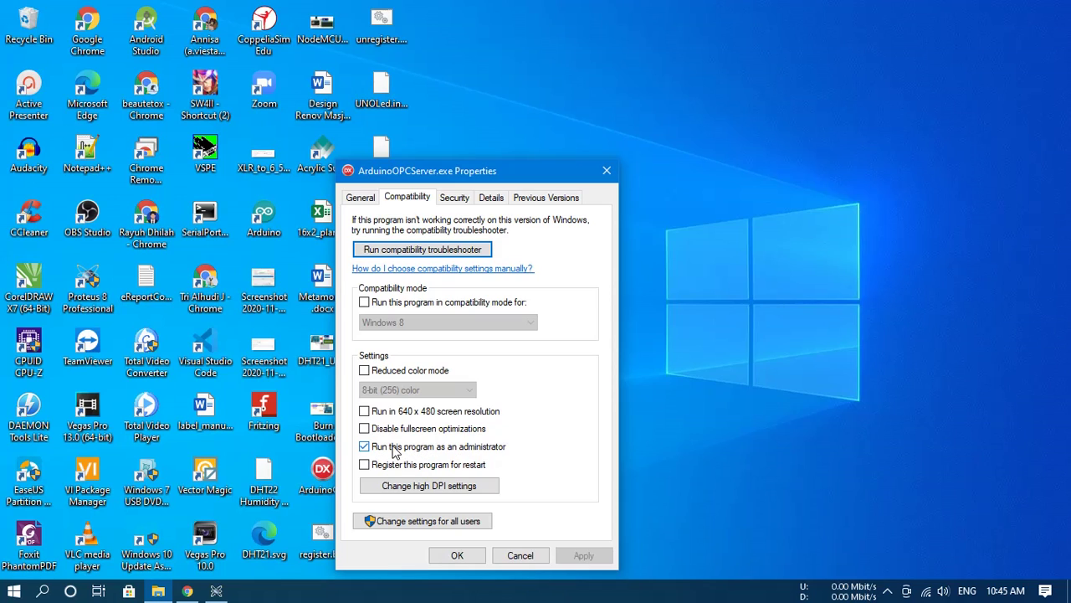
left_click(458, 555)
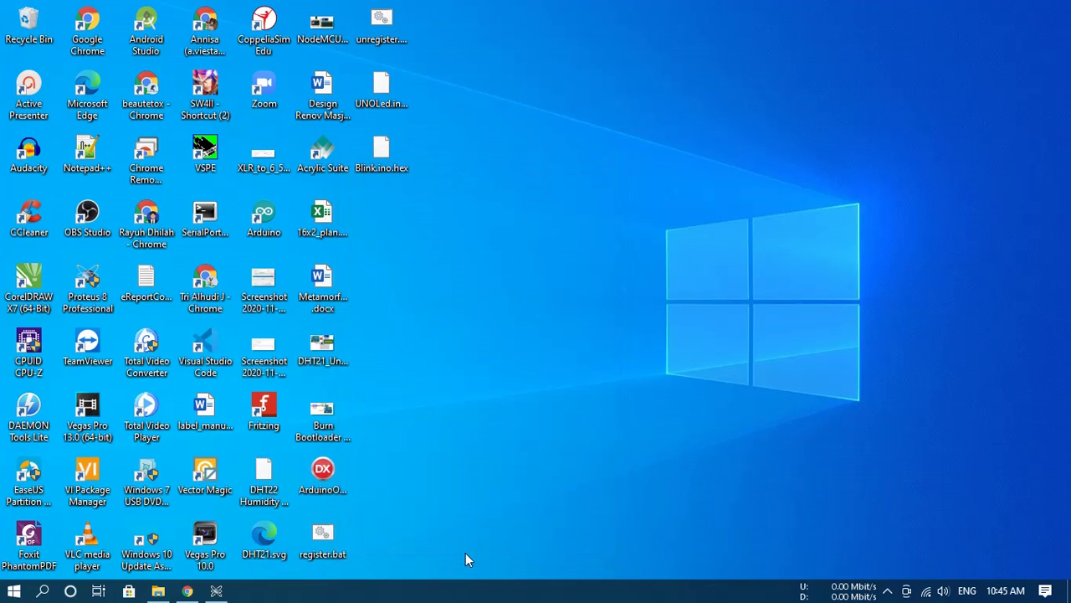
- Launch ArduinoOPCServer.exe from the desktop and dismiss its notification
left_click(323, 471)
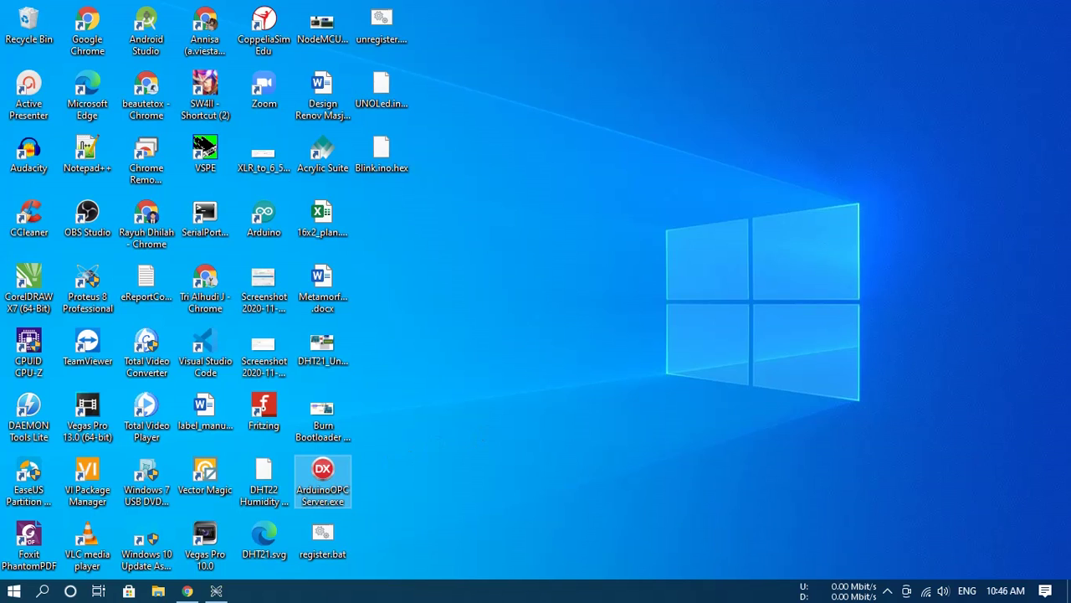
left_click(477, 411)
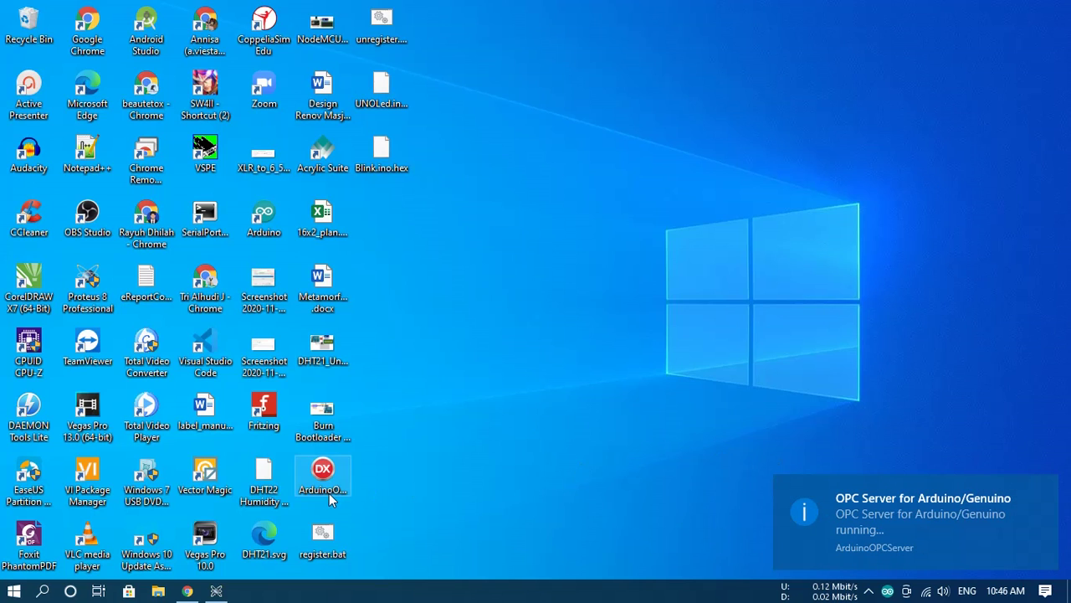
left_click(1044, 490)
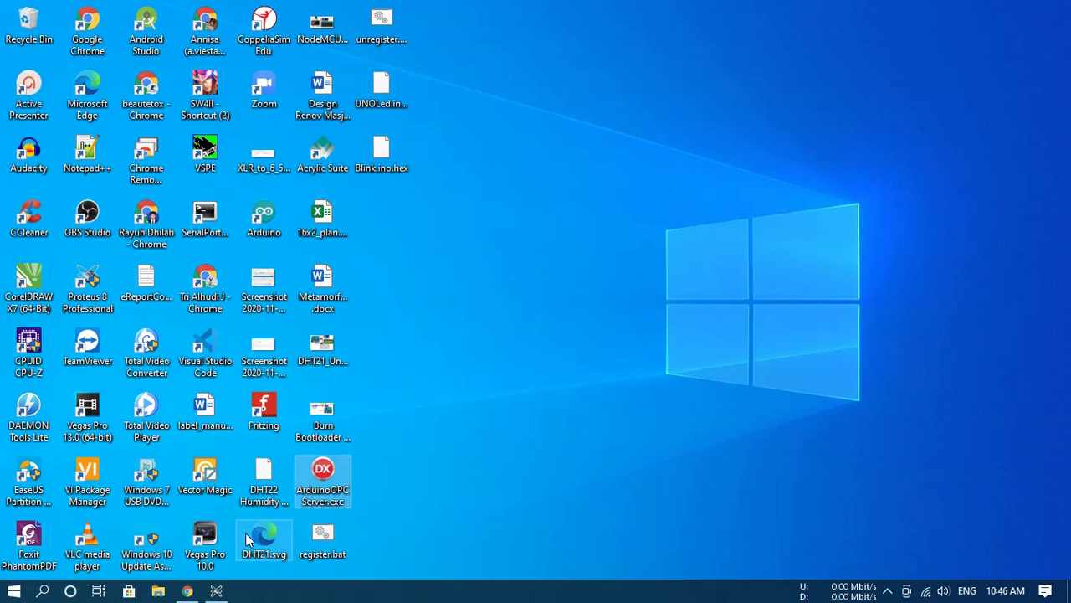
- Run register.bat from the desktop as administrator
left_click(343, 546)
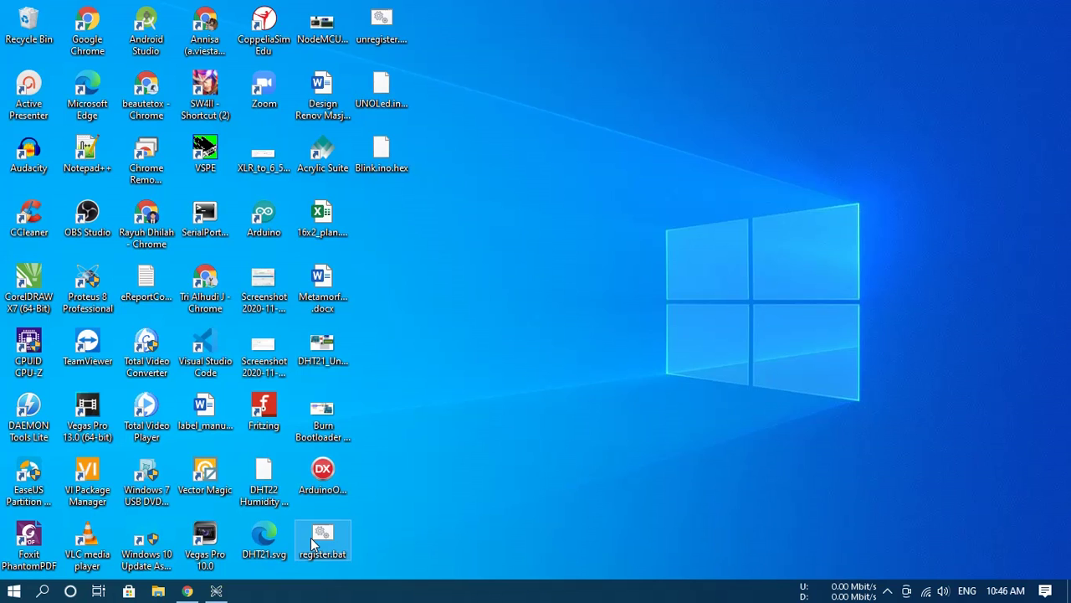
right_click(312, 544)
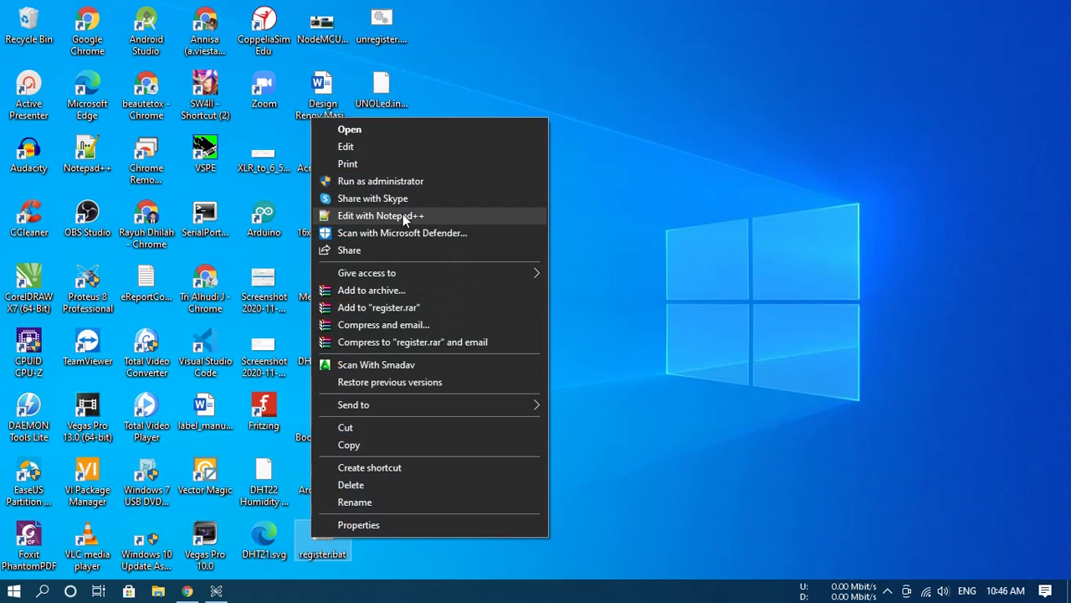
left_click(385, 182)
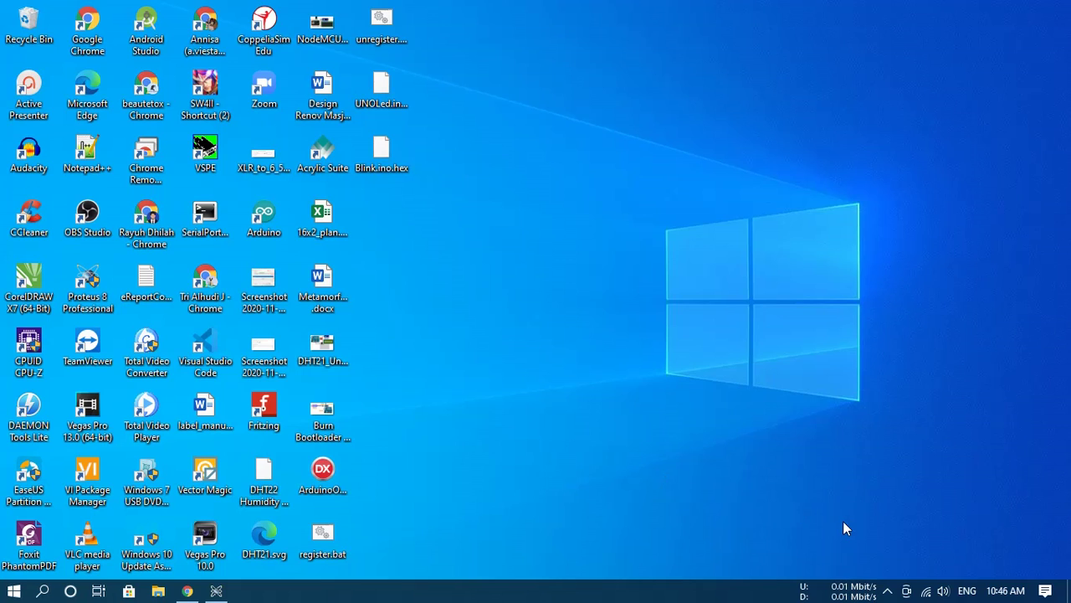
- Restore the running OPC Server for Arduino window and add an Arduino Serial configuration
left_click(887, 591)
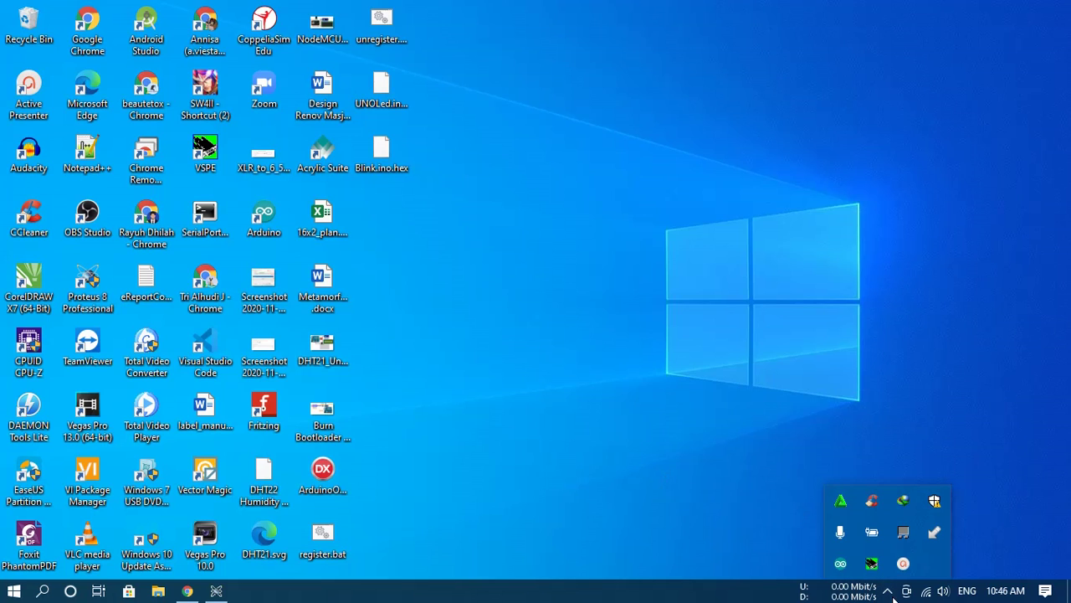
double_click(842, 566)
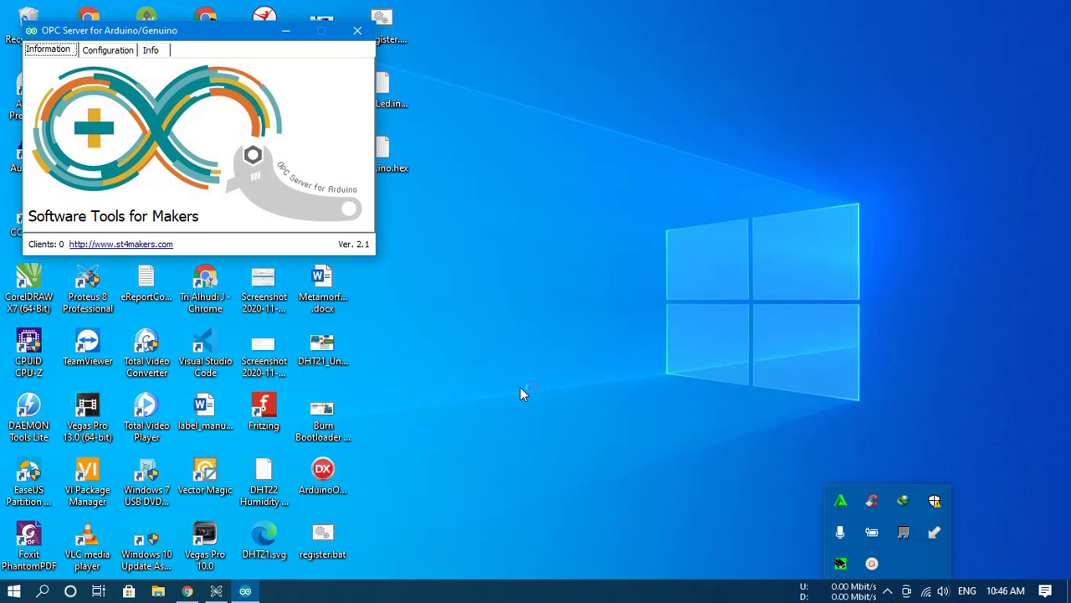
left_click(102, 52)
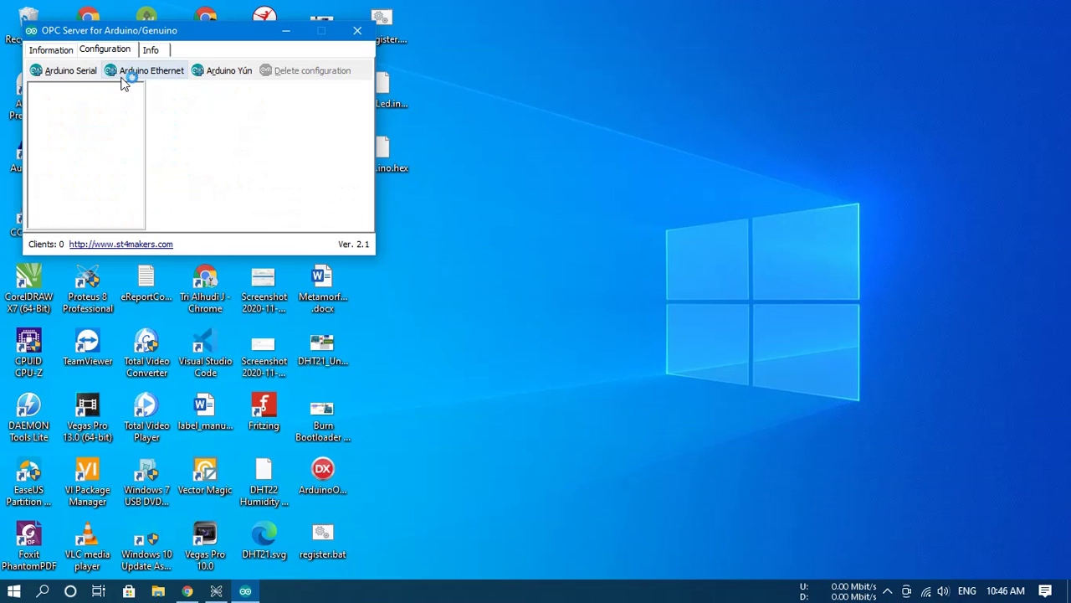
left_click(76, 70)
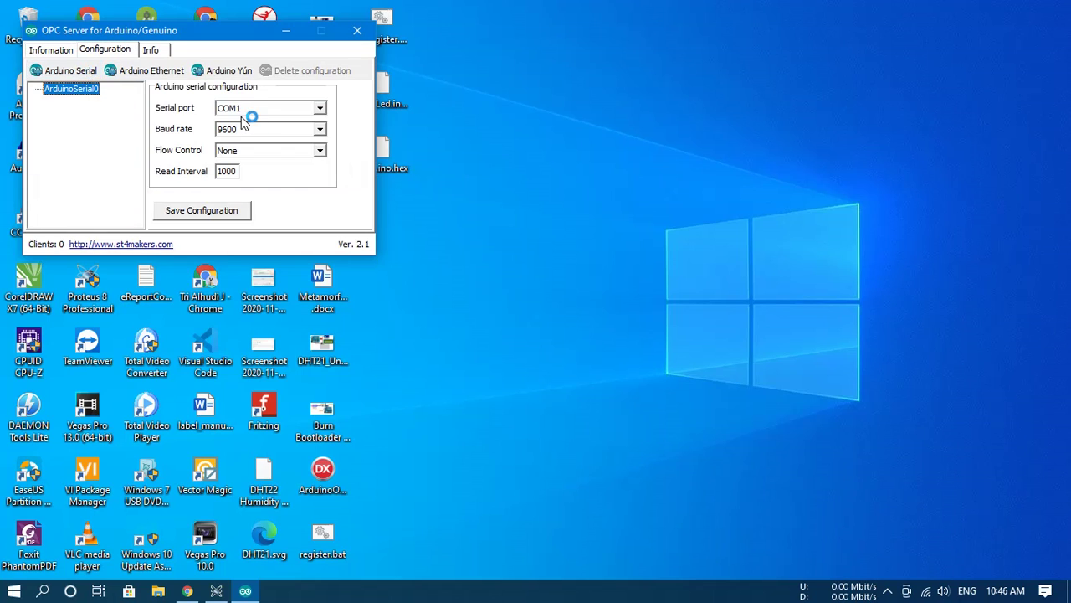
- Choose COM1 as the serial port of ArduinoSerial0, save the configuration, and minimize the OPC server
left_click(242, 111)
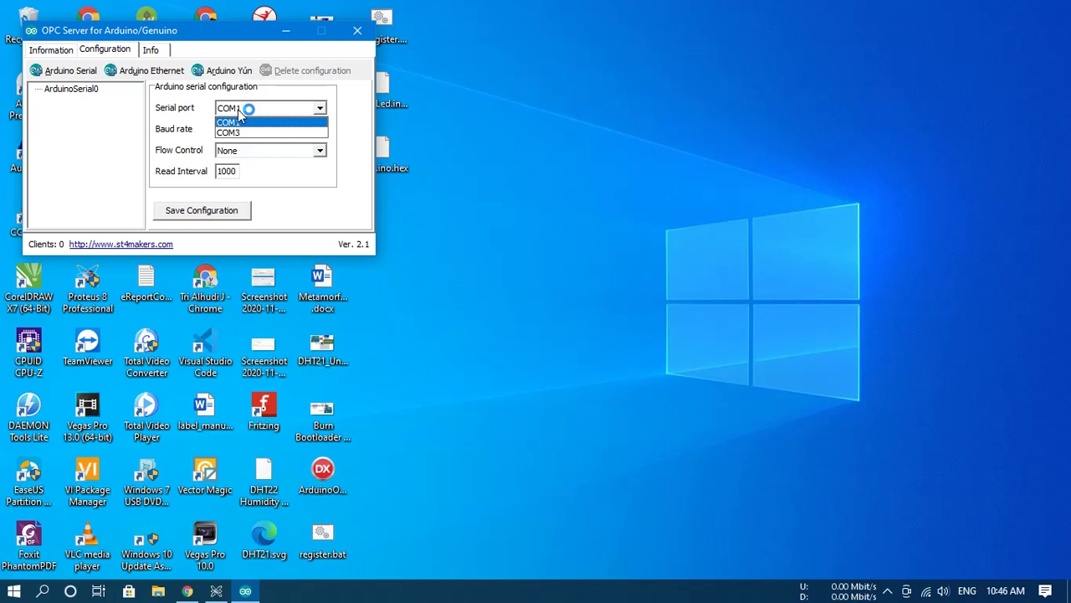
left_click(245, 114)
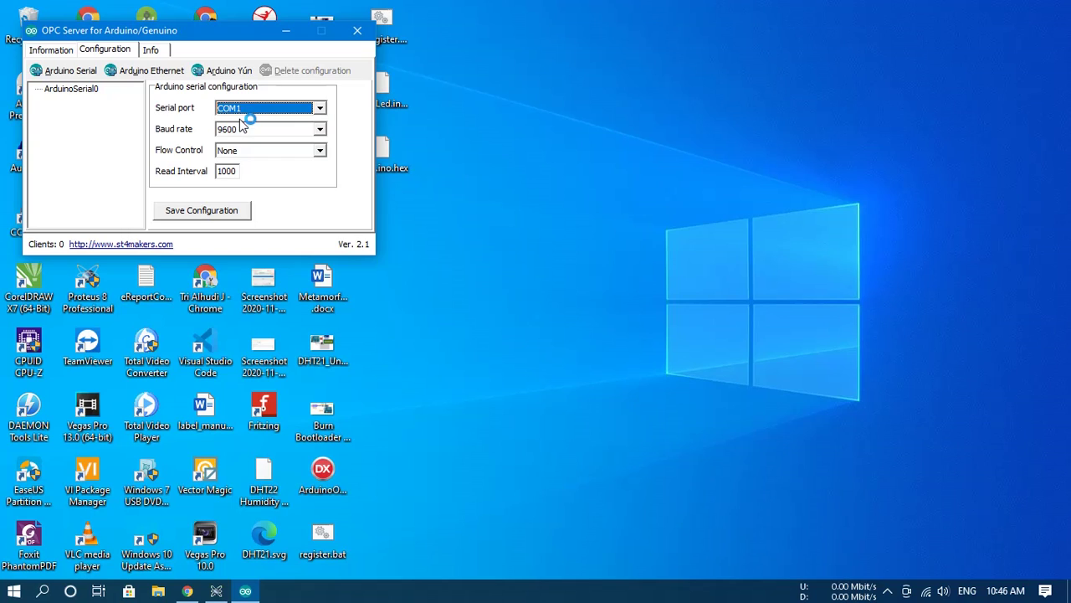
left_click(206, 212)
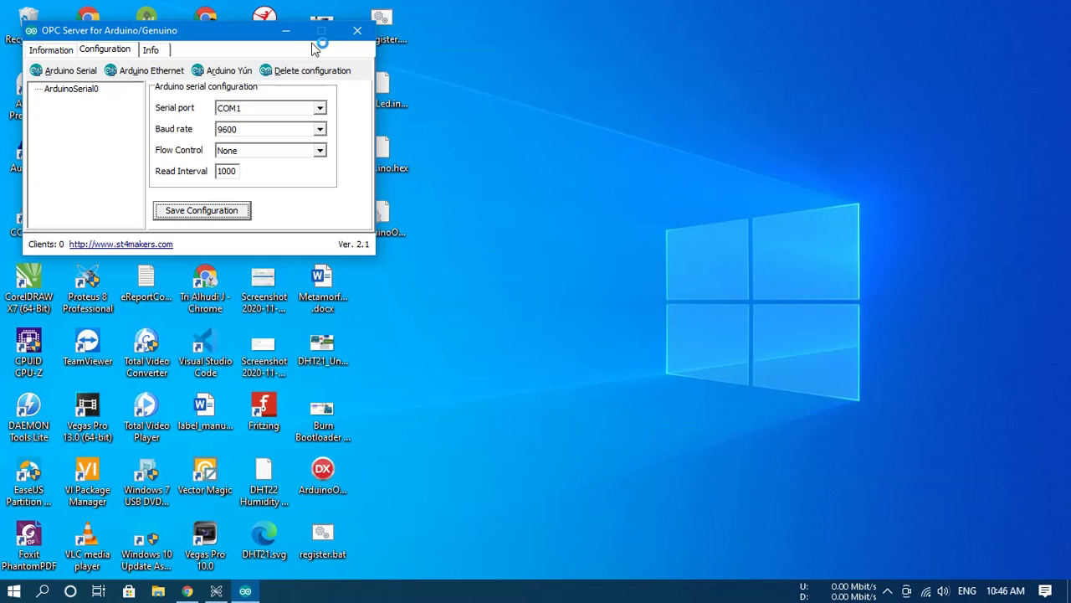
left_click(287, 31)
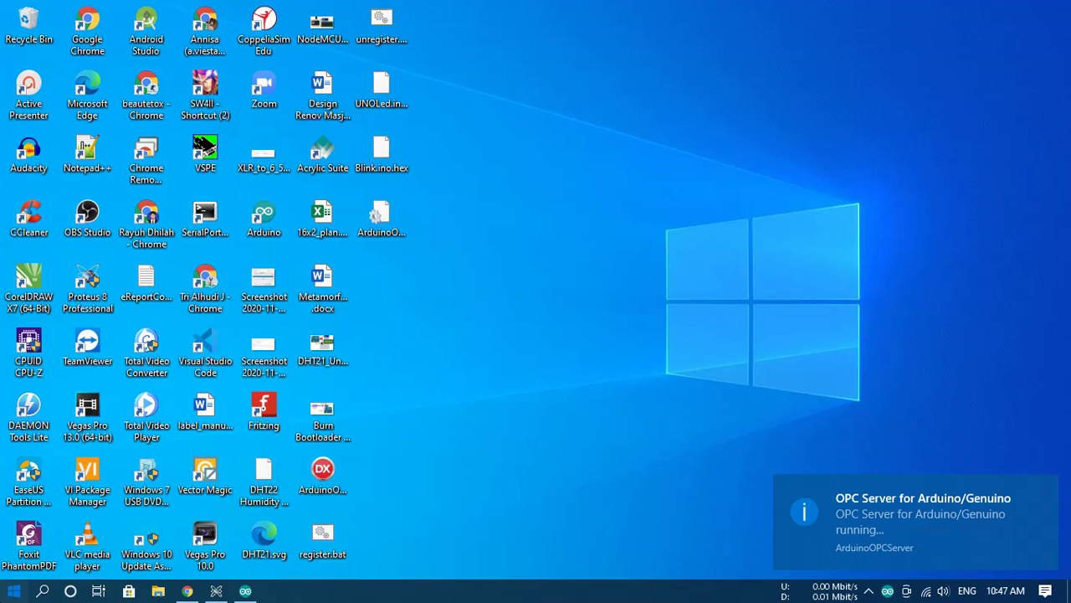
- Open the System Management Console and show the Configuration node of ArchestrA.FSGateway.1 in the local DAServer Manager
left_click(13, 591)
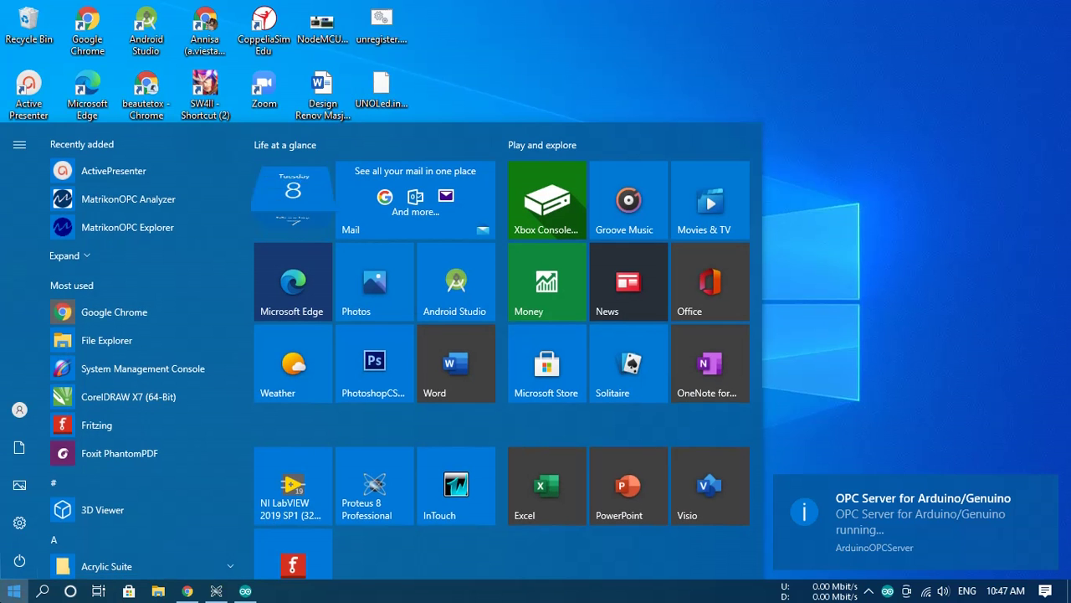
left_click(147, 373)
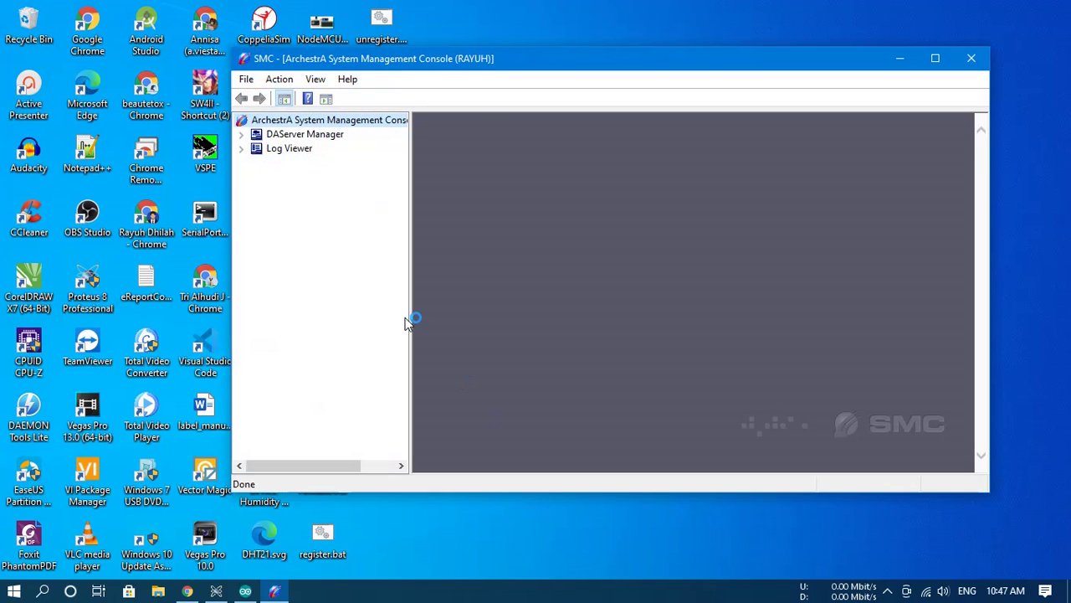
left_click(242, 135)
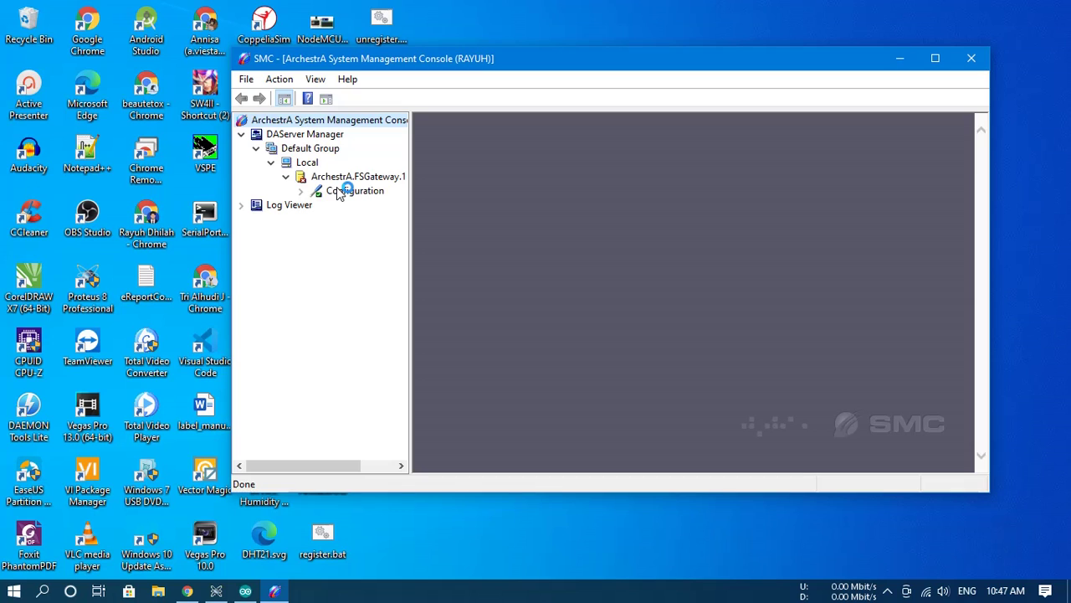
left_click(338, 191)
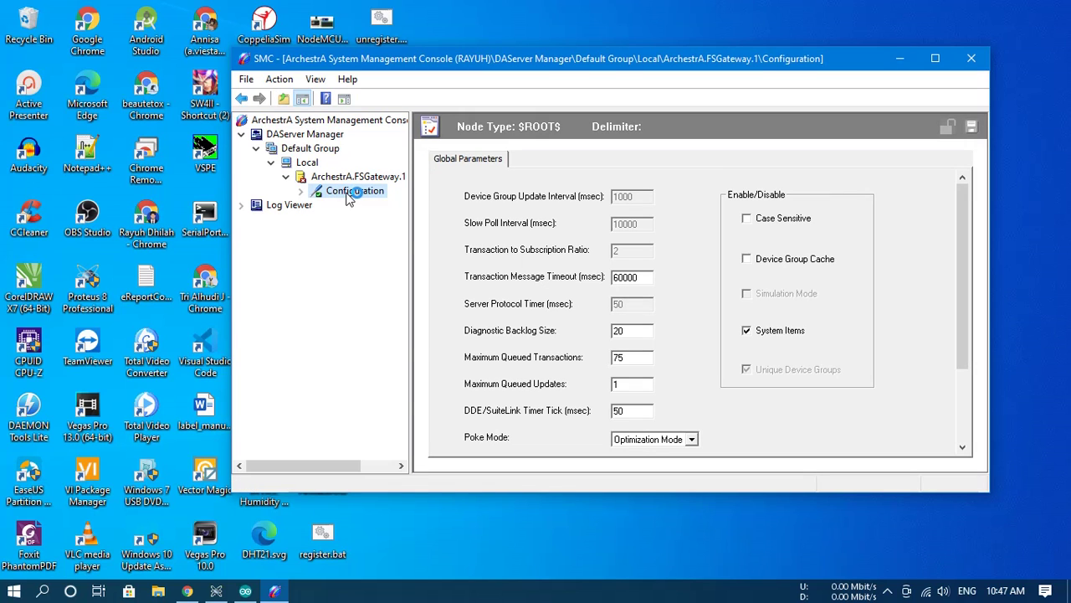
- Add an OPC object under the FSGateway Configuration node, keeping its default name
right_click(349, 199)
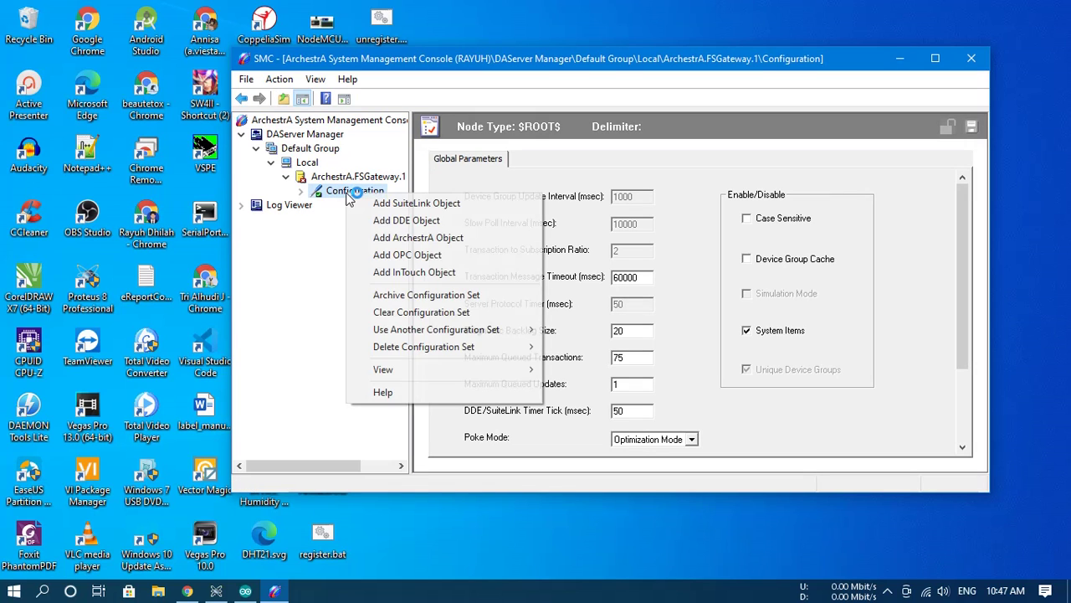
left_click(305, 194)
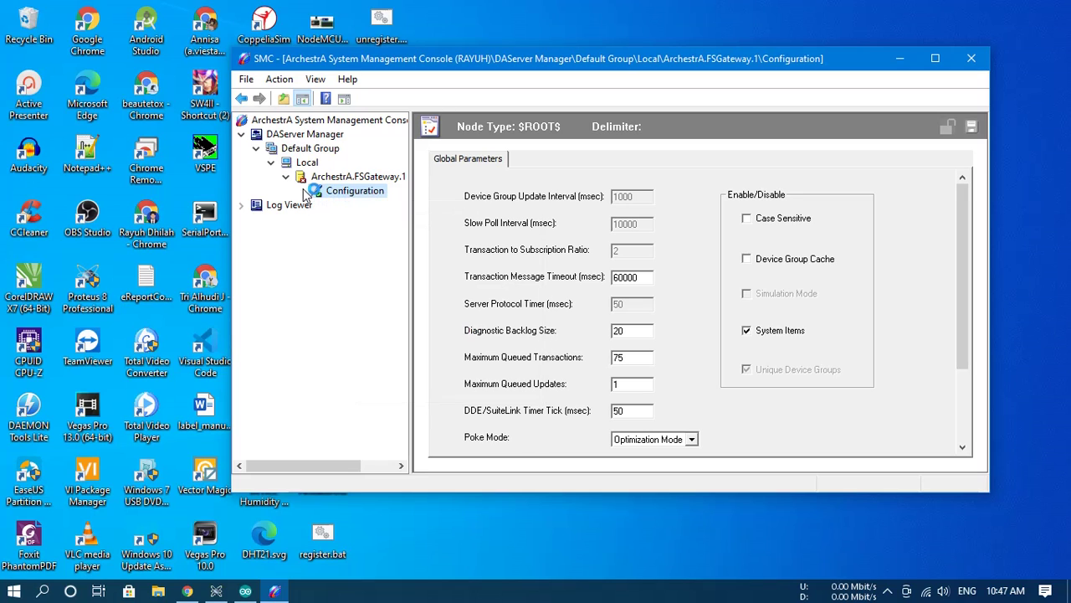
right_click(336, 197)
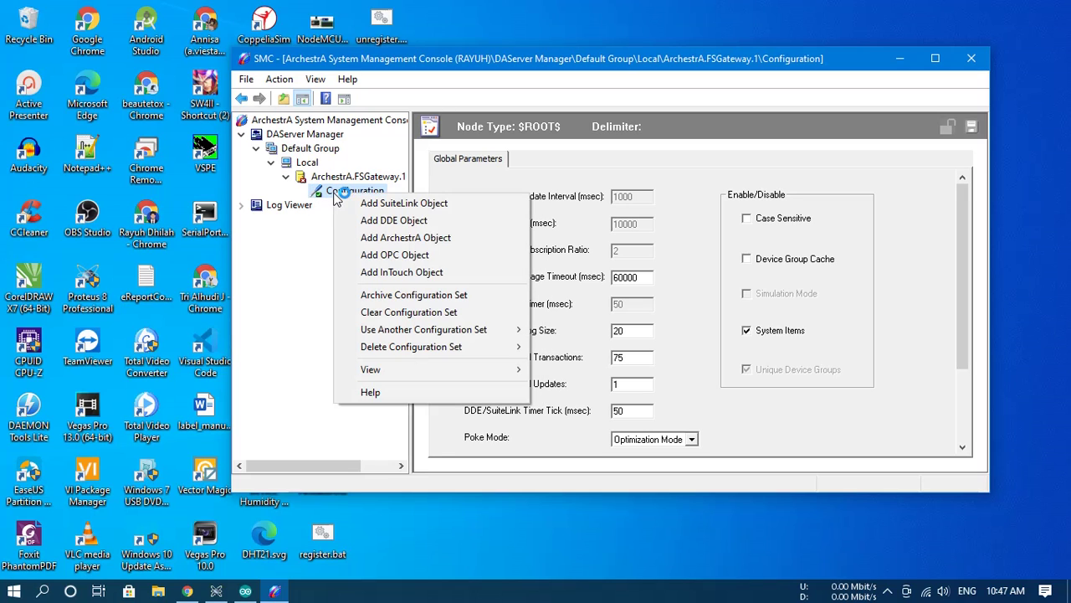
left_click(450, 255)
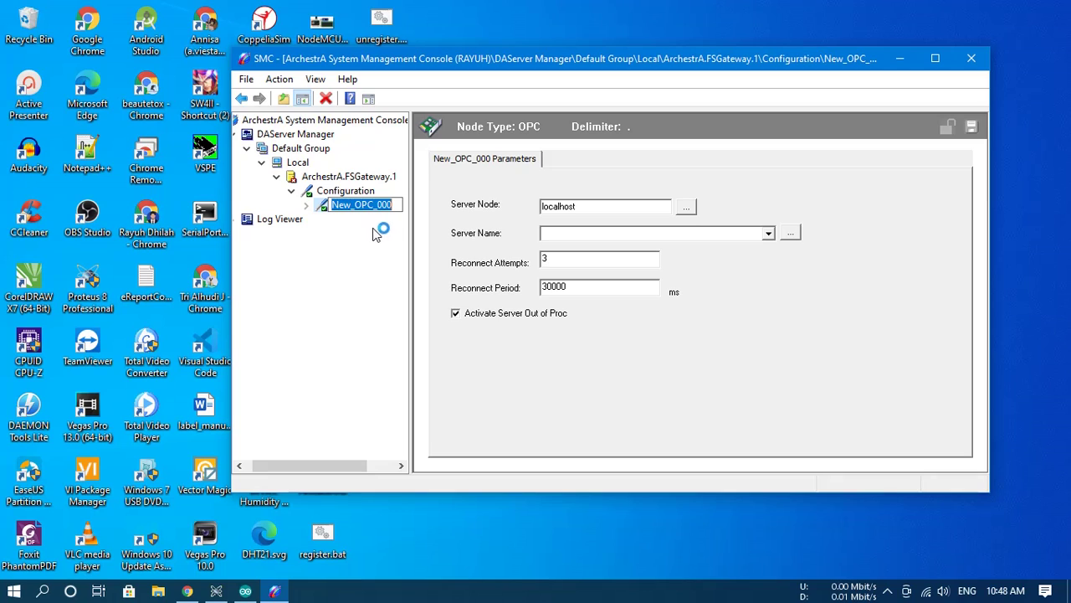
left_click(588, 205)
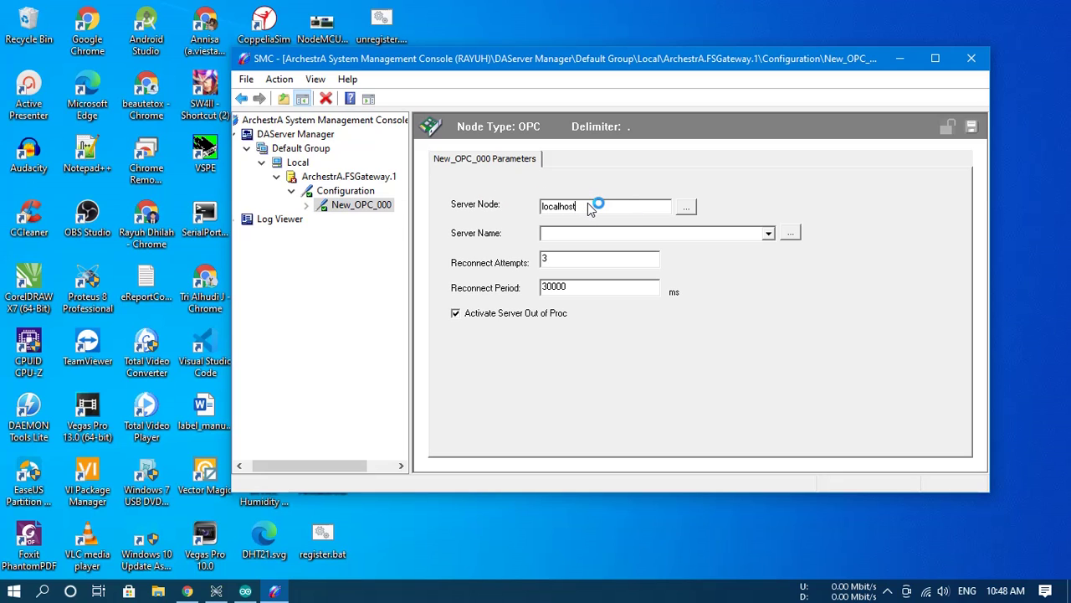
left_click_drag(588, 205, 530, 206)
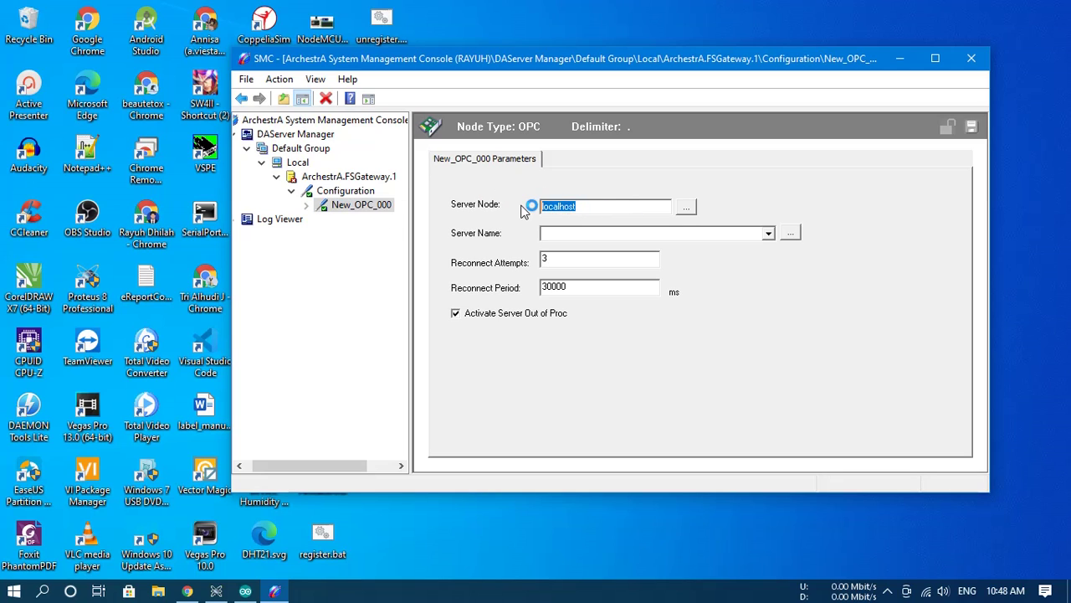
left_click(649, 209)
left_click_drag(629, 208, 511, 209)
left_click(591, 209)
double_click(591, 209)
left_click_drag(550, 210, 623, 214)
- Choose ArduinoOPCServer.2 as the server name of the new OPC object and save its parameters
left_click(769, 233)
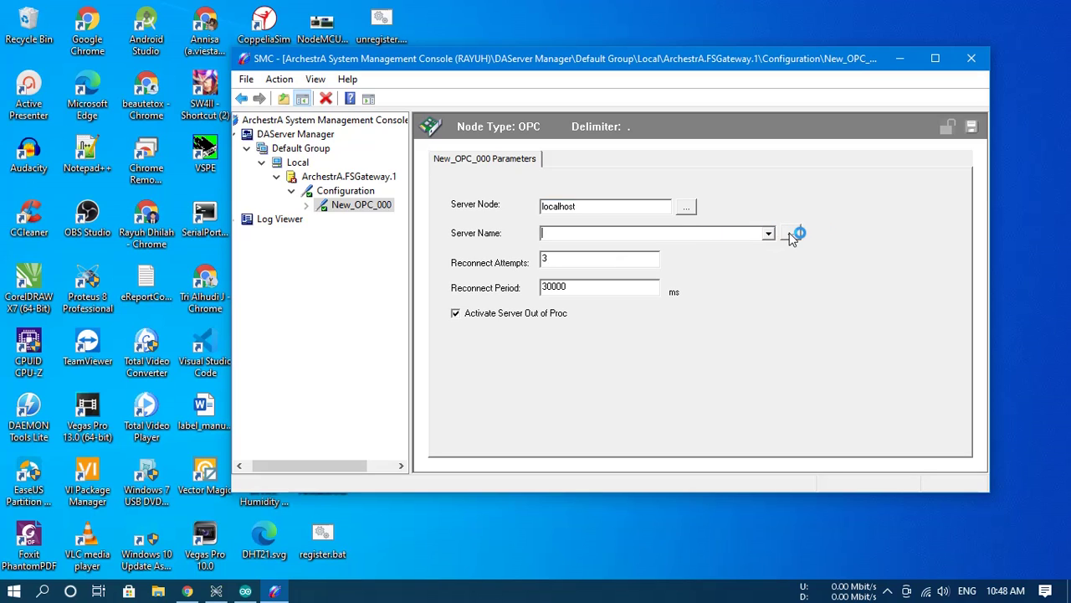
left_click(792, 236)
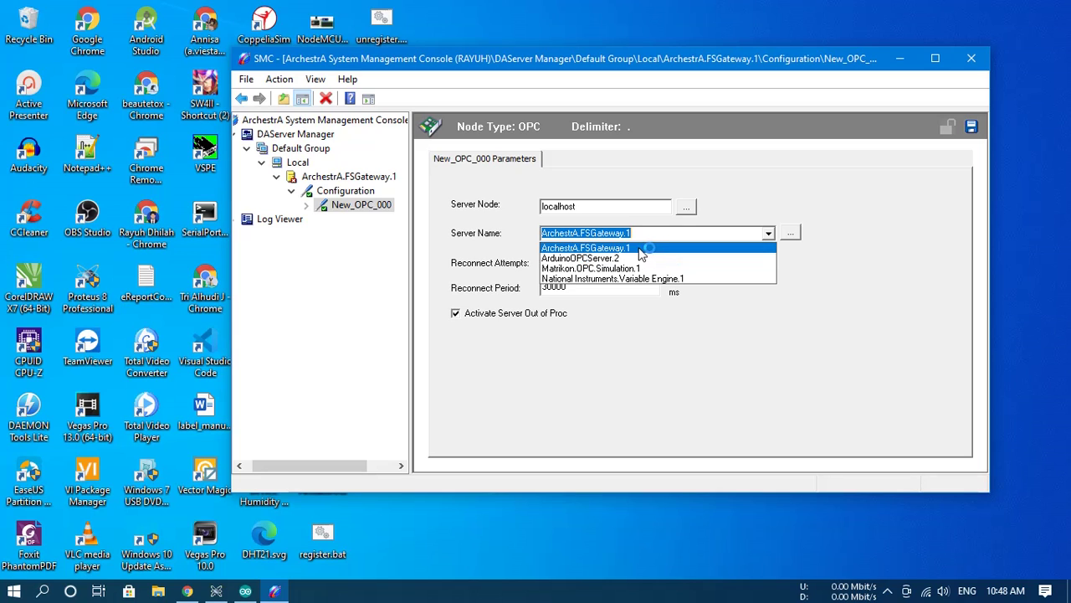
left_click(683, 261)
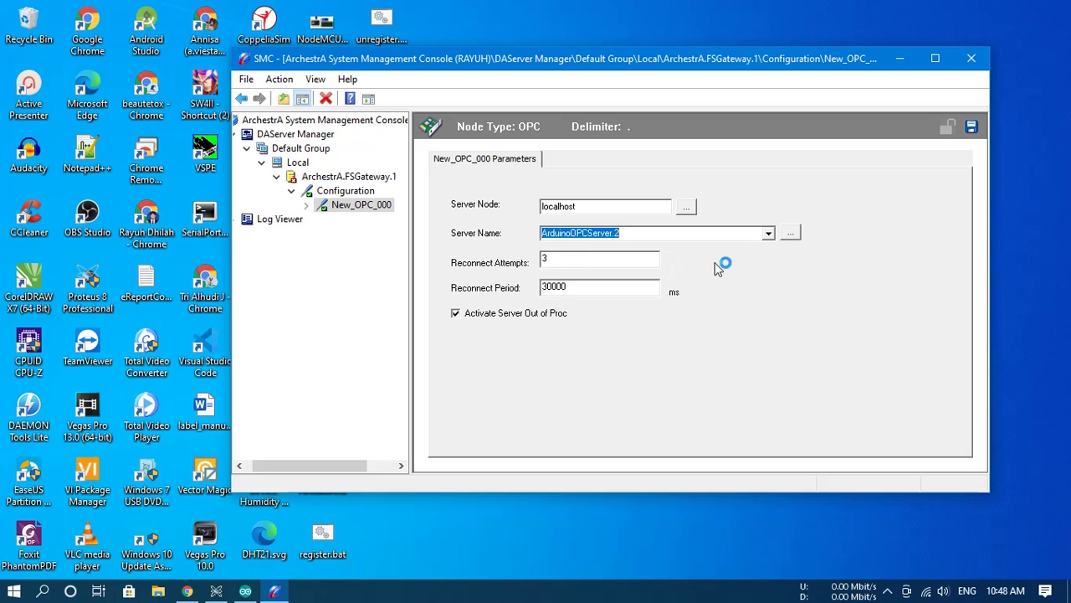
left_click(972, 128)
- Add an OPCGroup object under New_OPC_000 and name it LED
right_click(360, 211)
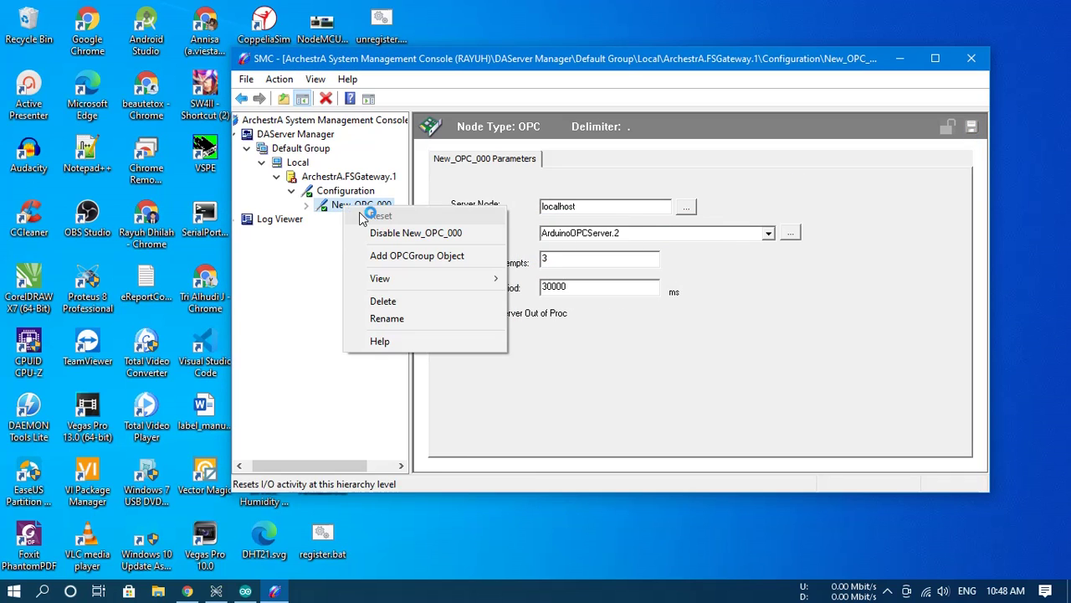
left_click(433, 256)
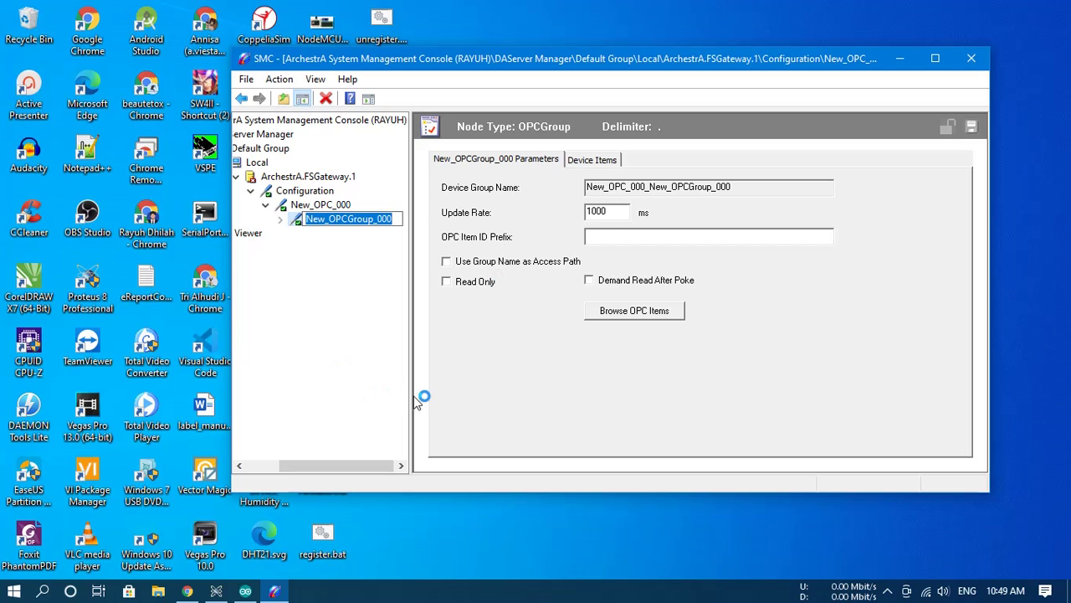
type("LED")
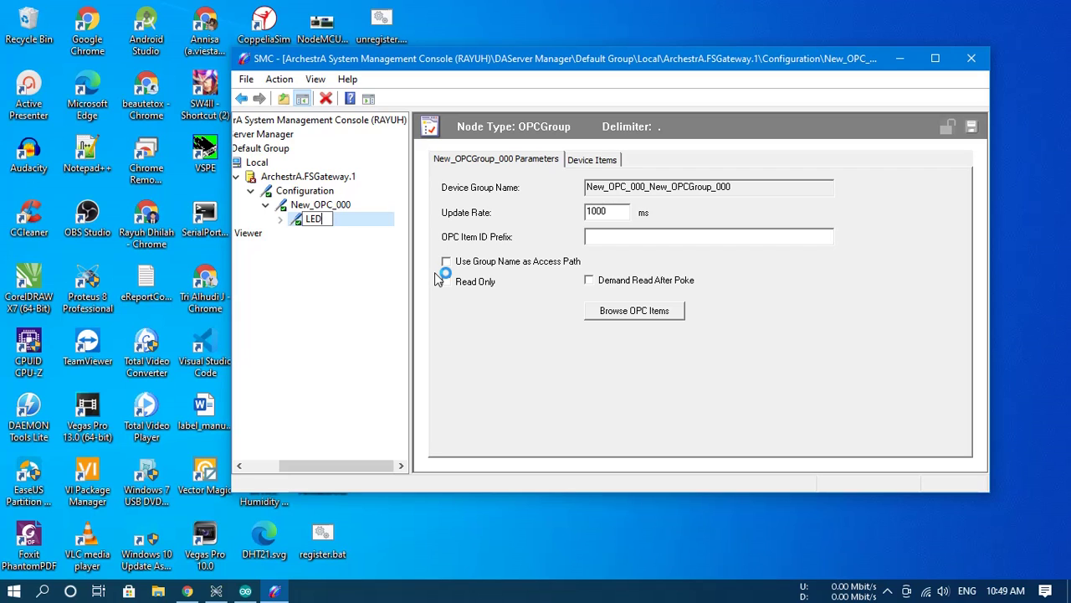
key("Return")
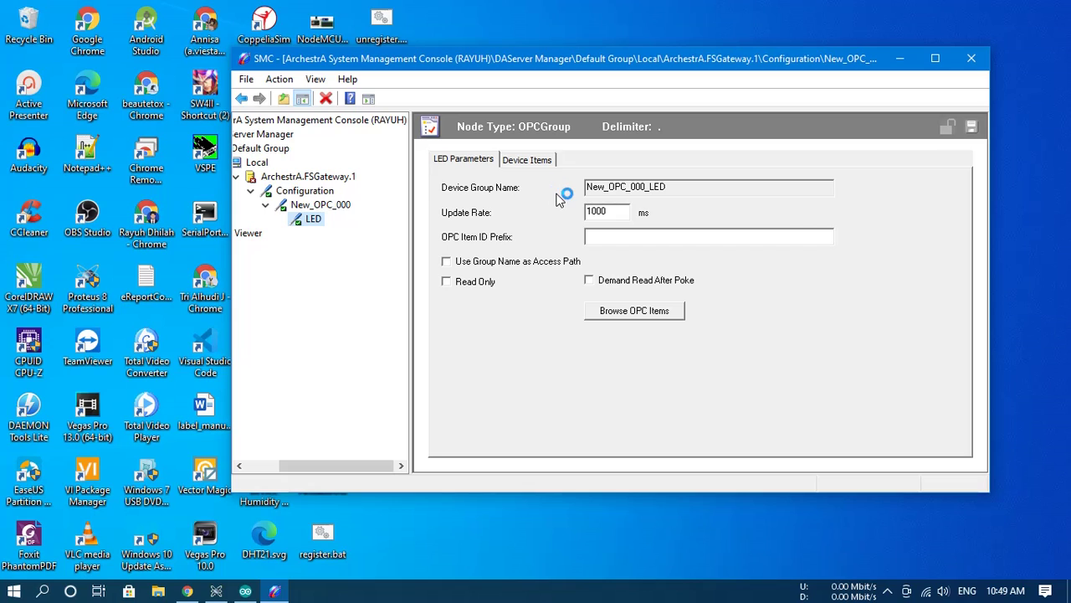
left_click(521, 160)
left_click(468, 159)
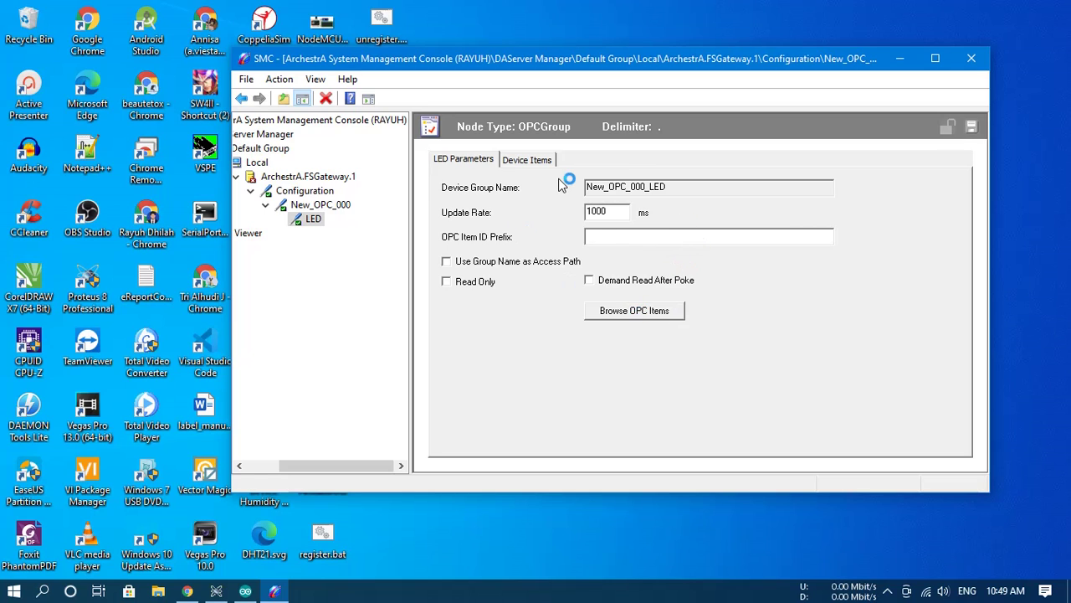
left_click(529, 159)
left_click(495, 159)
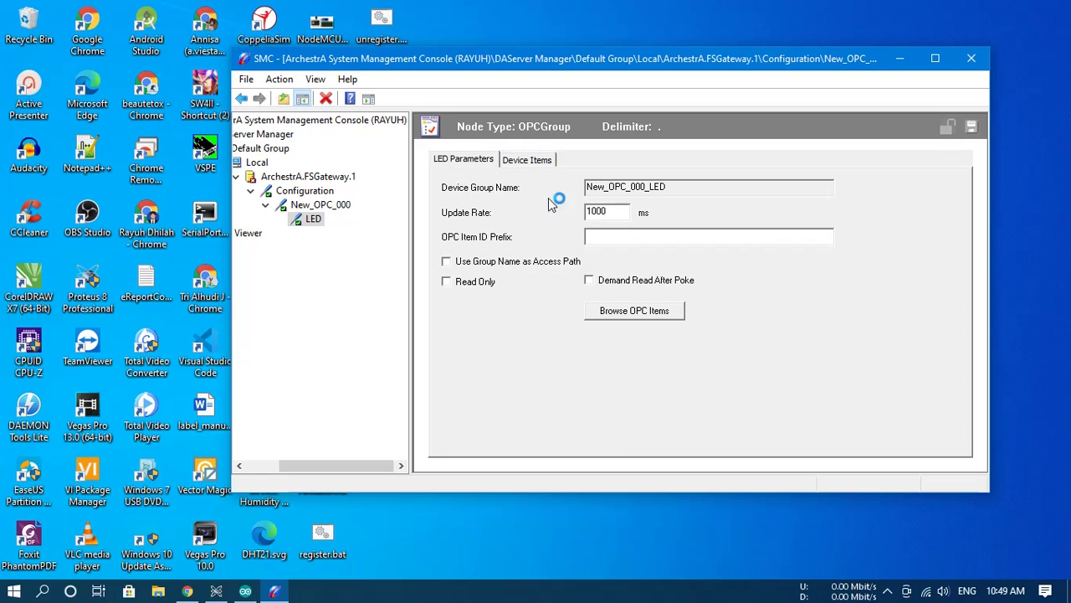
- Browse the OPC items for the LED group and add ArduinoSerial0.led to the selected items
left_click(674, 313)
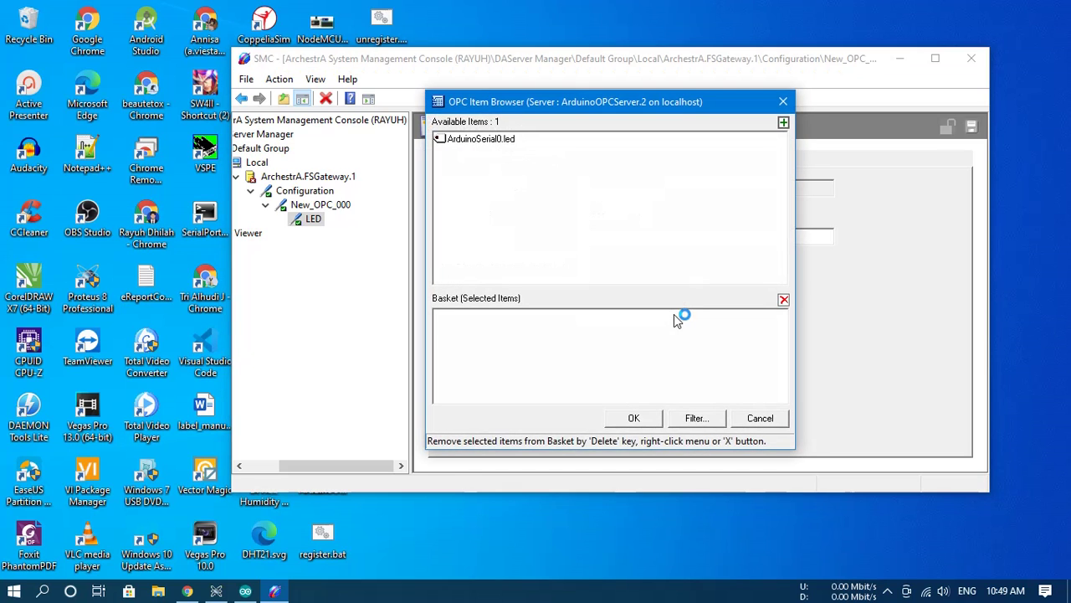
left_click(503, 139)
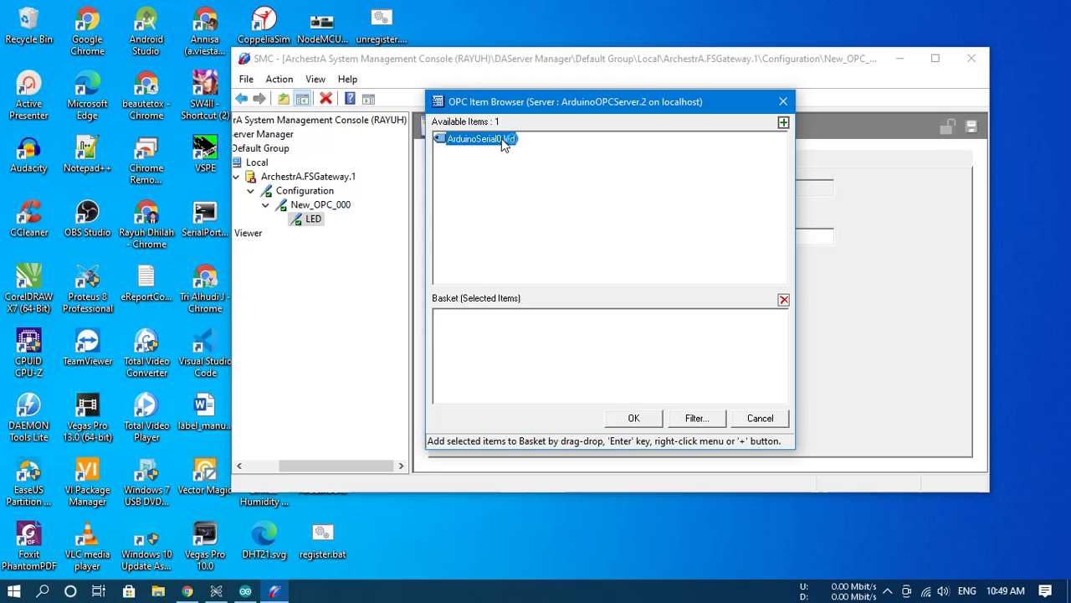
left_click_drag(505, 147, 631, 335)
left_click_drag(483, 148, 557, 358)
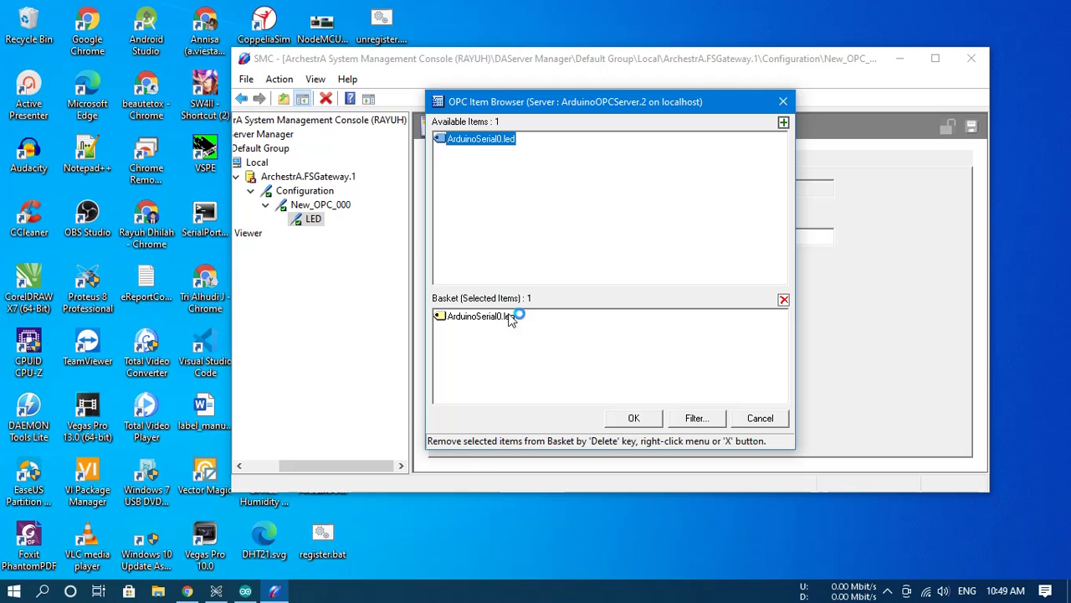
left_click(635, 419)
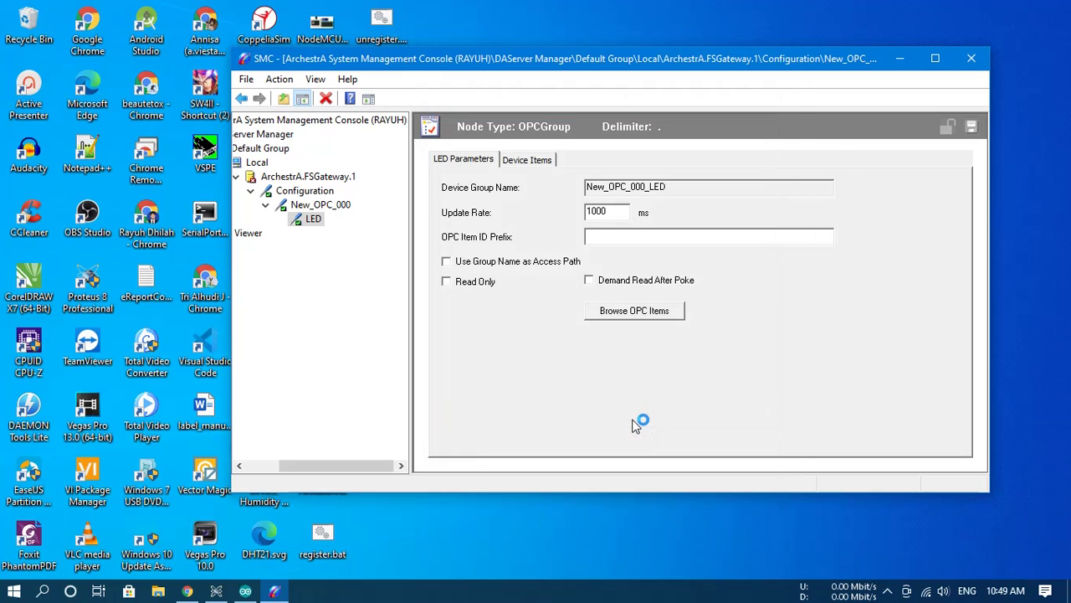
- Check the LED group's device items and device group name, and save the configuration changes
left_click(514, 158)
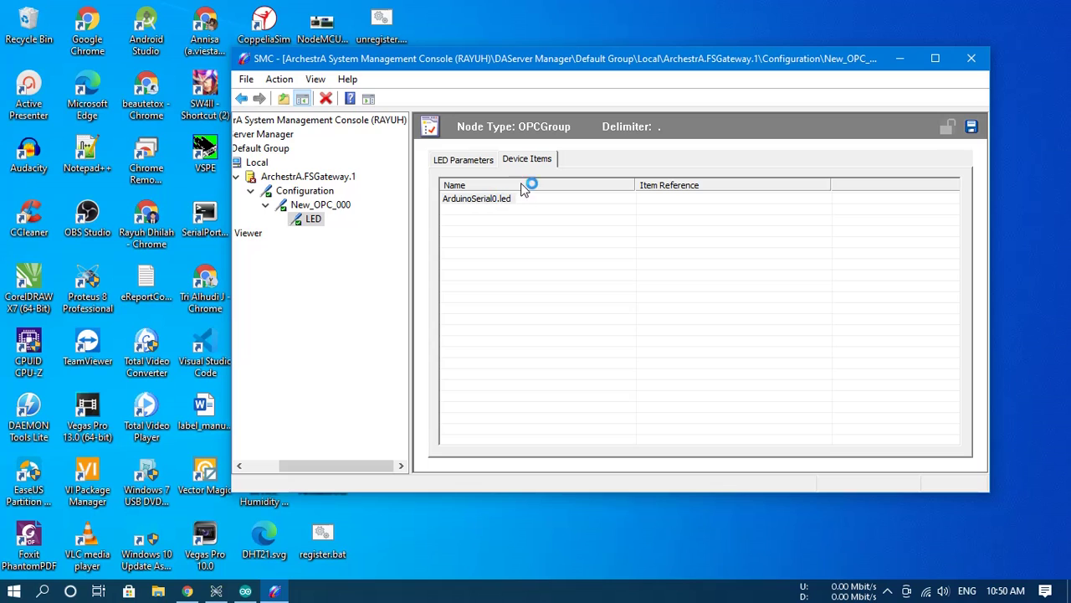
left_click(473, 201)
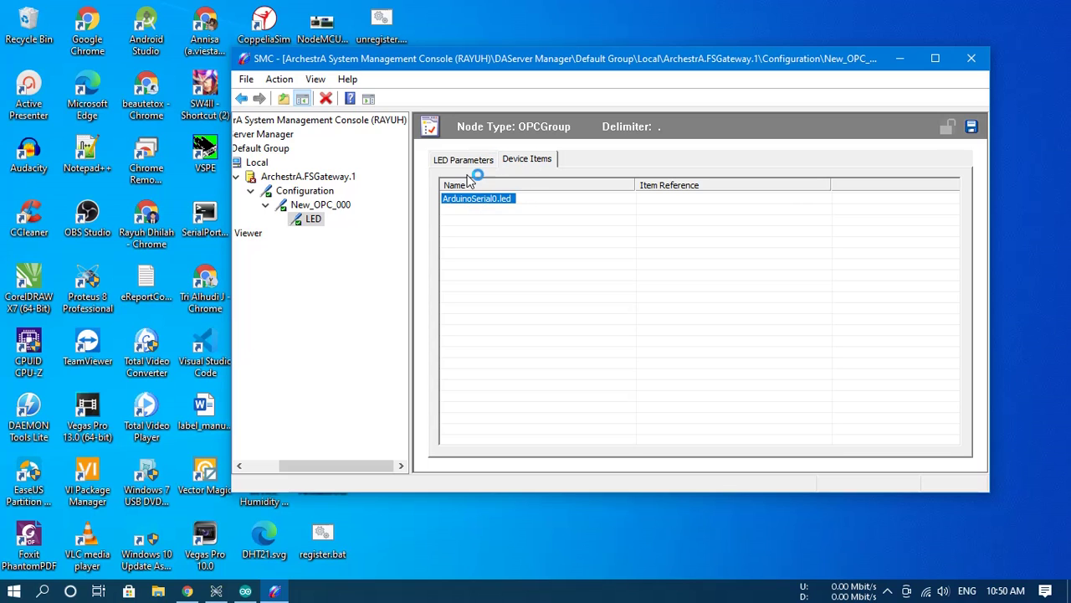
left_click(463, 160)
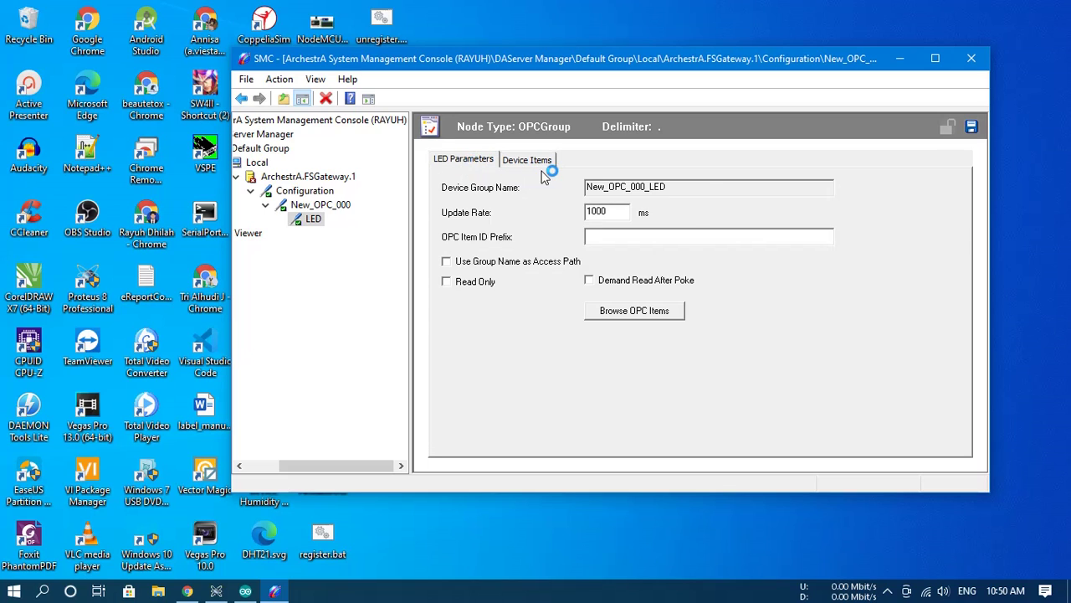
left_click_drag(699, 185, 537, 193)
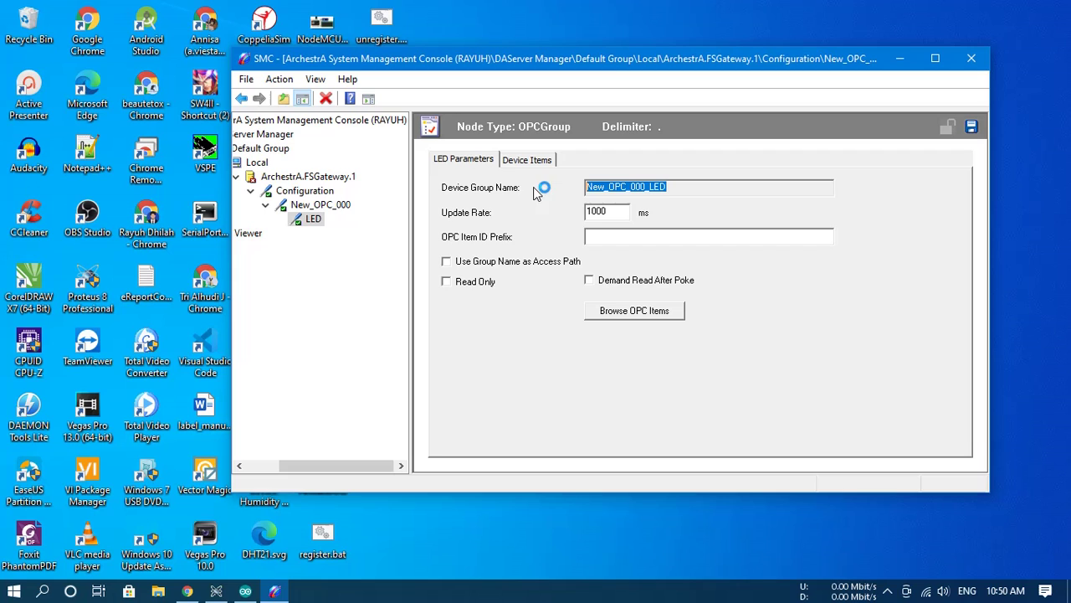
left_click(315, 206)
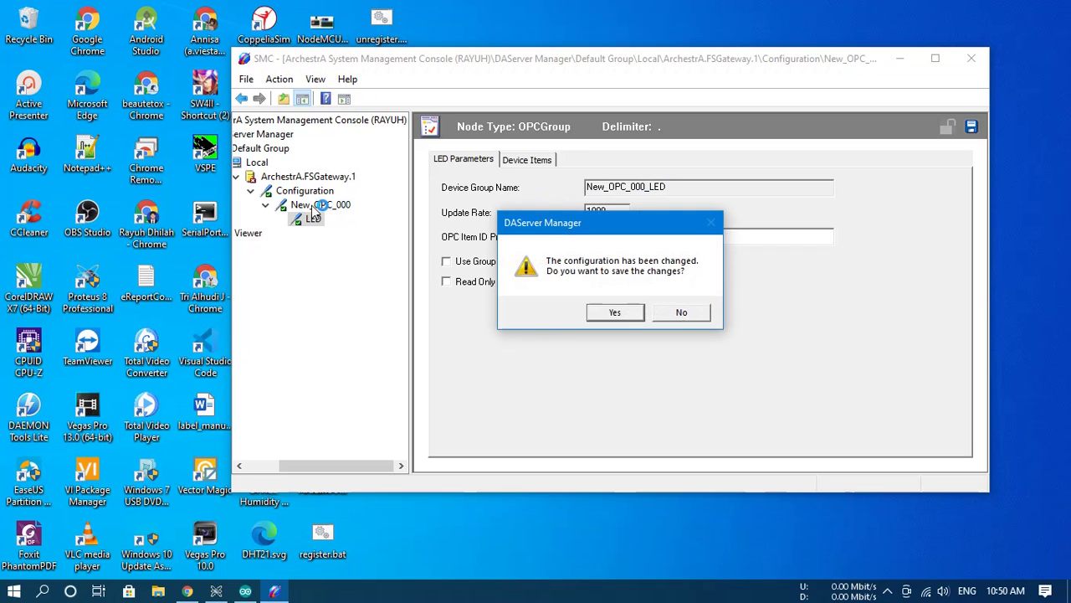
left_click(637, 314)
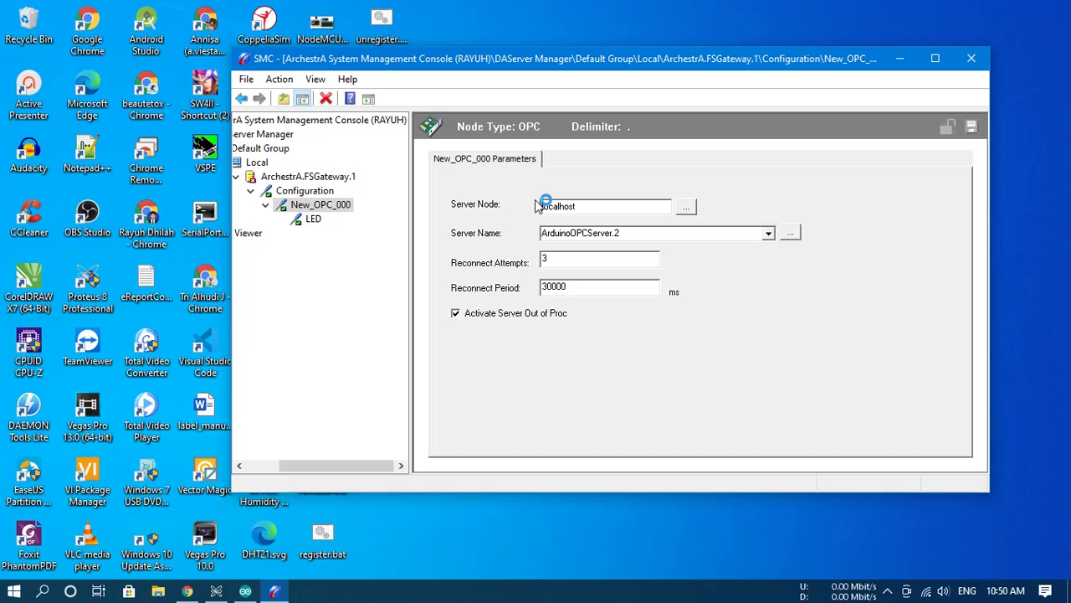
left_click_drag(623, 204, 524, 207)
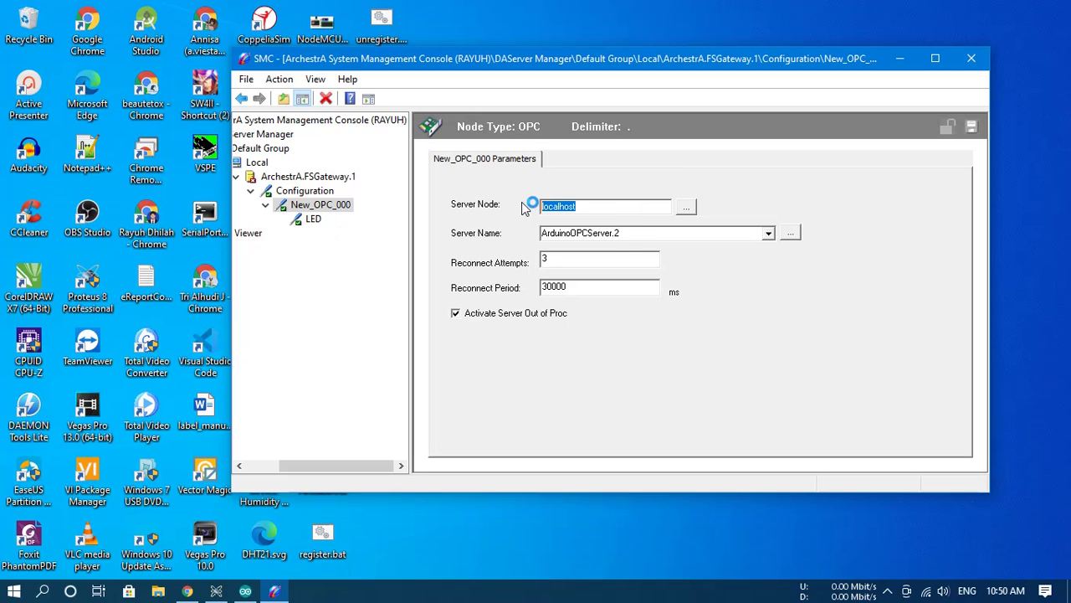
left_click(634, 232)
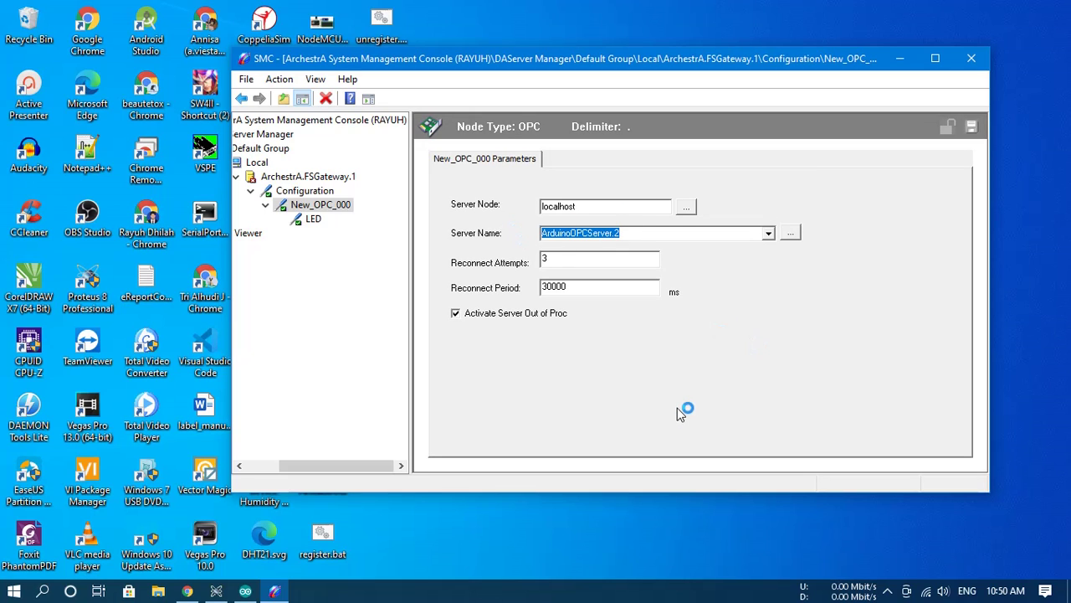
left_click(312, 218)
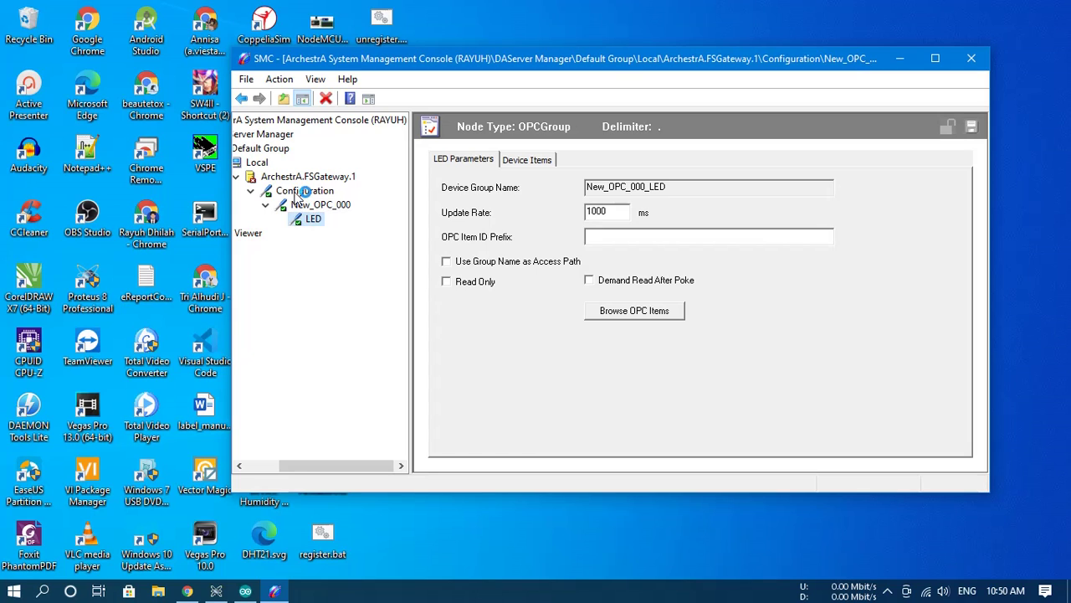
- Activate the ArchestrA.FSGateway.1 server and minimize the console window
left_click(295, 177)
right_click(294, 179)
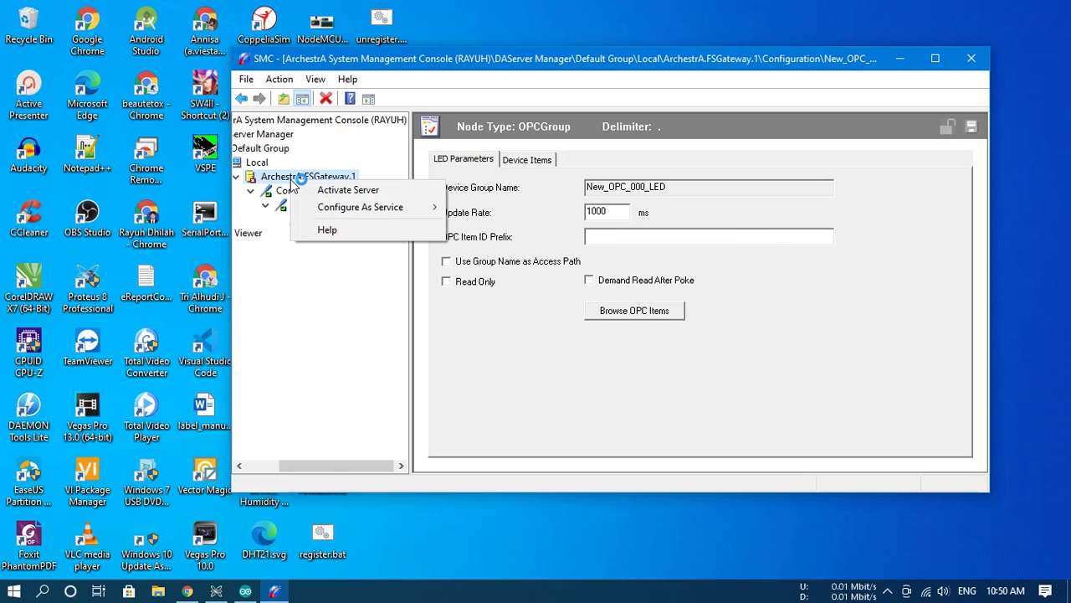
left_click(324, 195)
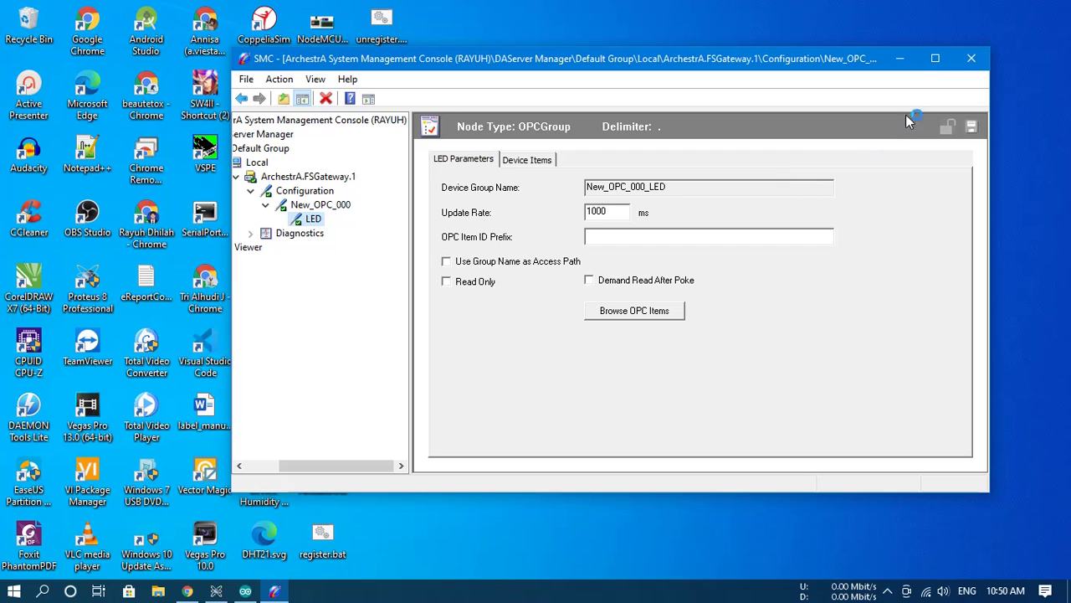
left_click(899, 60)
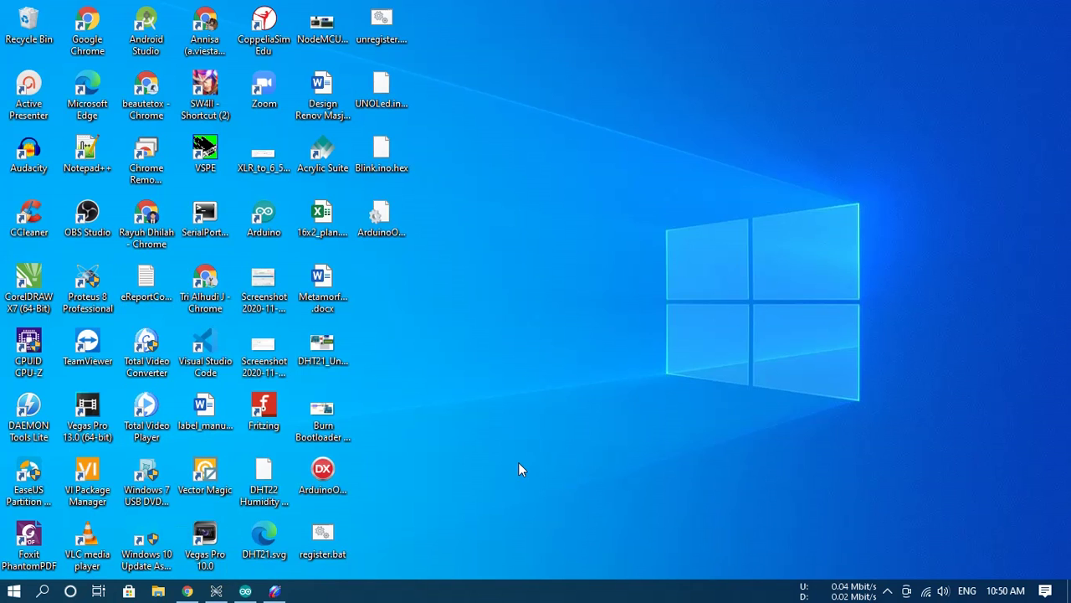
- Switch to InTouch and start a new application in the default base path with the directory name IntouchXarduino
key("super")
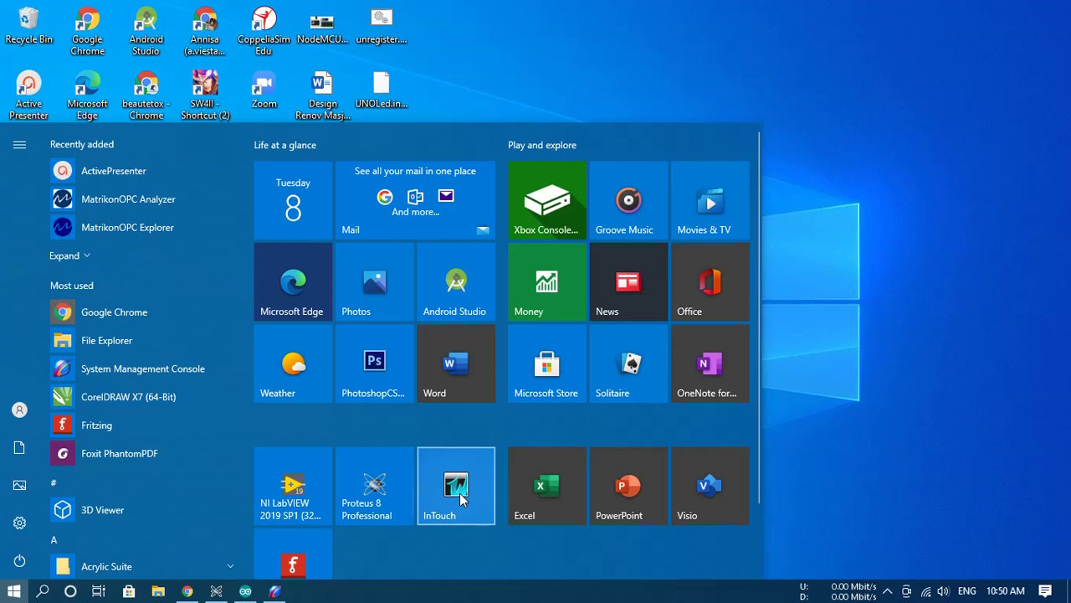
left_click(459, 496)
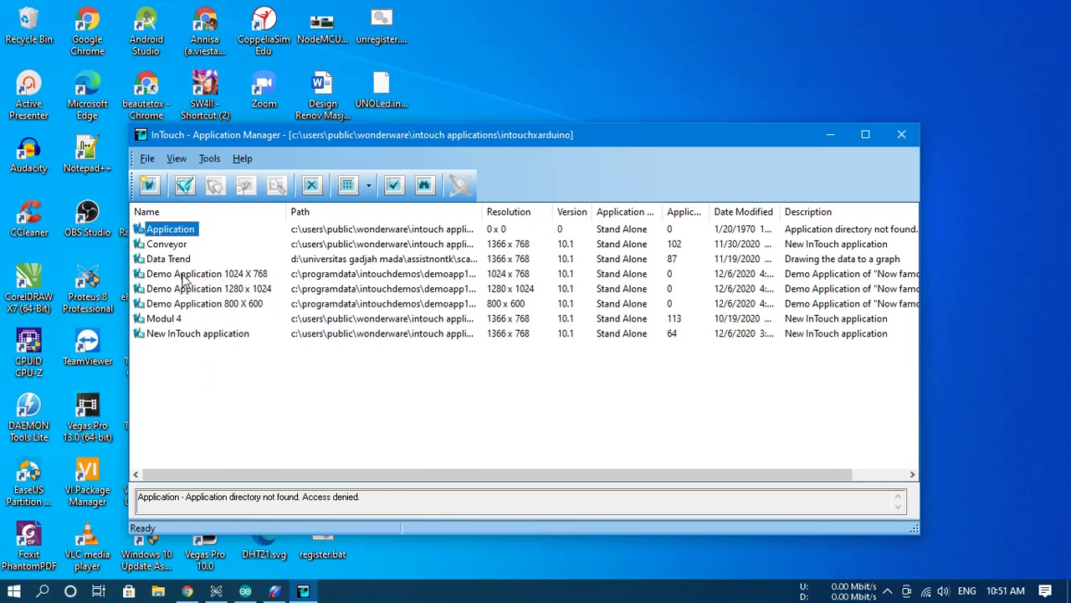
left_click(150, 185)
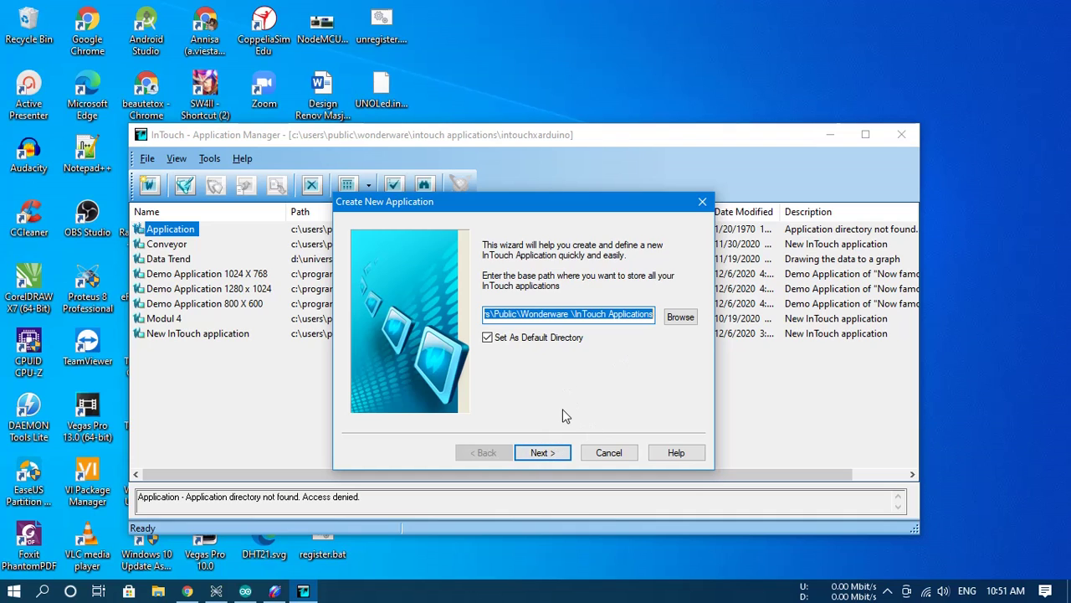
left_click(516, 341)
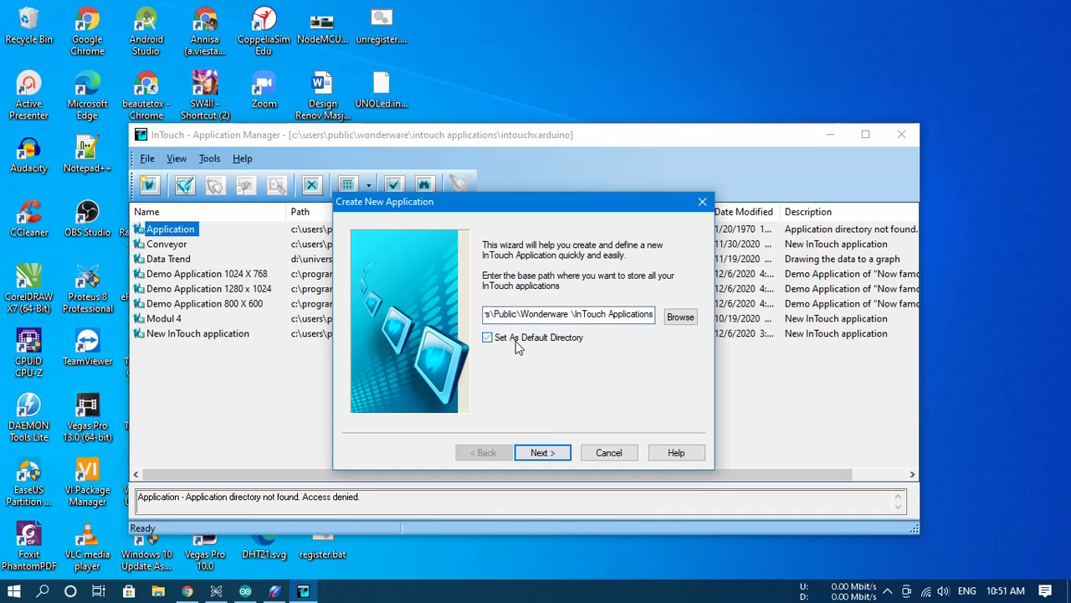
left_click(543, 453)
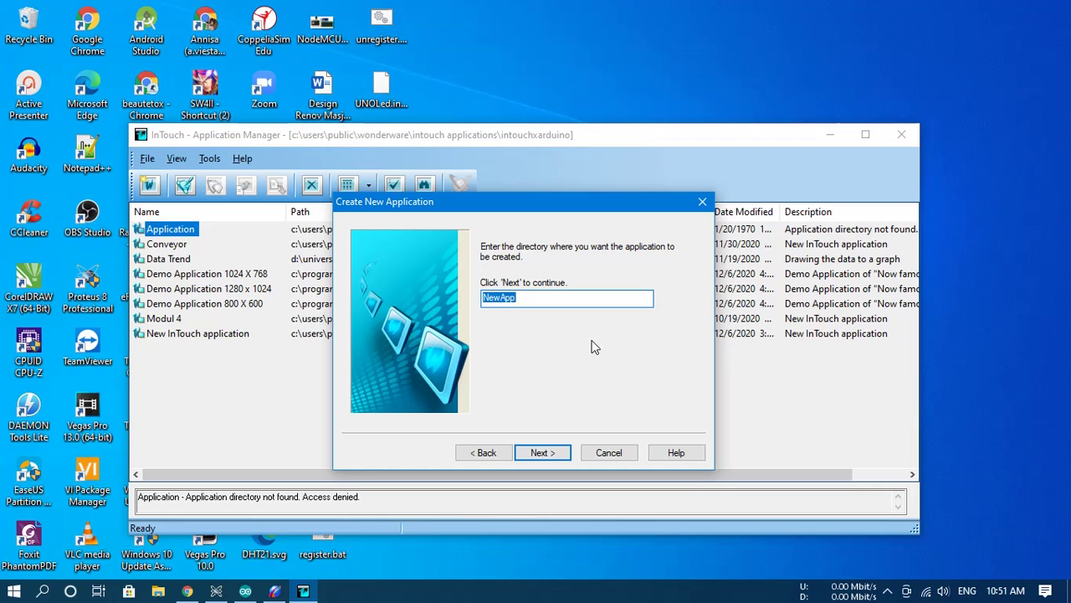
key("BackSpace")
type("IntouchXarduino")
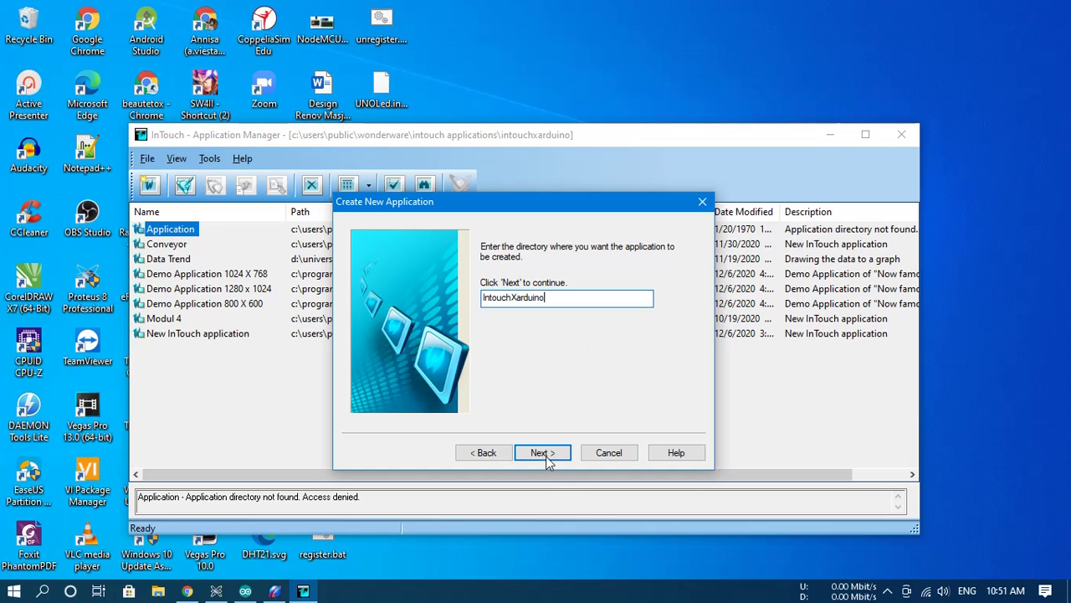
left_click(542, 453)
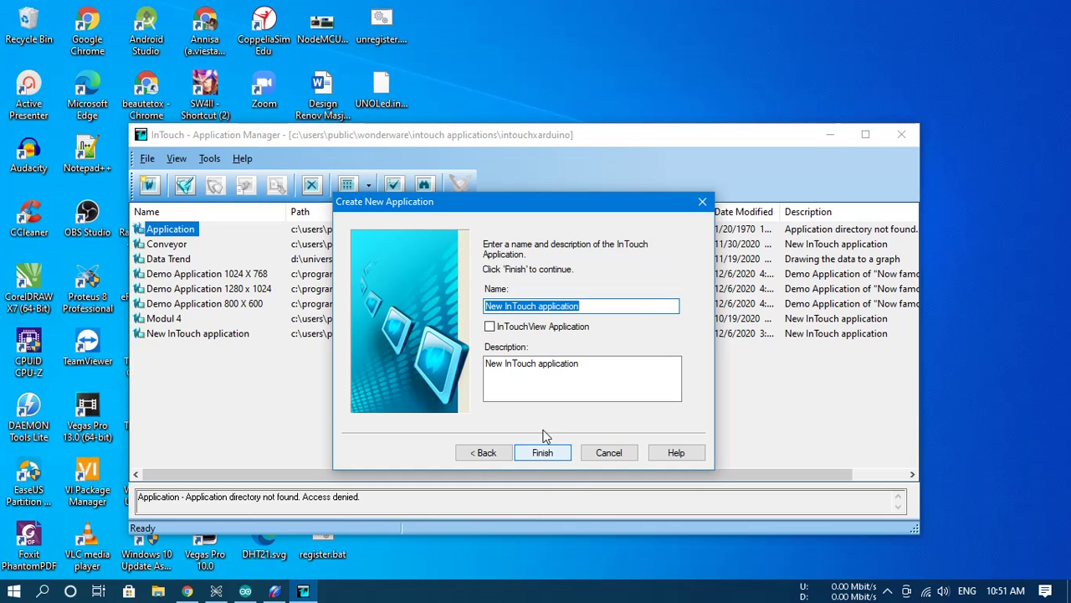
- Name the new application IntouchXarduino and finish creating it
type("INtouch")
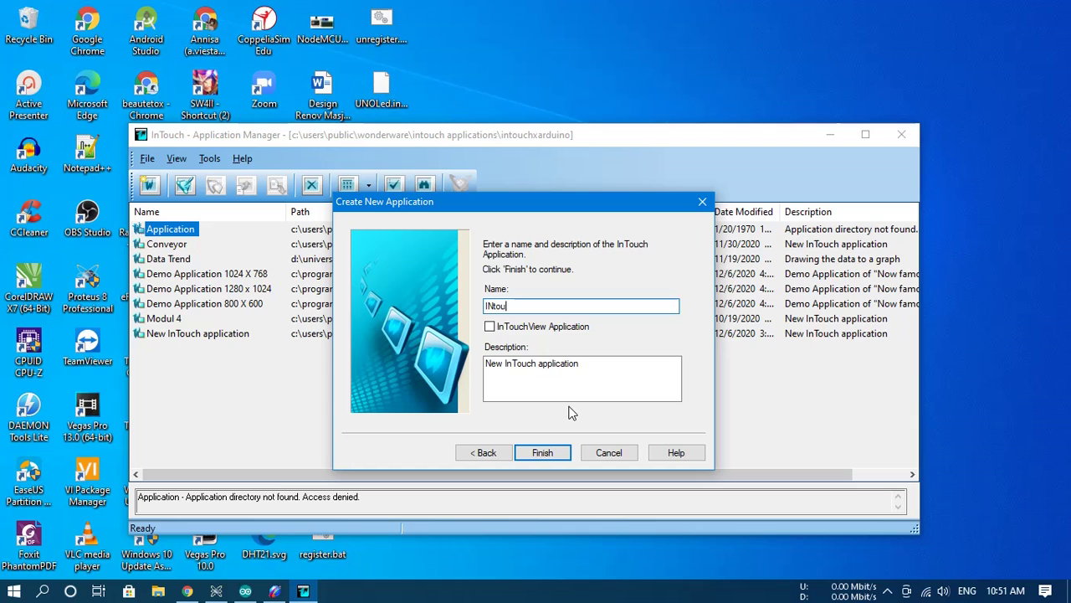
key("BackSpace")
key("BackSpace")
key("BackSpace")
key("BackSpace")
key("BackSpace")
key("BackSpace")
key("BackSpace")
type("IntouchXarduino")
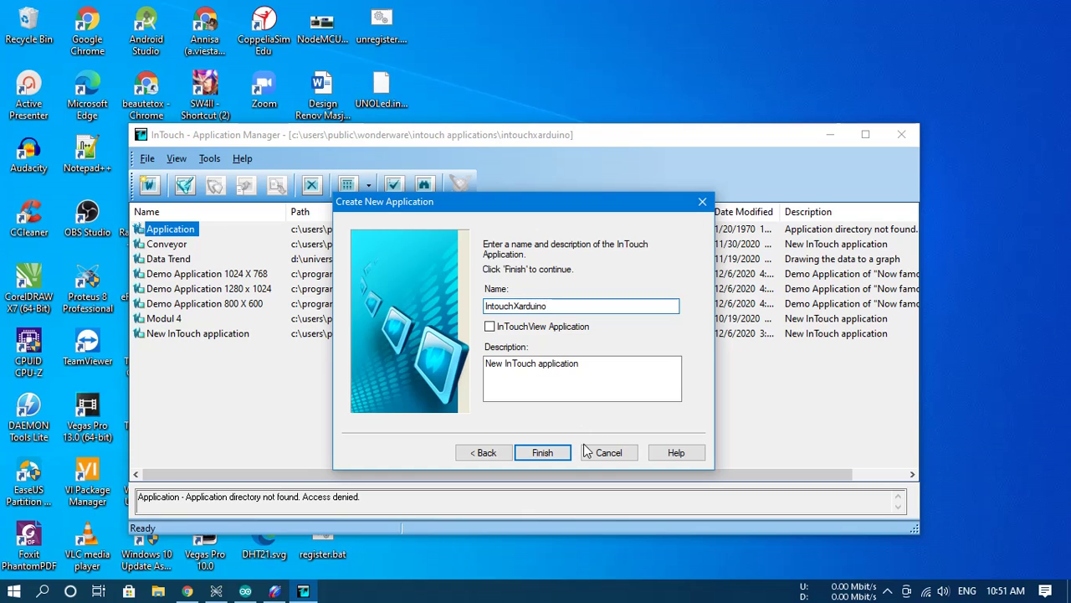
left_click(544, 452)
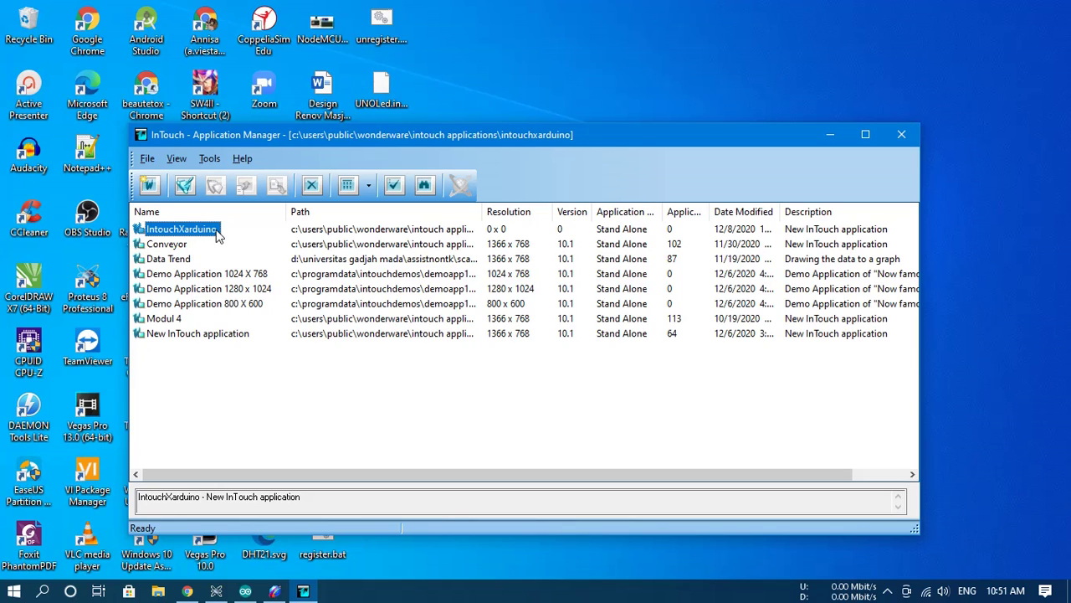
- Open the IntouchXarduino application in WindowMaker and dismiss the license notice
double_click(168, 234)
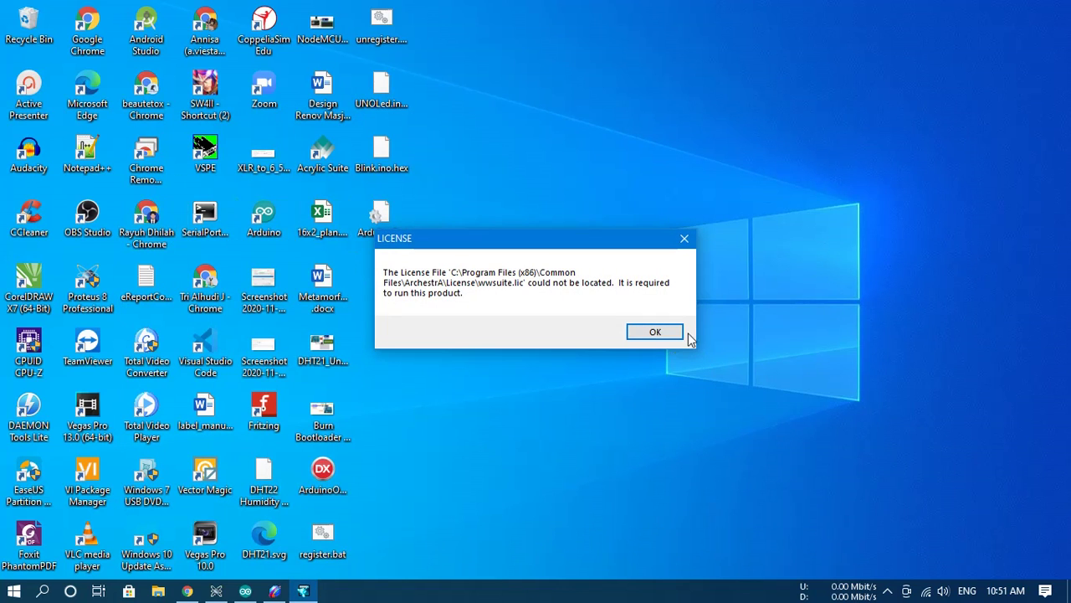
left_click(658, 331)
left_click(658, 331)
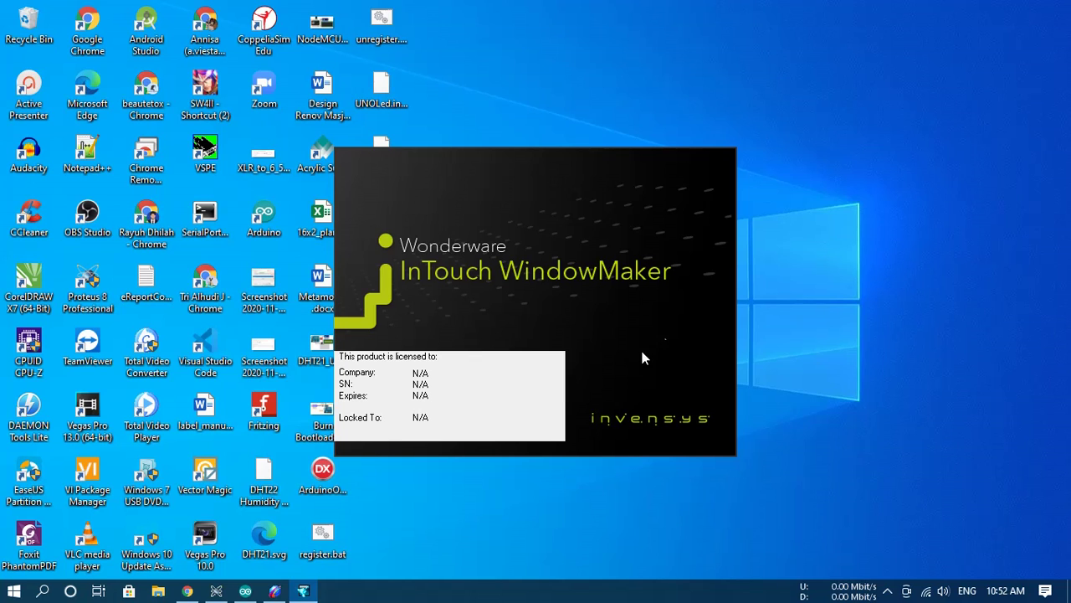
mouse_move(224, 592)
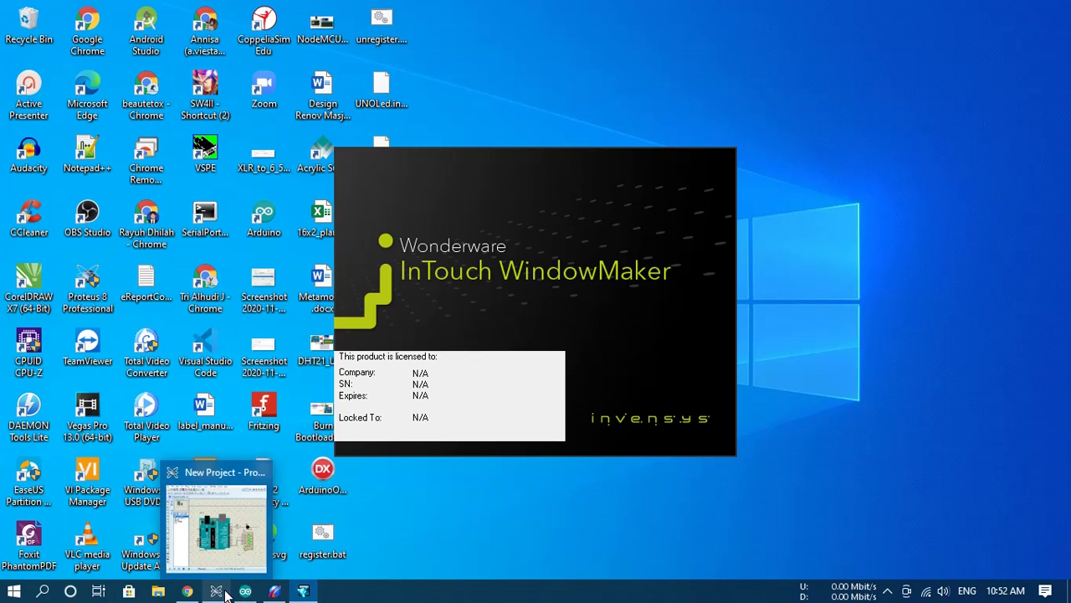
mouse_move(223, 543)
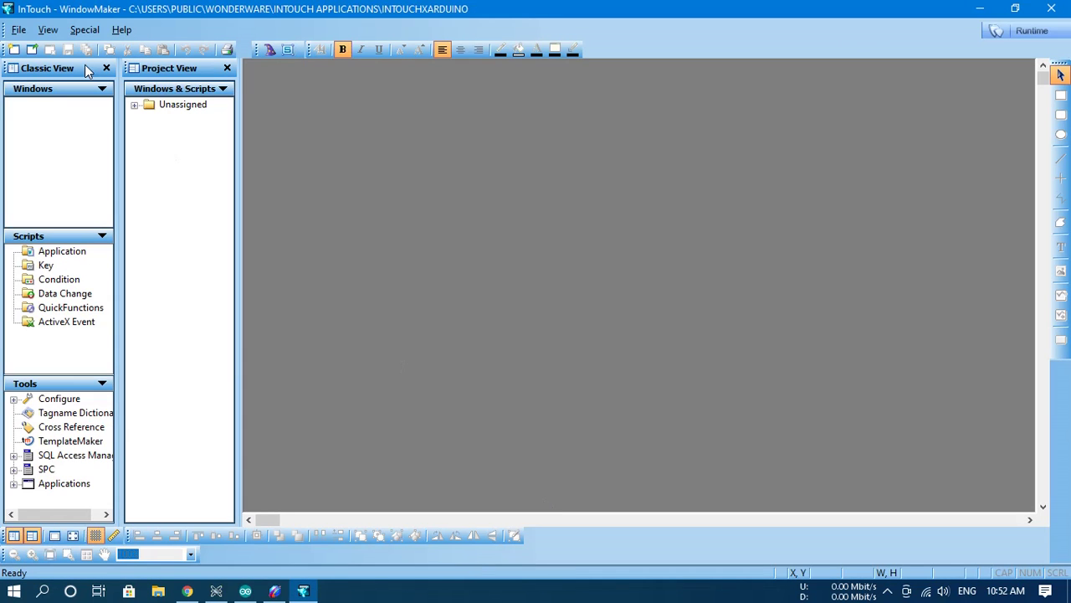
- Create a new window named Arduino with the default type and dimensions
left_click(14, 49)
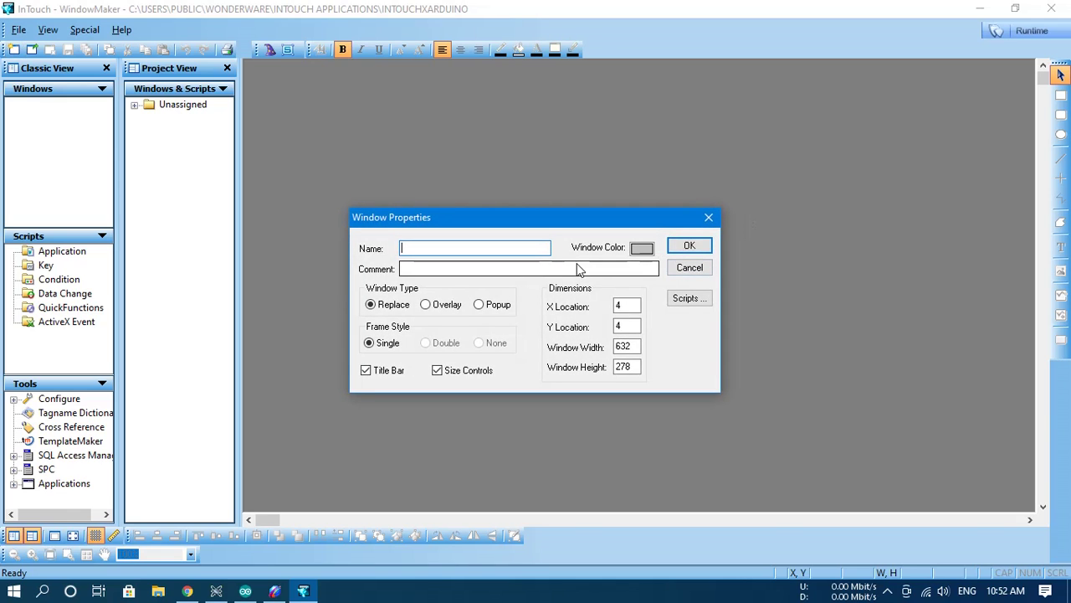
type("Ro")
key("BackSpace")
key("BackSpace")
type("Arduino")
left_click(688, 248)
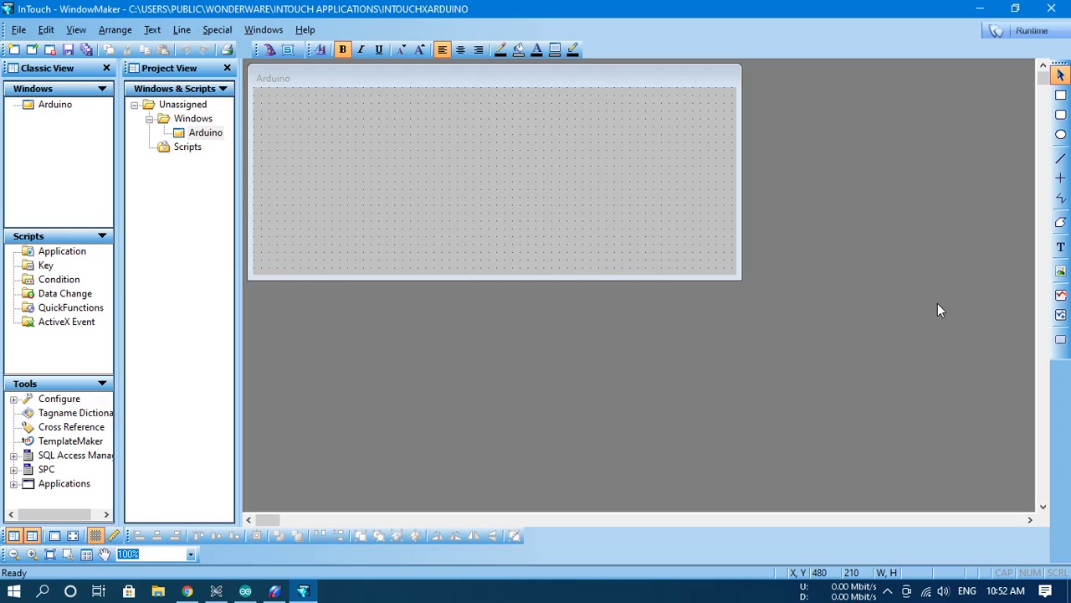
- Draw a button about 160 by 70 in the Arduino window and place a round light from the Lights wizards beside it
left_click(1060, 341)
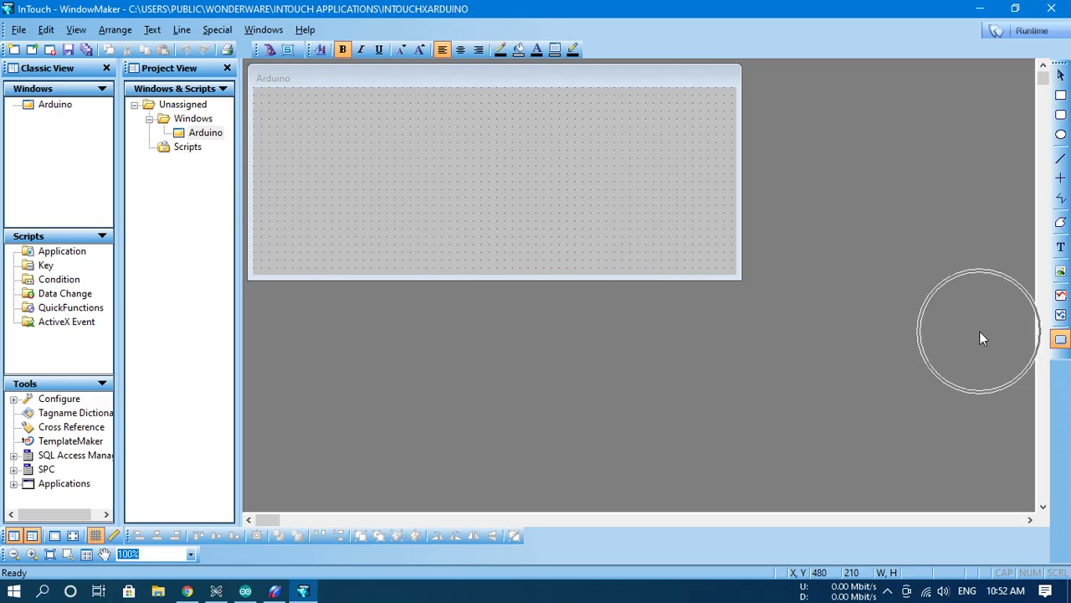
left_click_drag(317, 145, 445, 198)
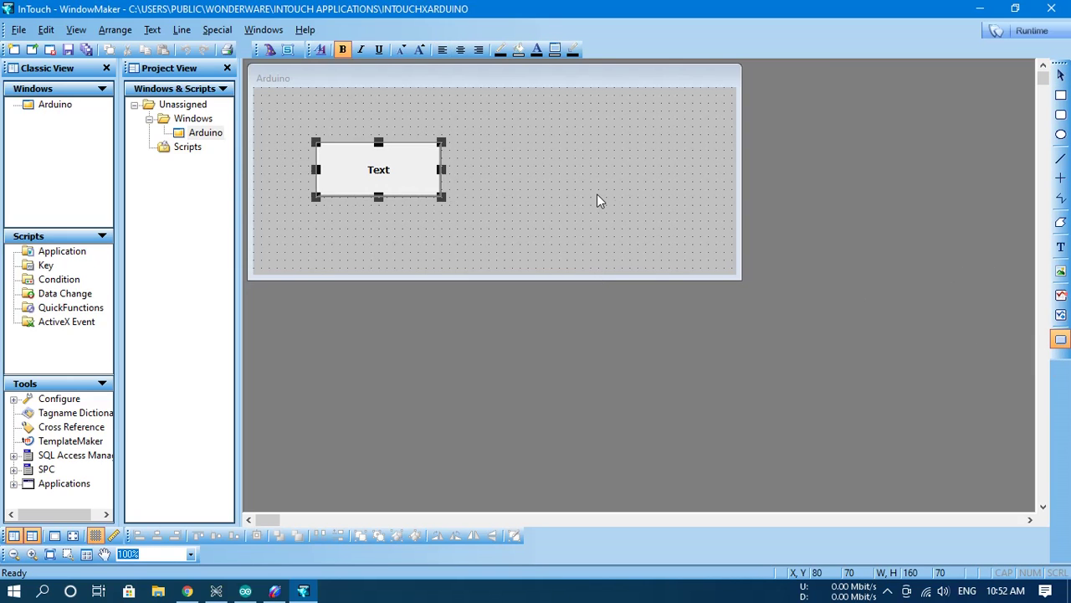
left_click(269, 50)
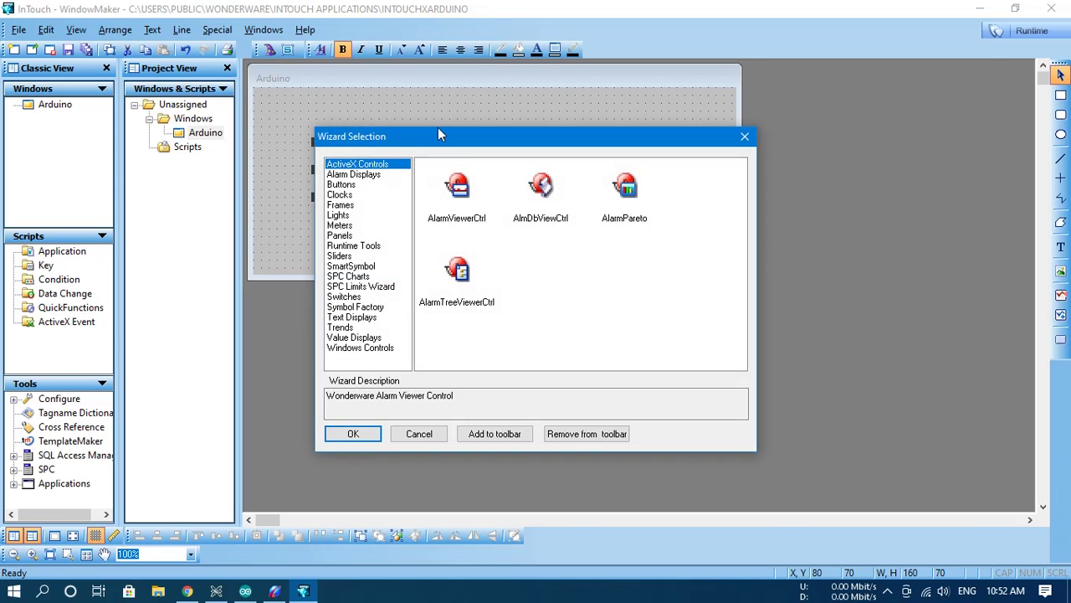
left_click(333, 226)
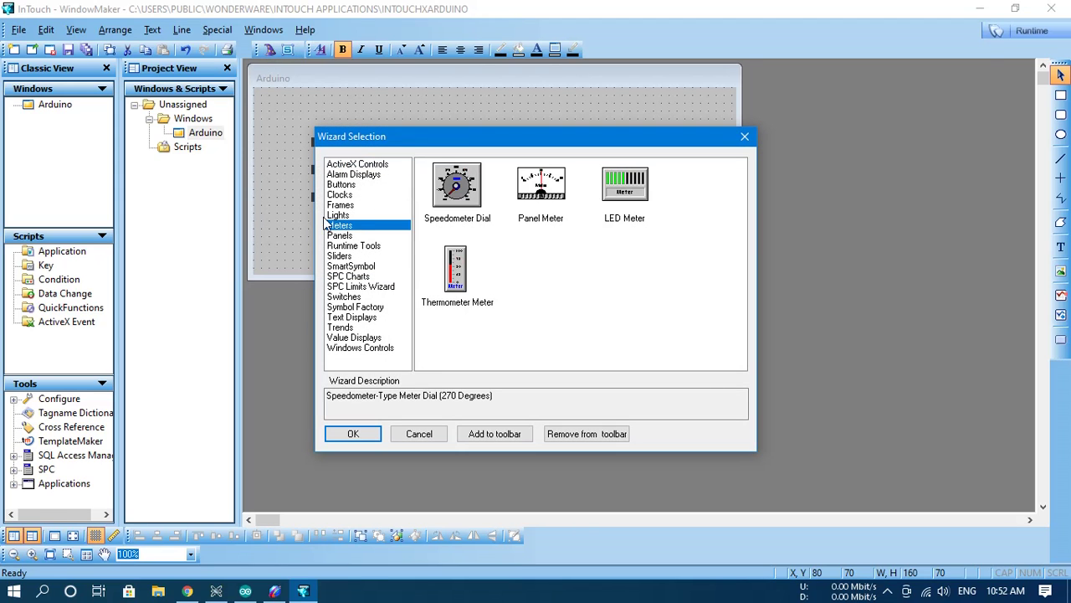
left_click(333, 215)
double_click(635, 265)
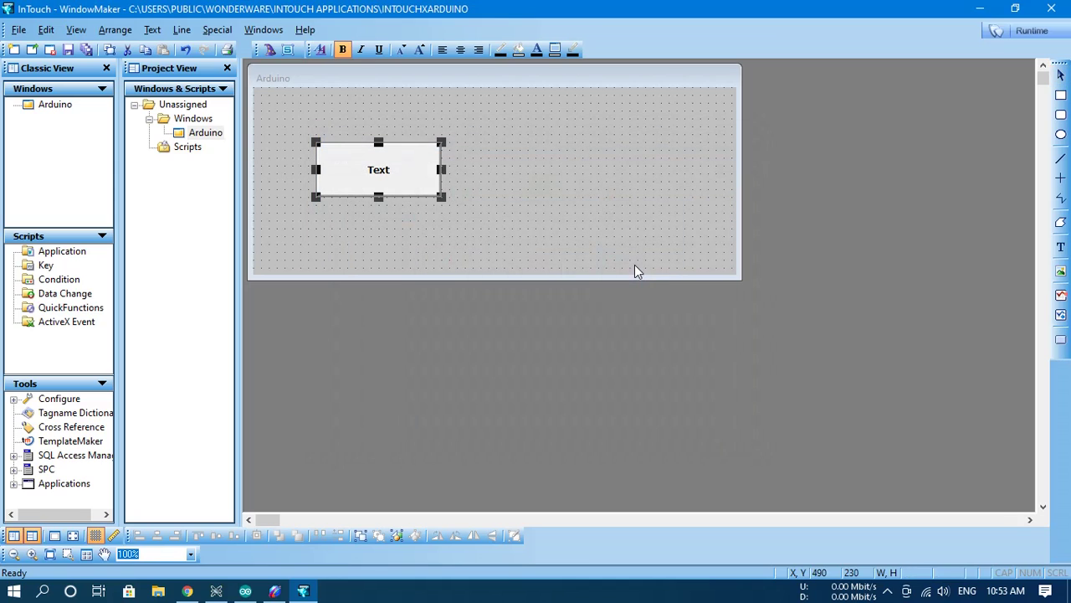
left_click(459, 145)
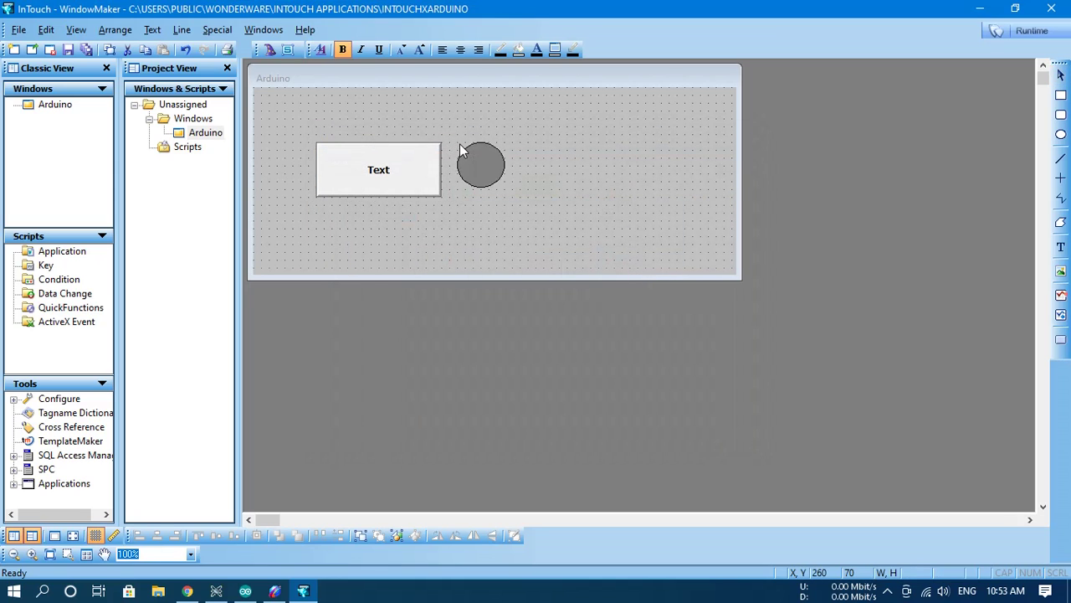
left_click(552, 204)
- Reduce the button's height slightly to match the light beside it
left_click(404, 179)
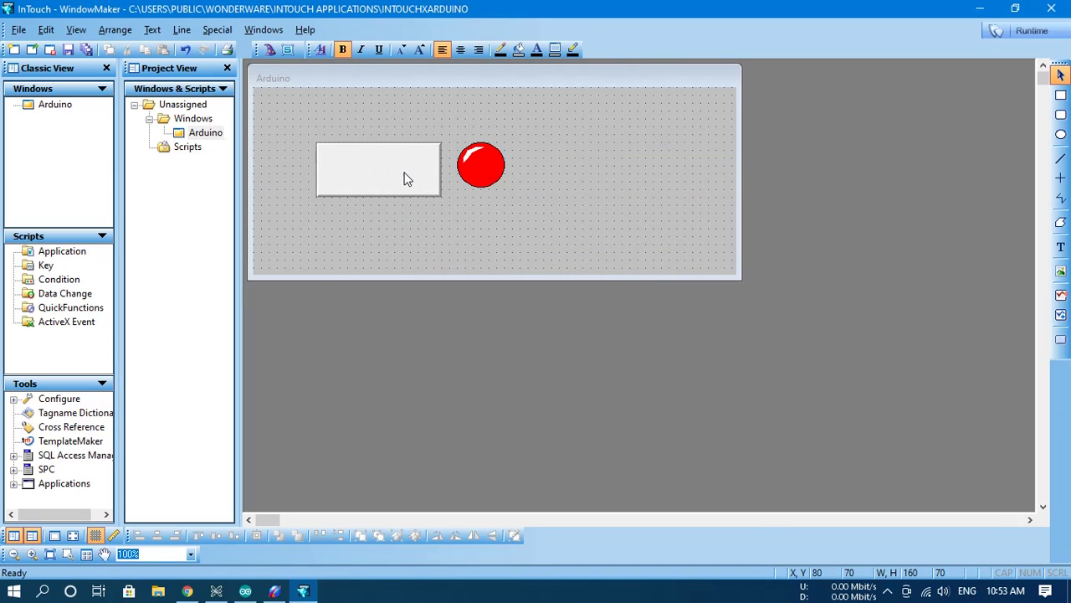
left_click_drag(384, 198, 382, 190)
left_click(530, 201)
- Set the light's expression to Led and agree to define Led as a new tag
left_click(482, 164)
double_click(482, 164)
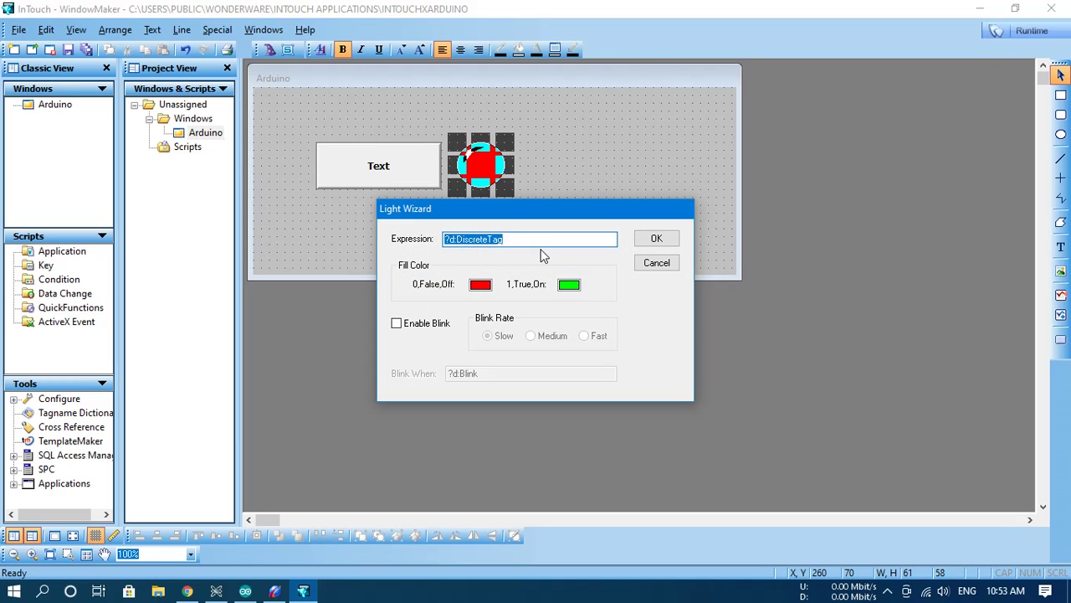
type("Led")
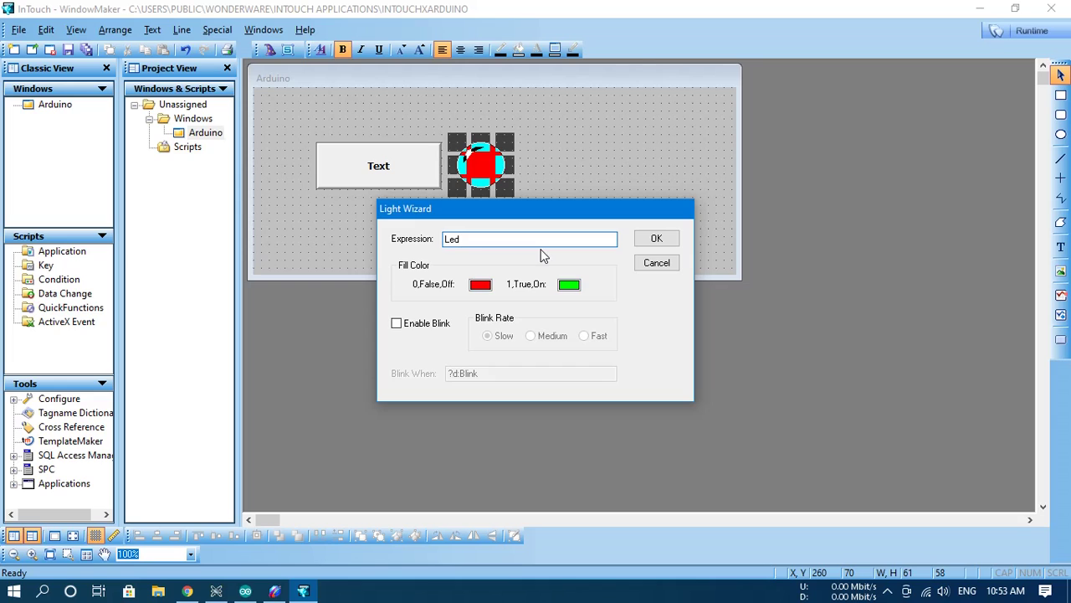
left_click(649, 241)
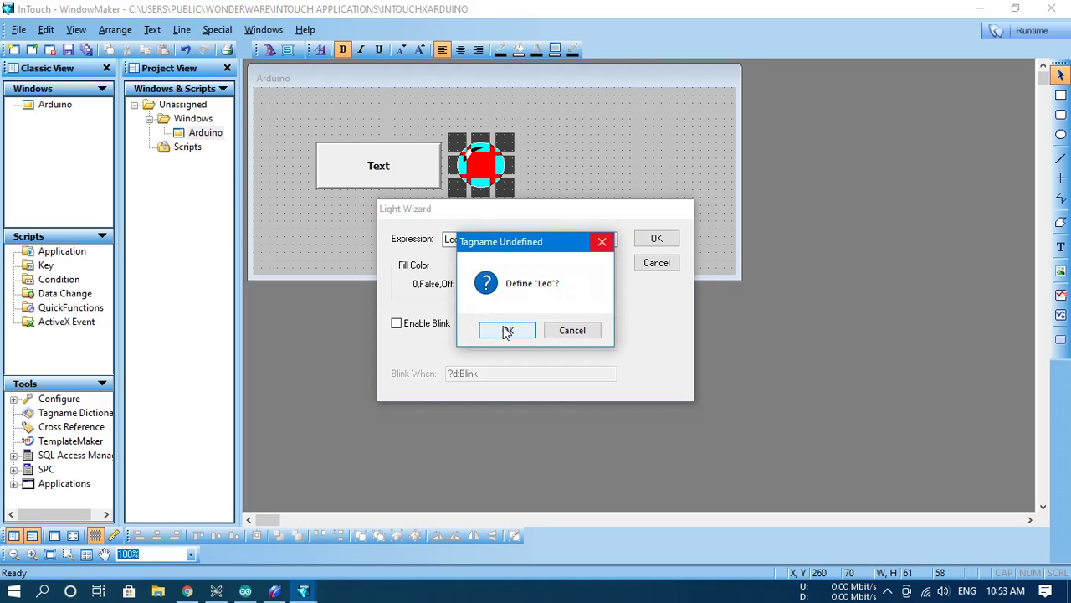
left_click(505, 330)
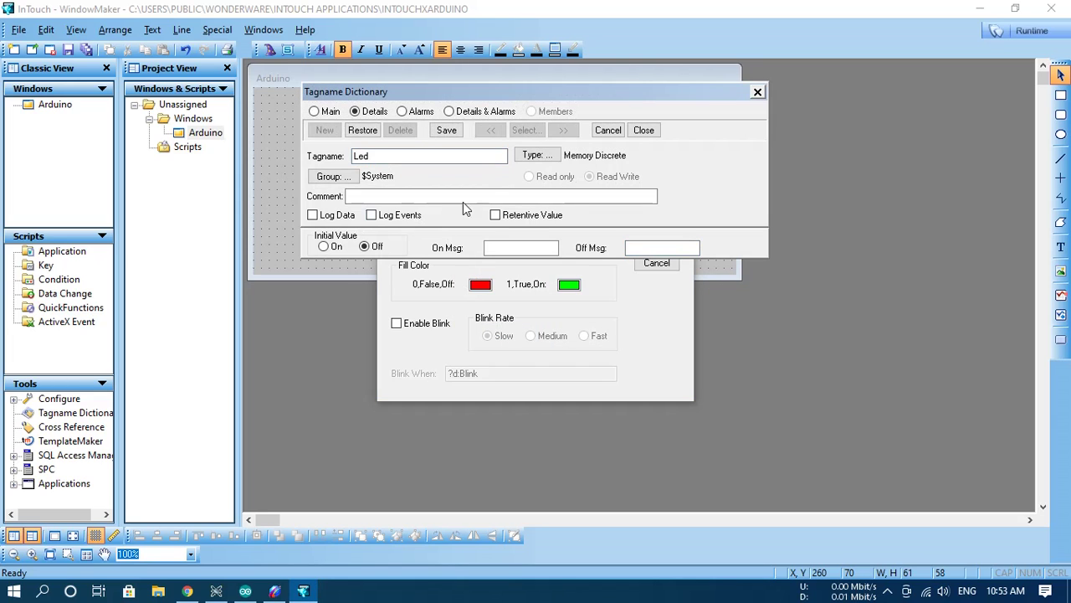
- Set the Led tag's type to I/O Discrete
left_click(525, 157)
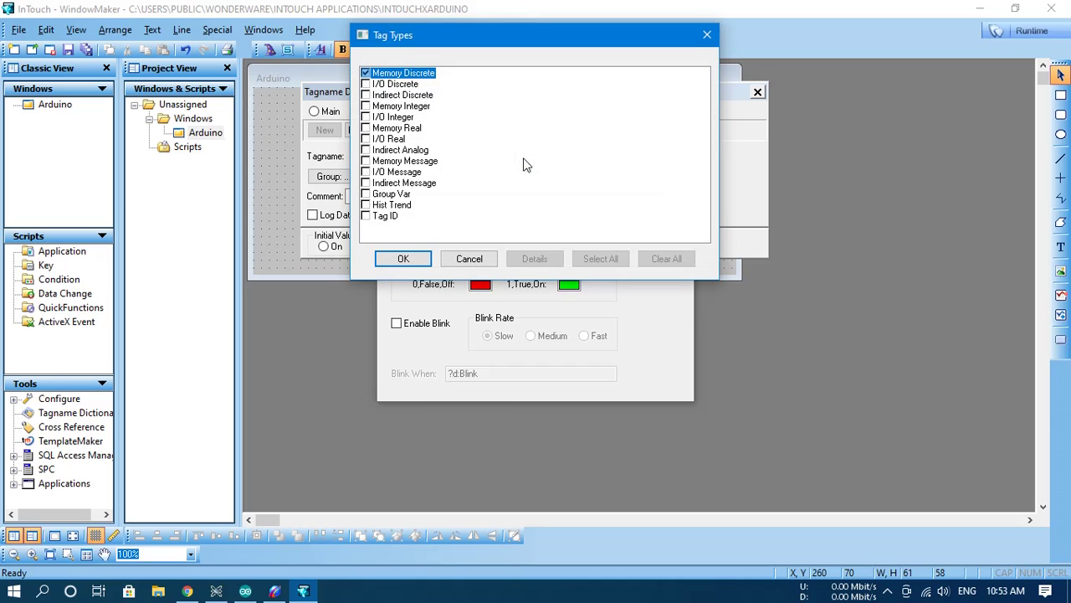
left_click(369, 87)
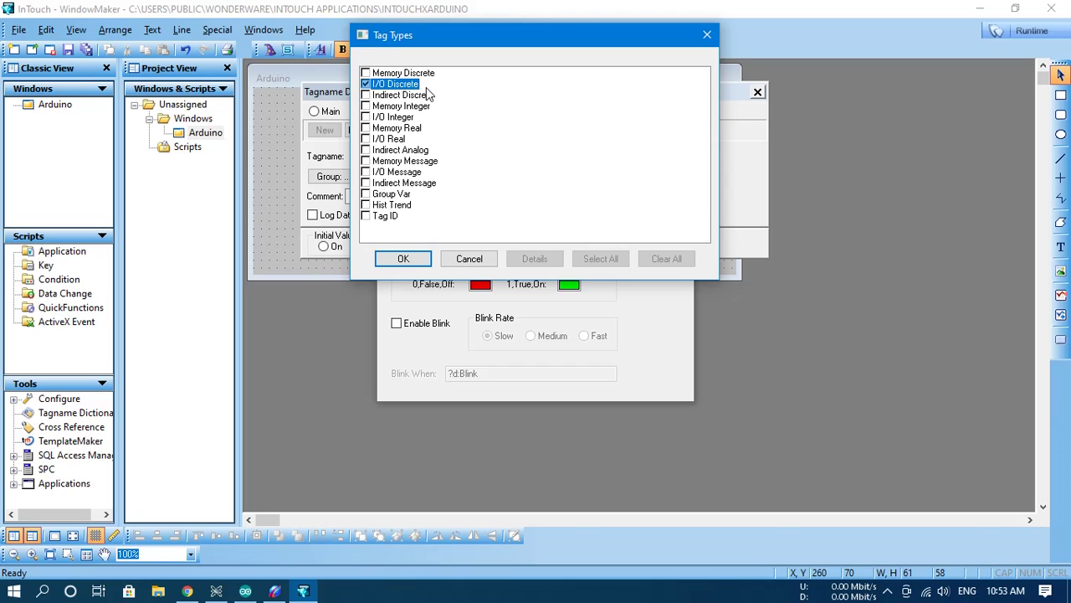
left_click(402, 259)
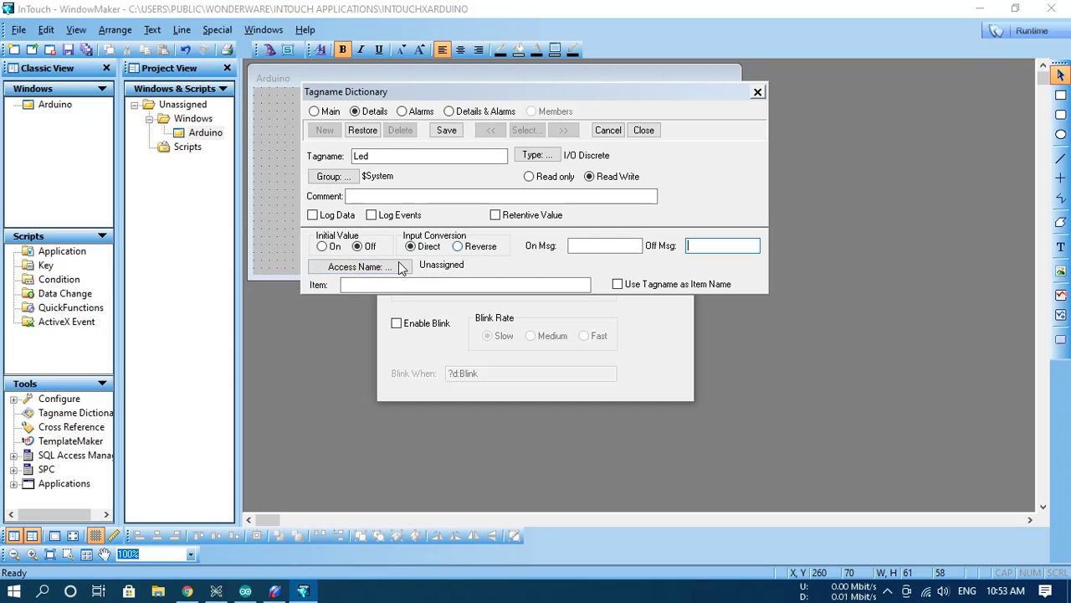
- Add an access name OPC for the Led tag, with node name localhost and application name FSGateway
left_click(350, 268)
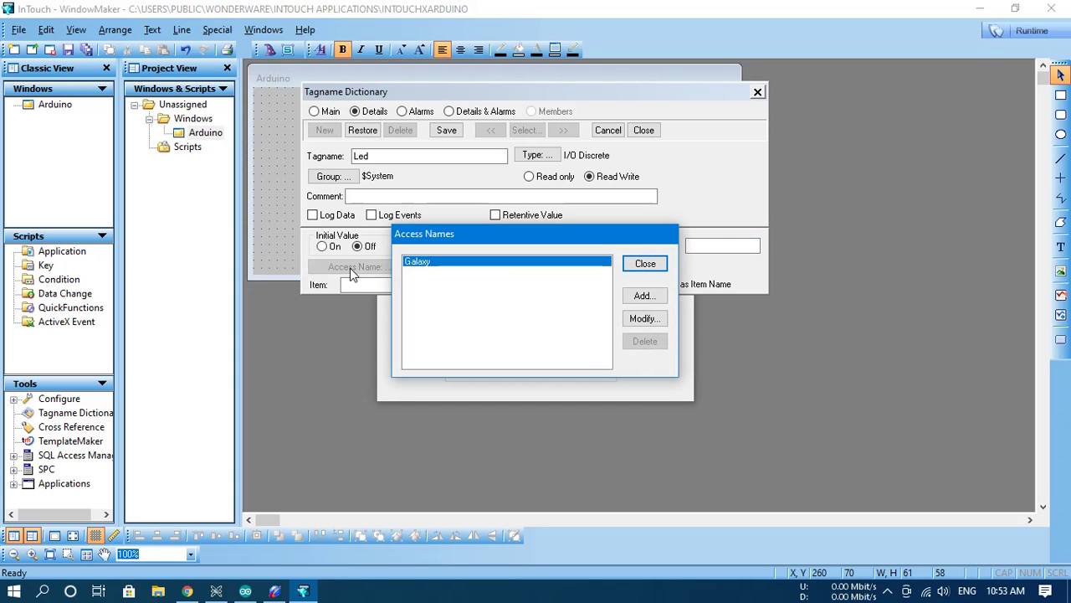
left_click(643, 295)
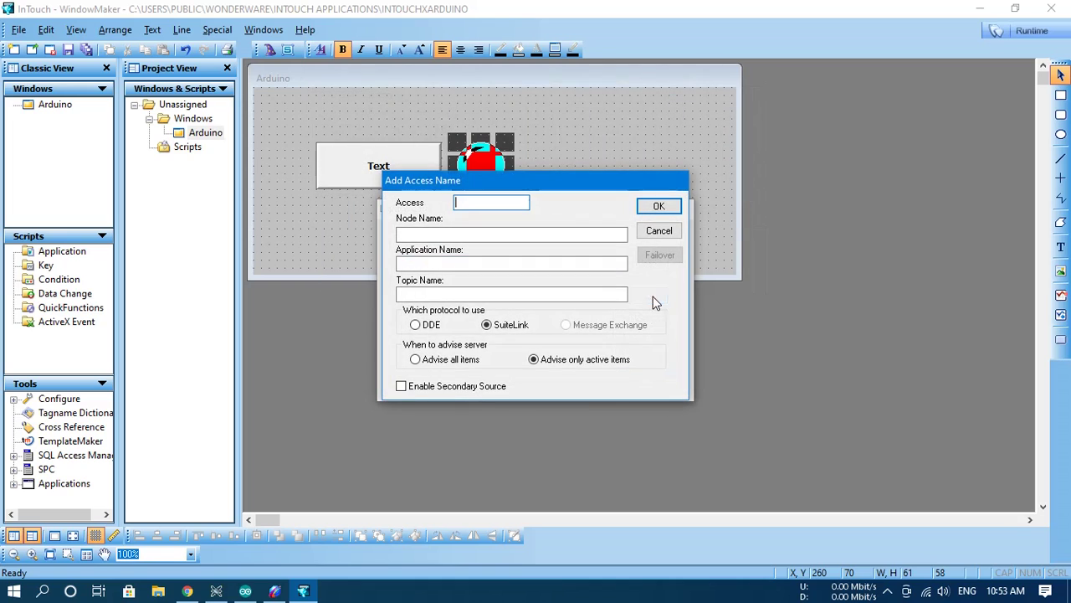
type("0")
type("PC")
left_click(465, 233)
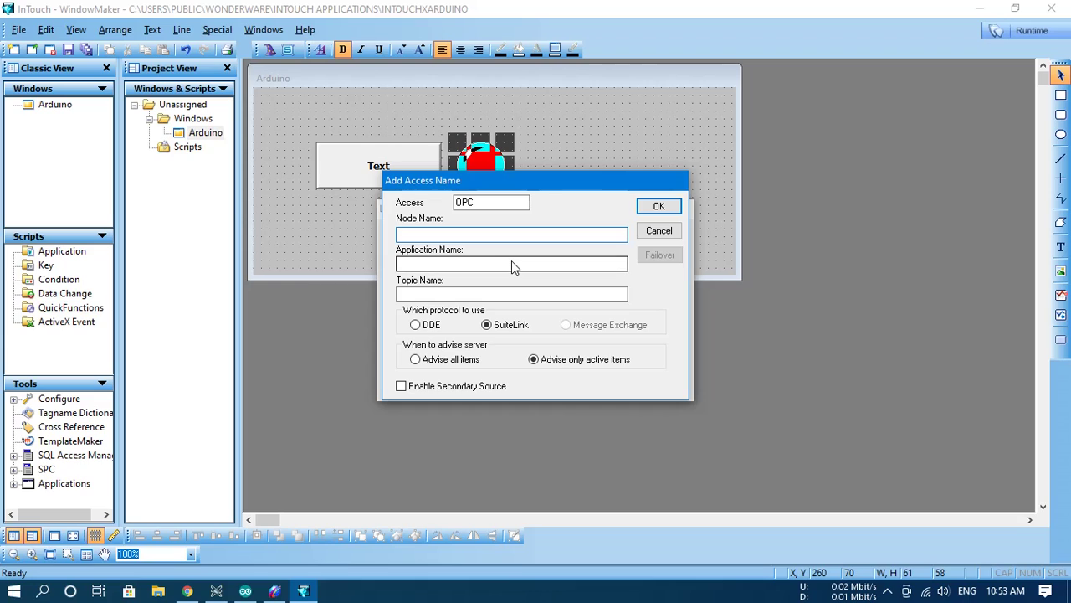
type("localhost")
left_click(514, 266)
type("F")
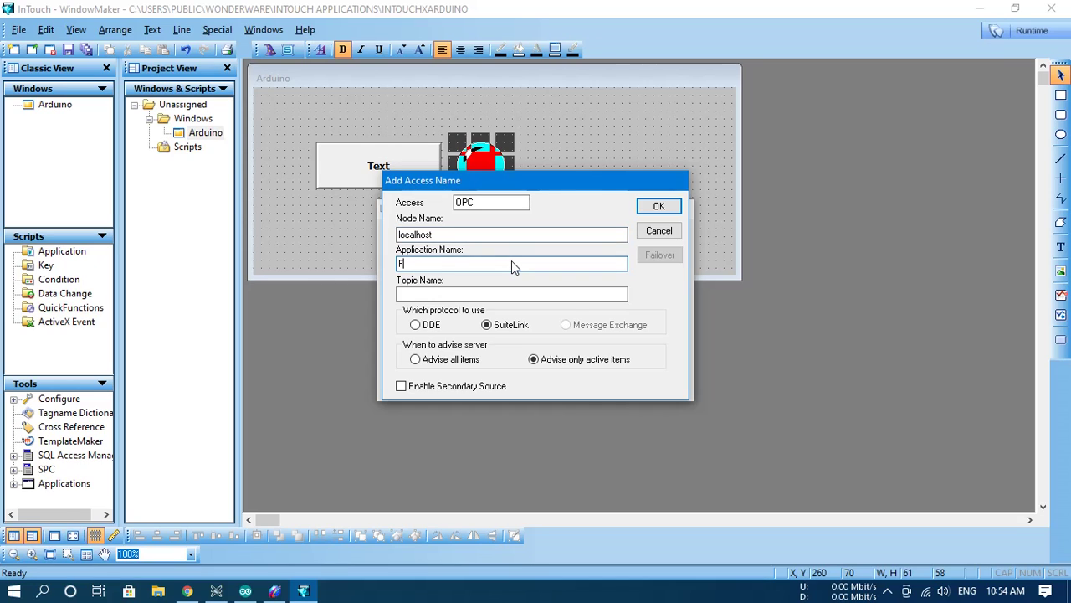
type("SGatewa")
type("y")
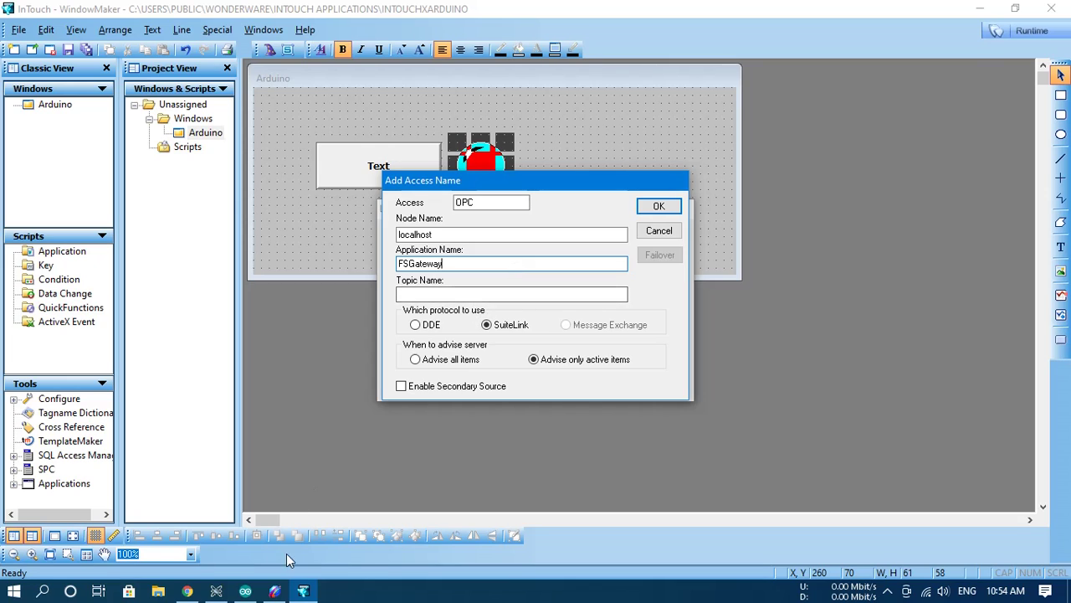
- Copy the device group name New_OPC_000_LED from the System Management Console into the access name's topic, keep SuiteLink, and assign OPC to the tag
left_click(427, 419)
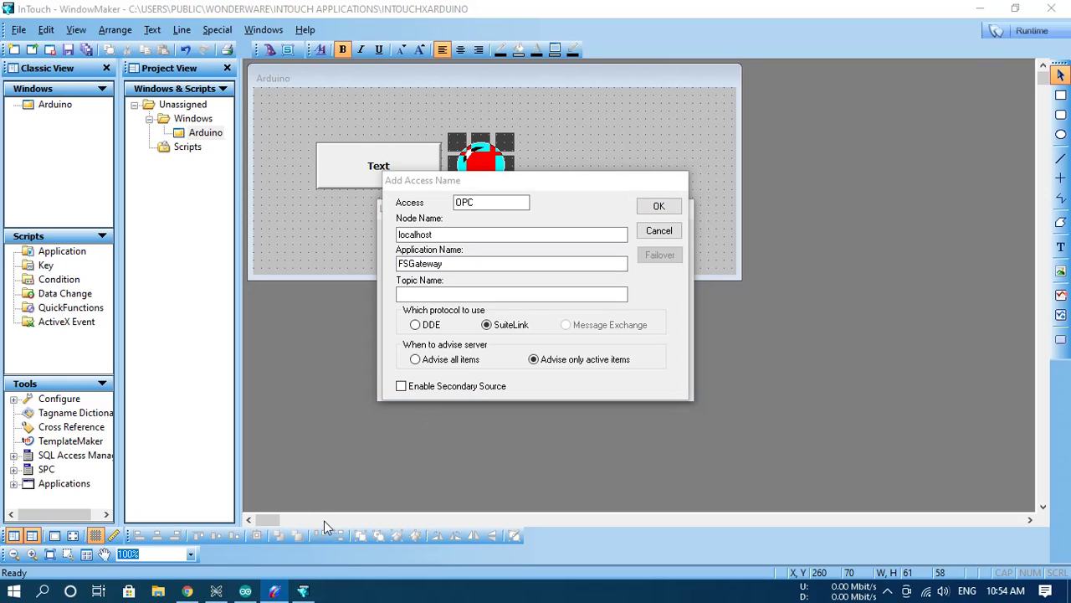
left_click(274, 591)
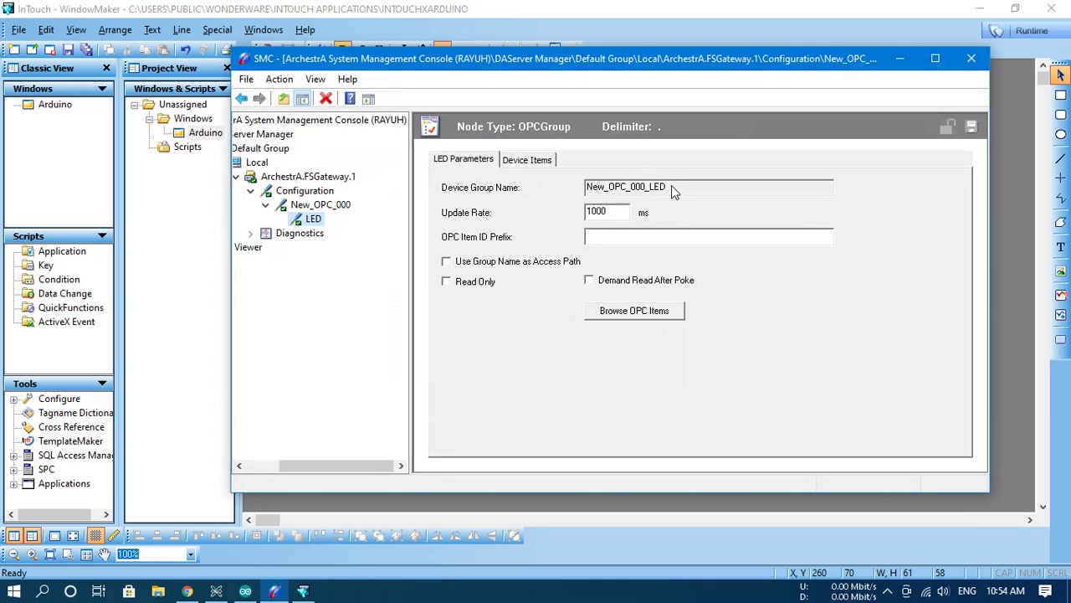
left_click_drag(650, 188, 573, 201)
key("ctrl+c")
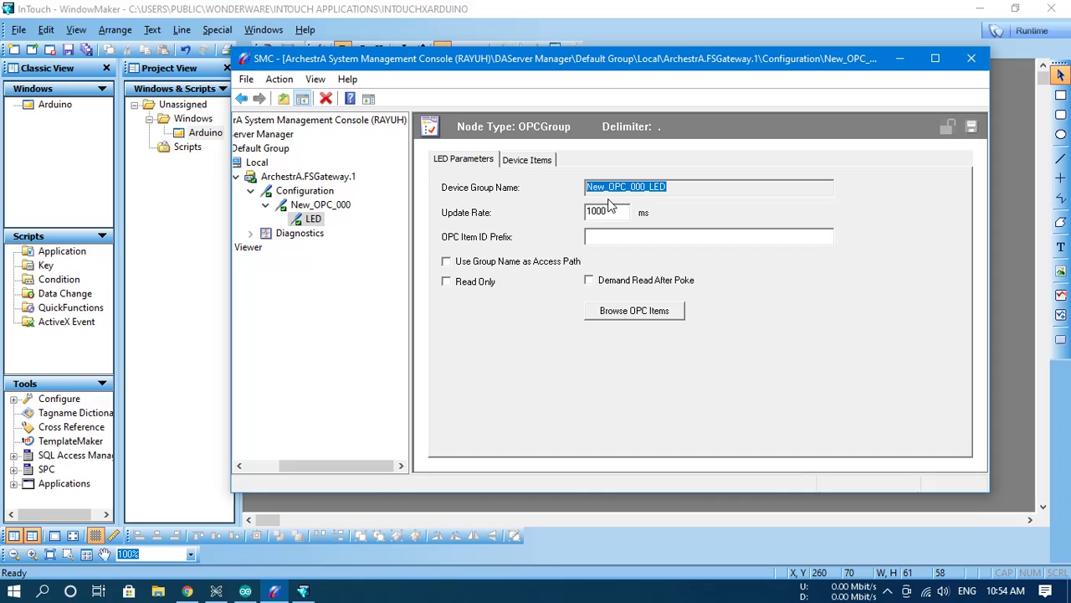
left_click(303, 591)
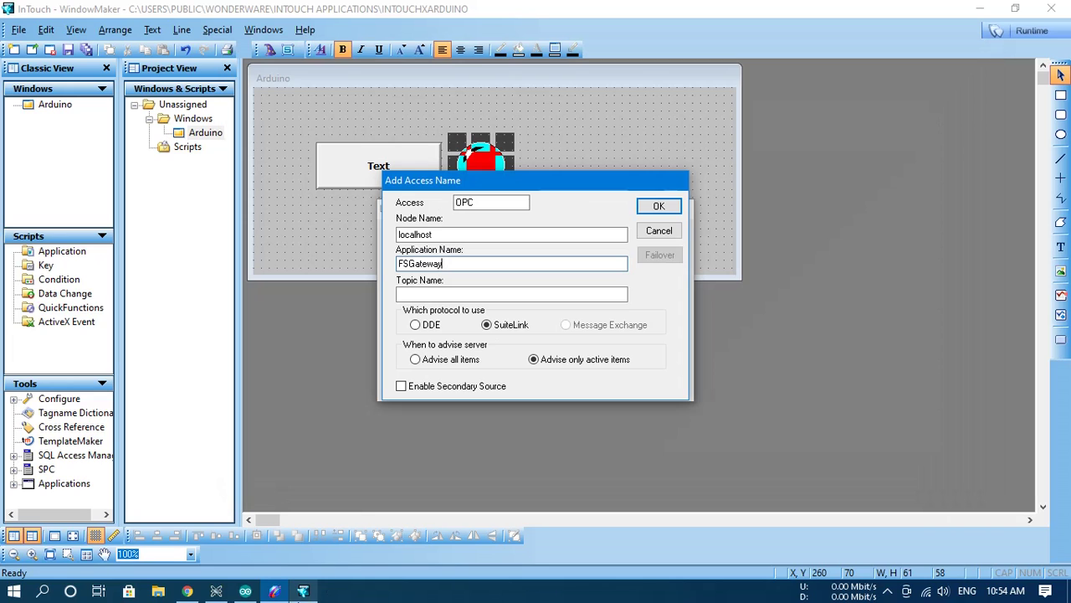
left_click(482, 294)
key("ctrl+v")
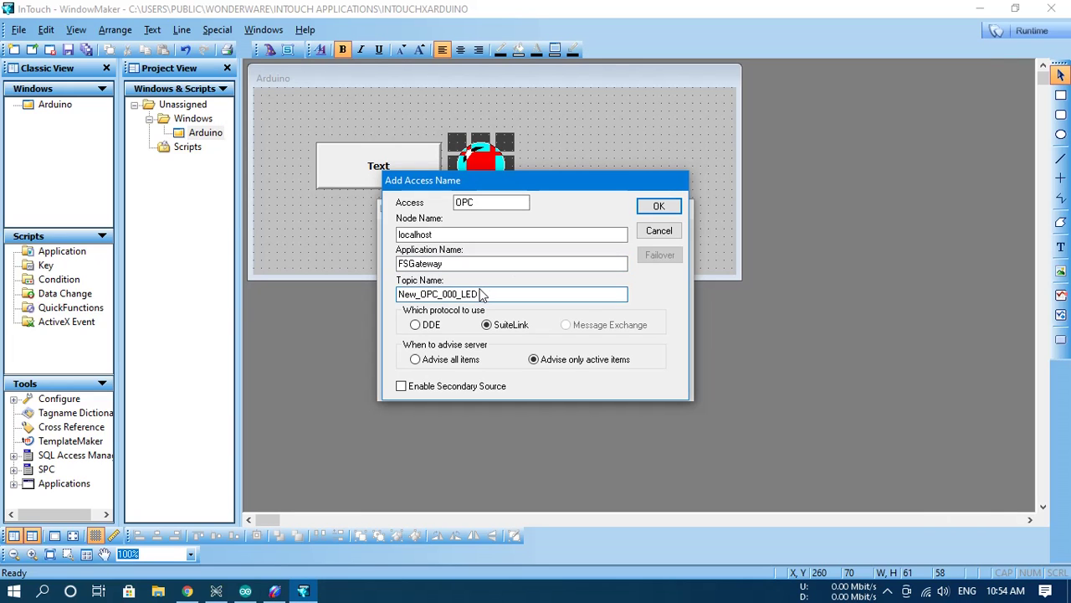
left_click(486, 324)
left_click(658, 207)
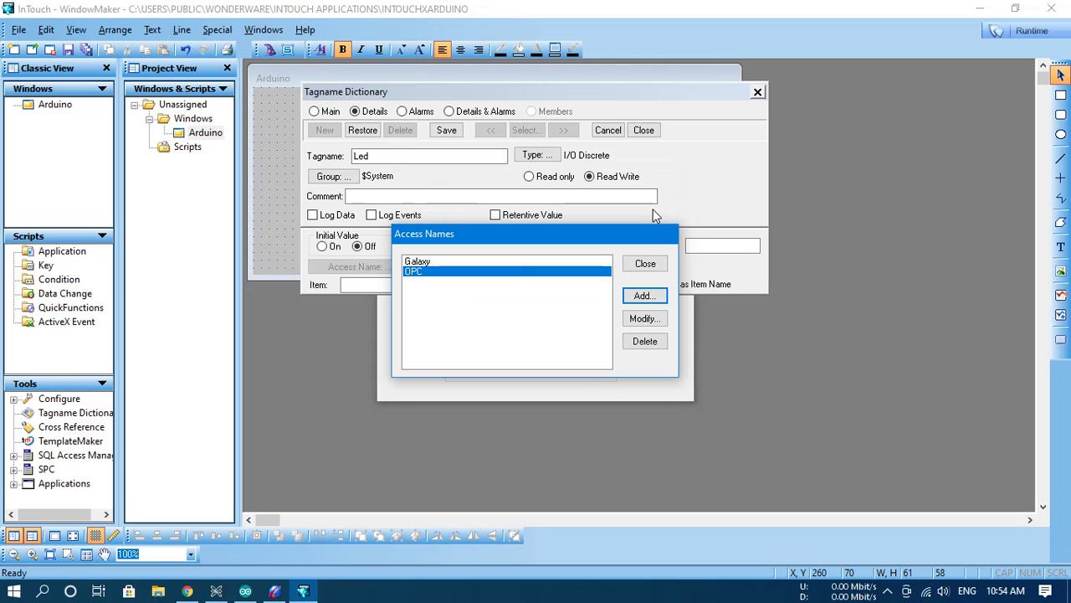
left_click(646, 263)
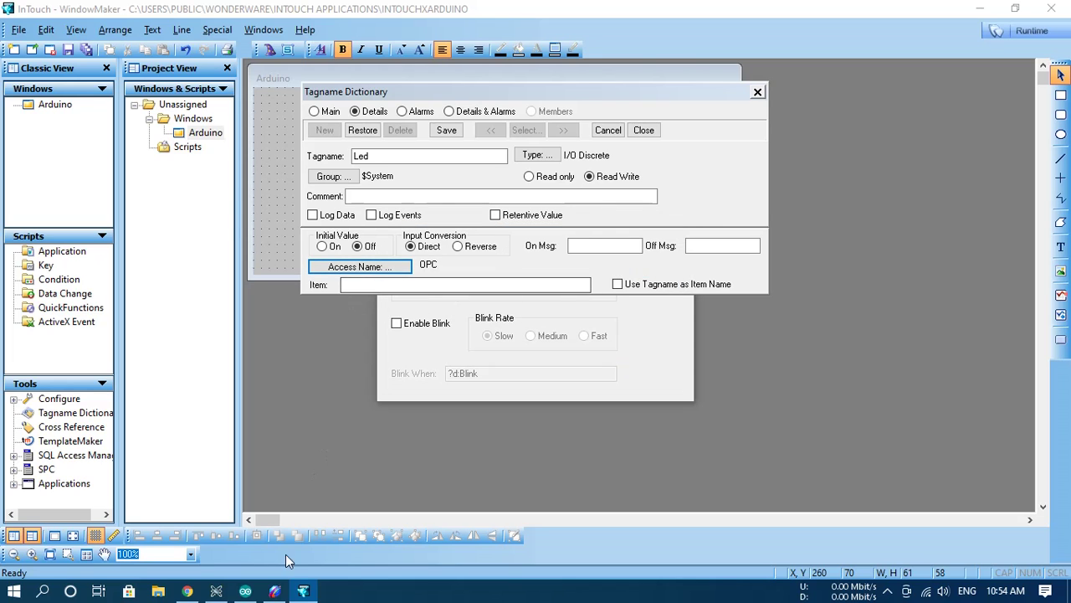
- Copy the device item ArduinoSerial0.led from the System Management Console into the Led tag's item name and save the tag
left_click(274, 591)
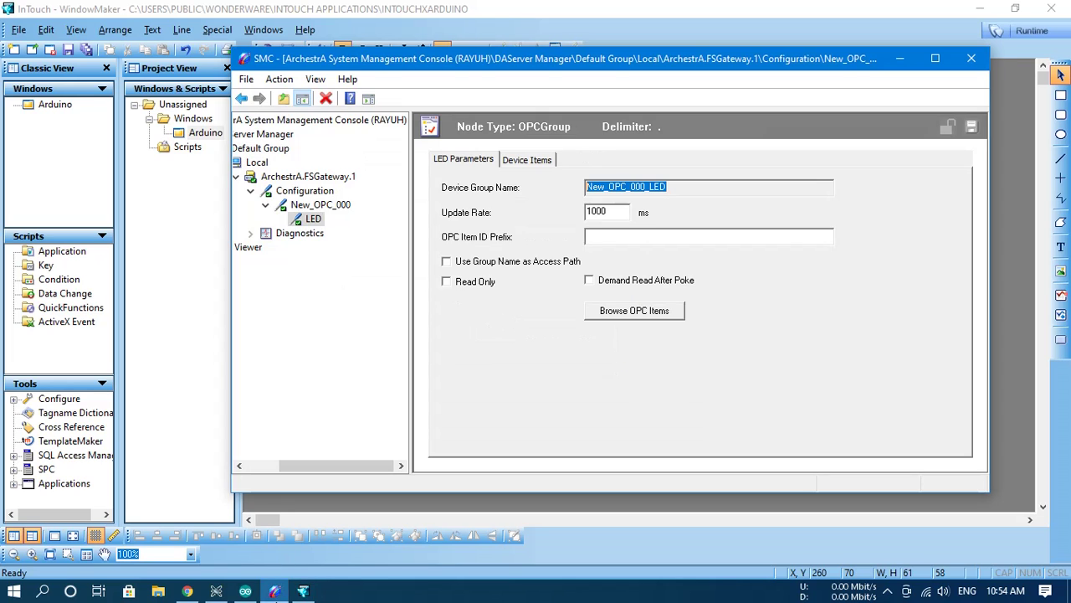
left_click(528, 160)
left_click(477, 199)
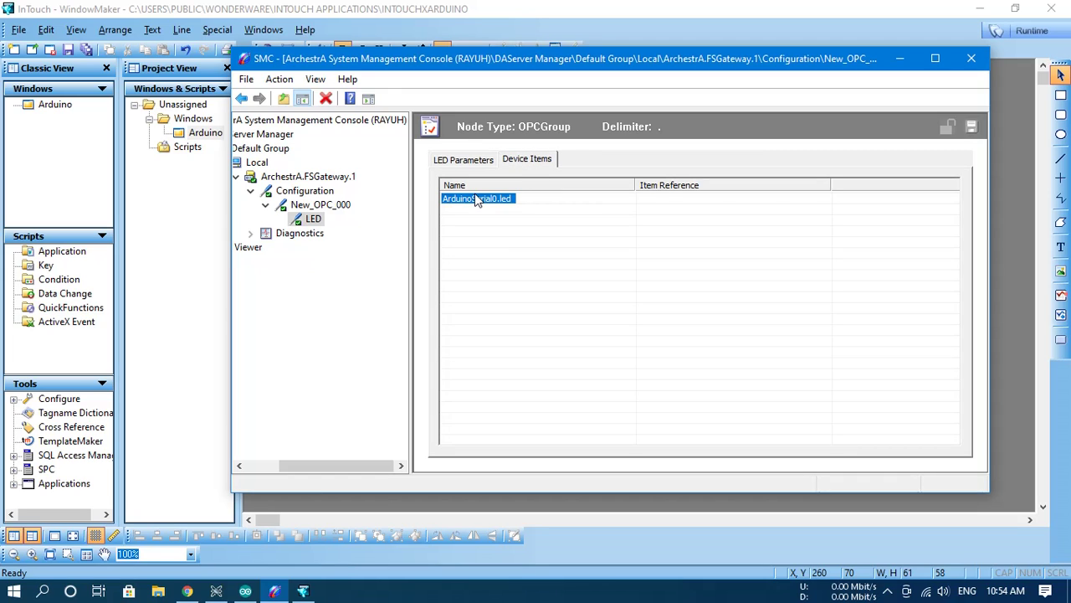
left_click(477, 199)
key("ctrl+c")
left_click(303, 589)
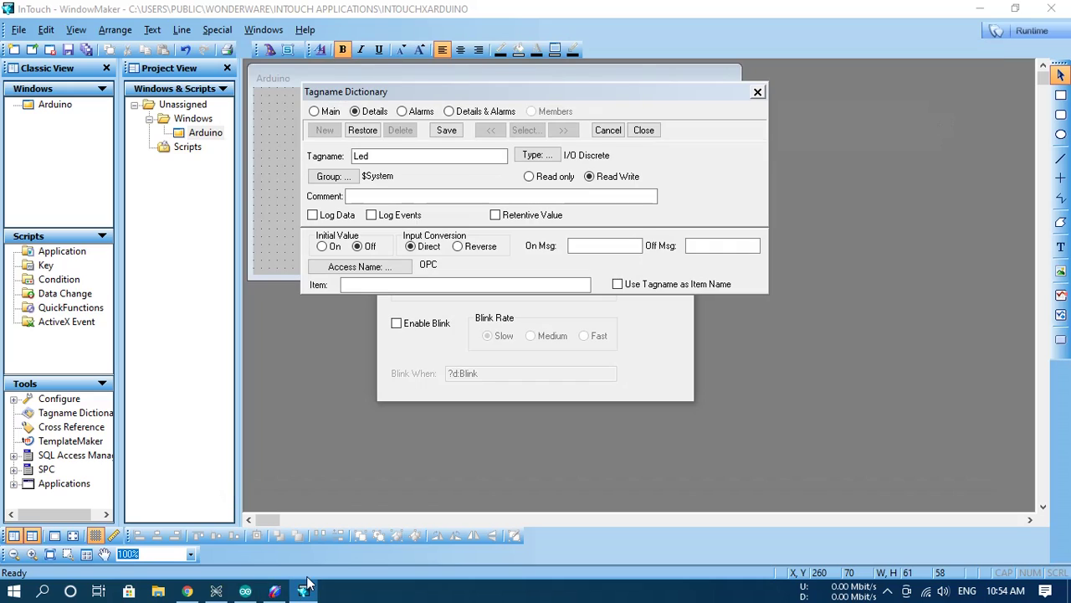
left_click(400, 285)
key("ctrl+v")
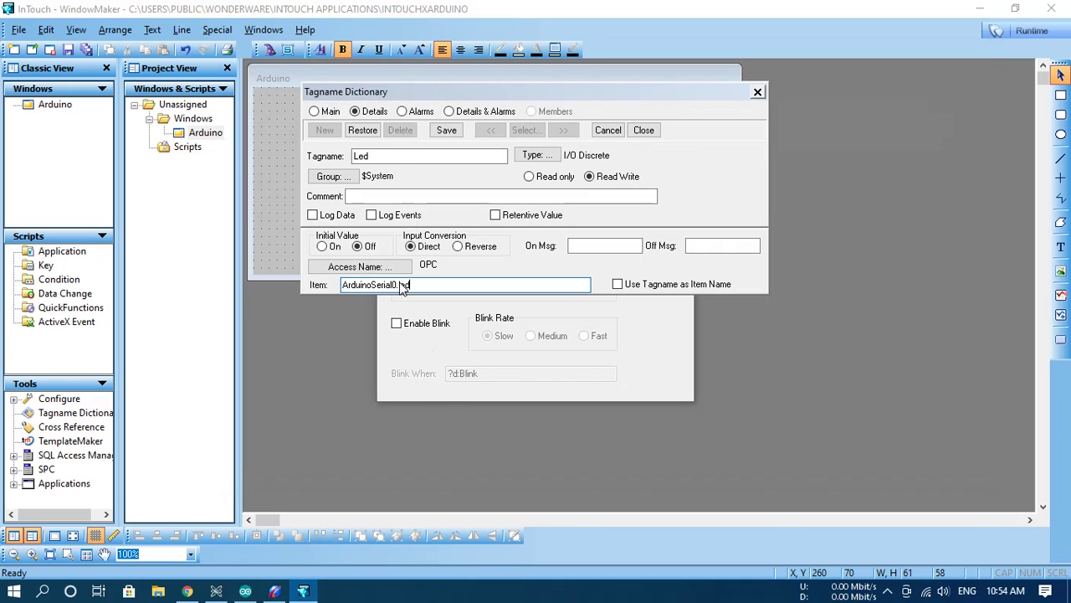
left_click(459, 132)
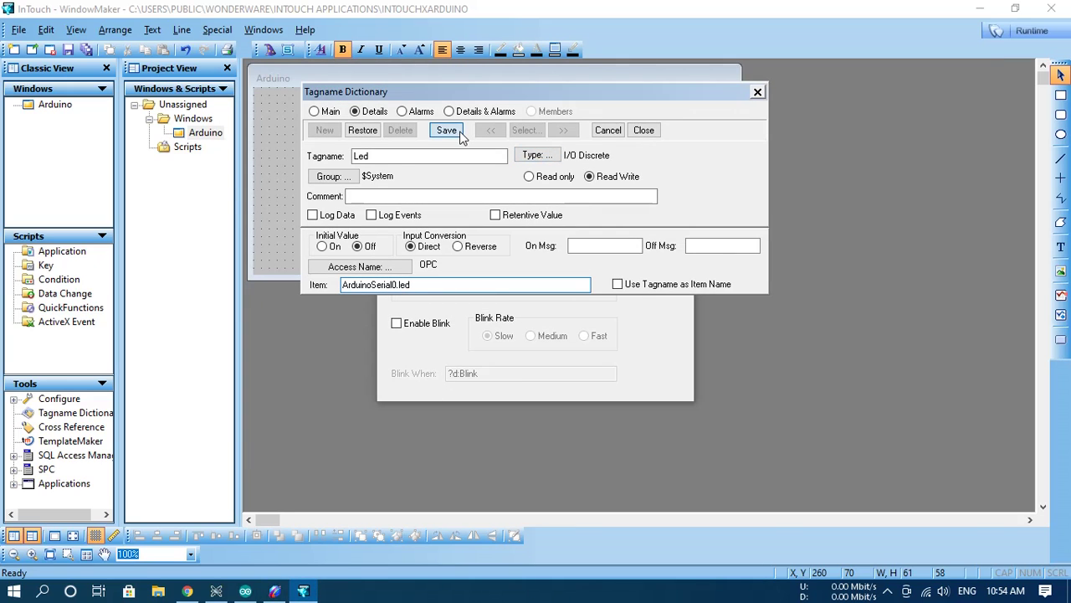
left_click(643, 130)
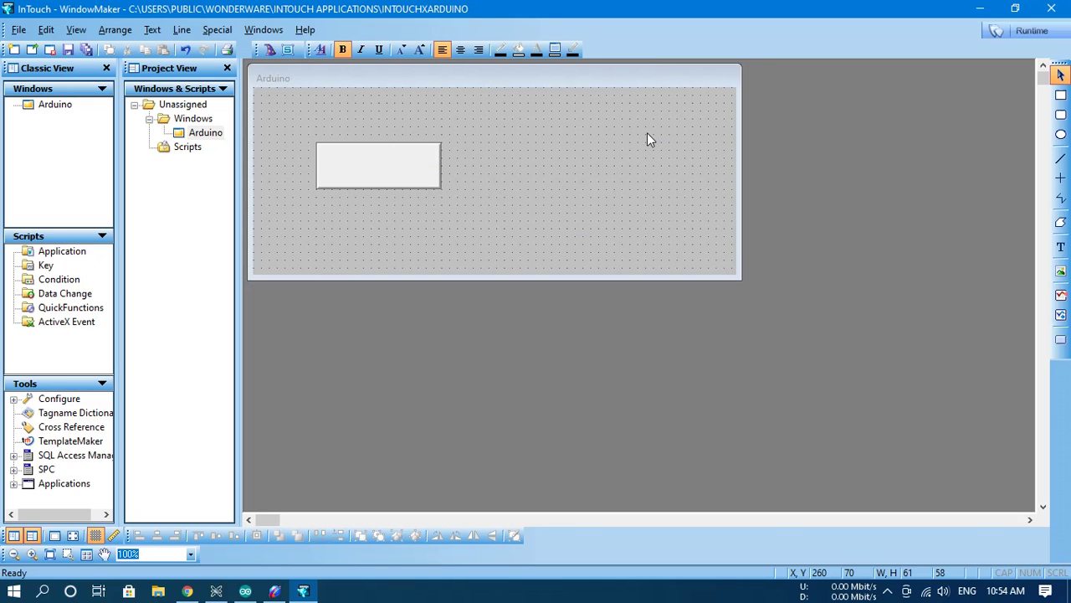
- Replace the button's text with Switch
left_click(390, 172)
right_click(390, 171)
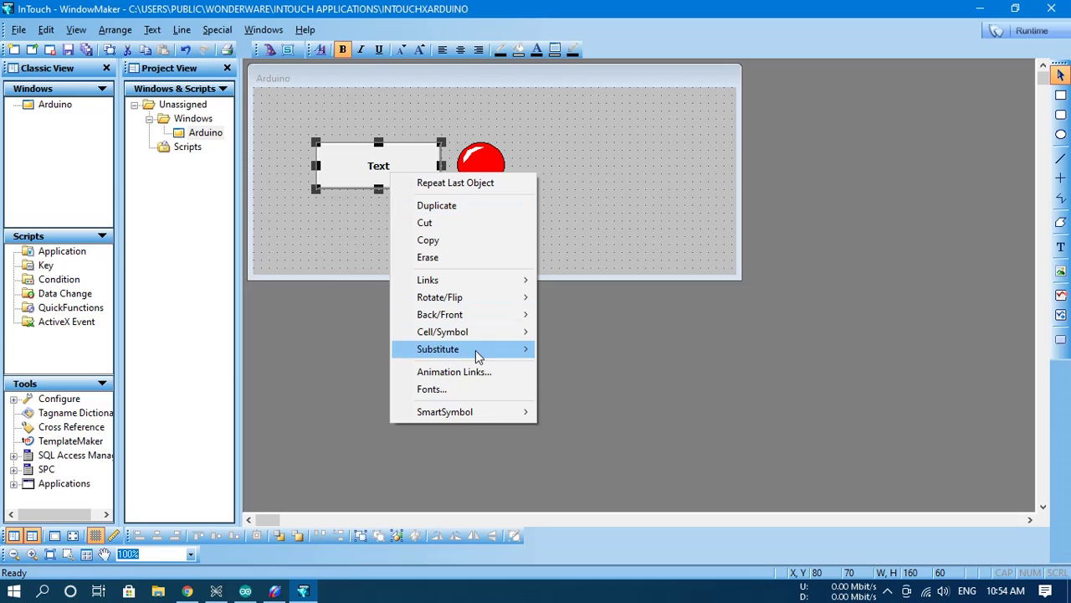
mouse_move(502, 354)
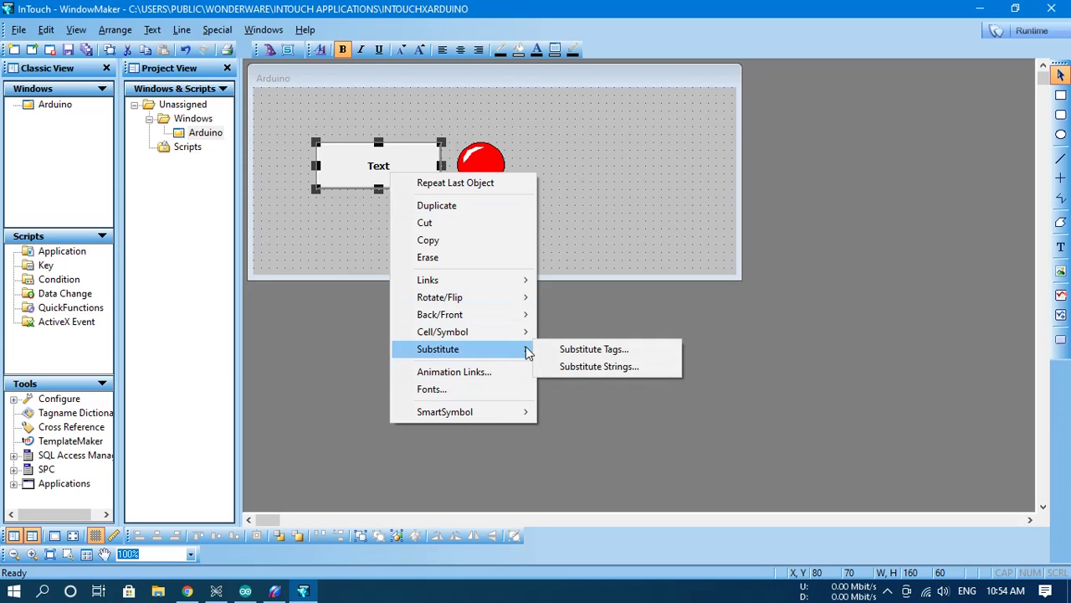
left_click(610, 366)
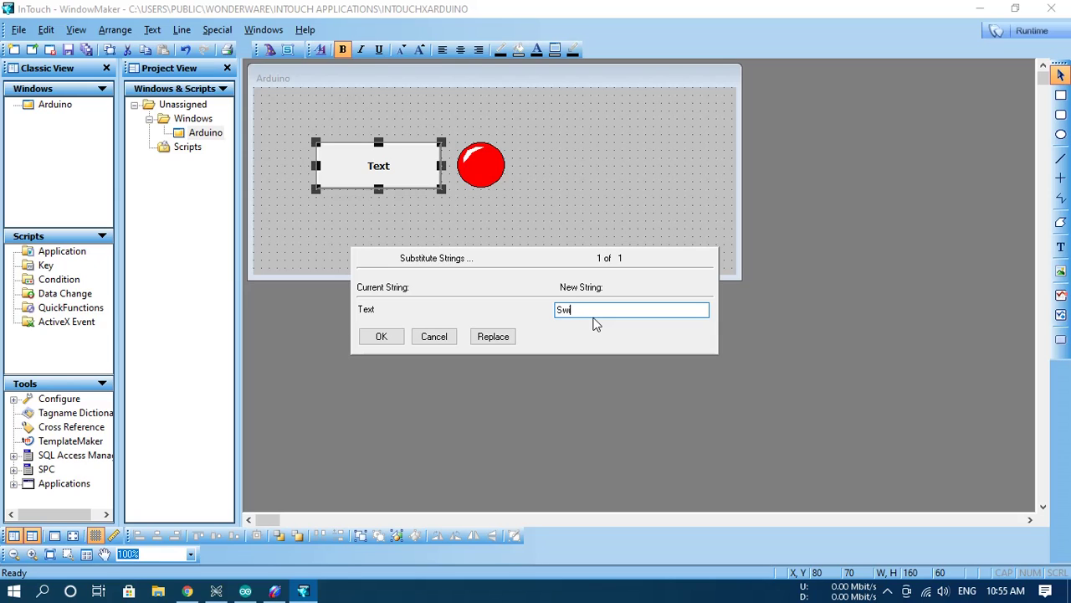
type("Switch")
left_click(387, 341)
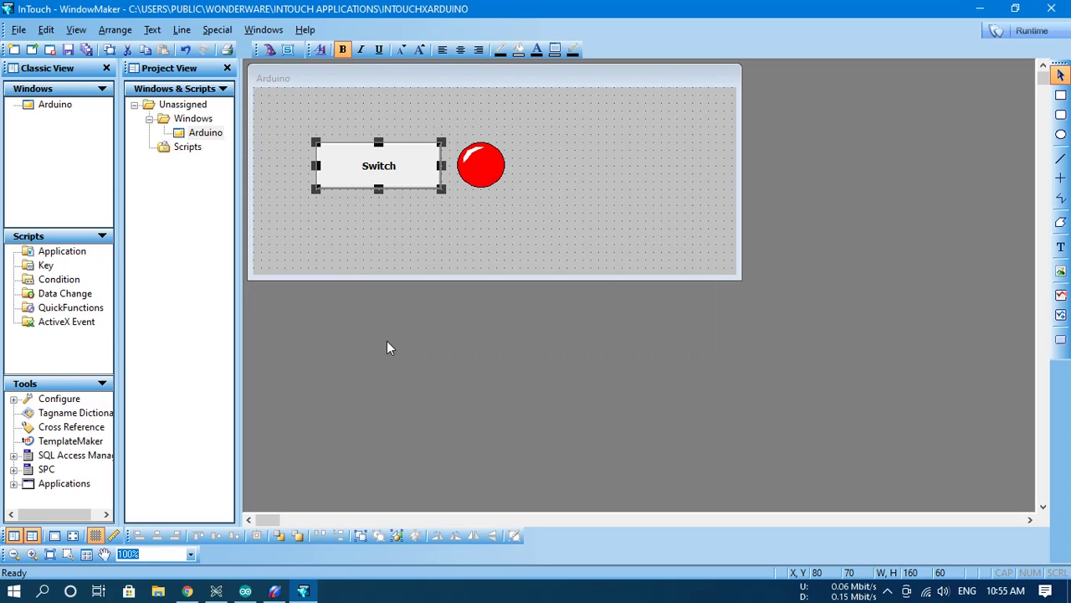
- Give the Switch button a discrete value pushbutton link to the Led tag
right_click(421, 182)
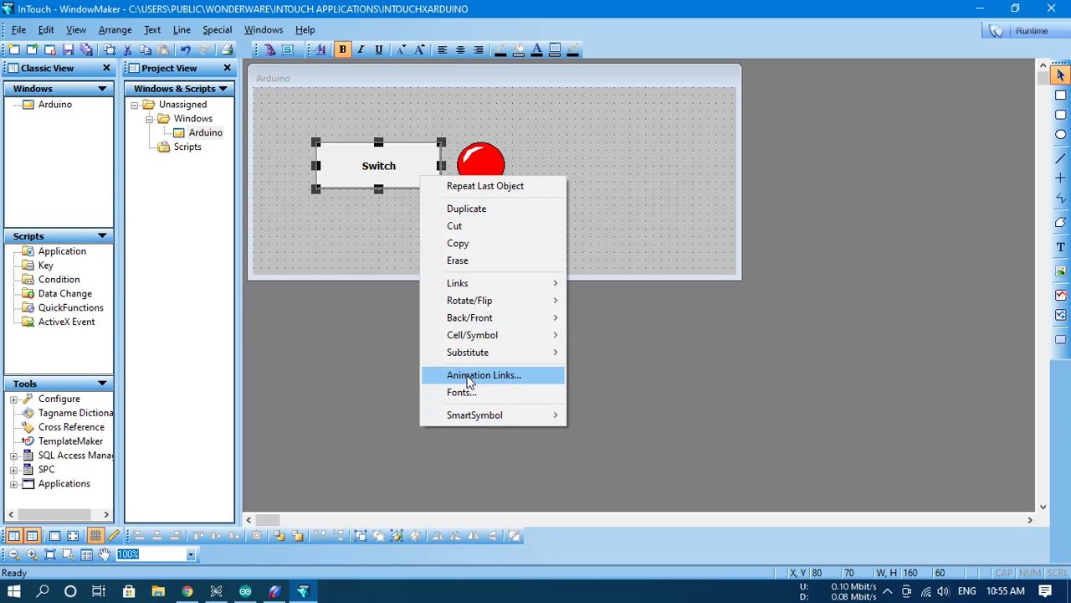
left_click(469, 375)
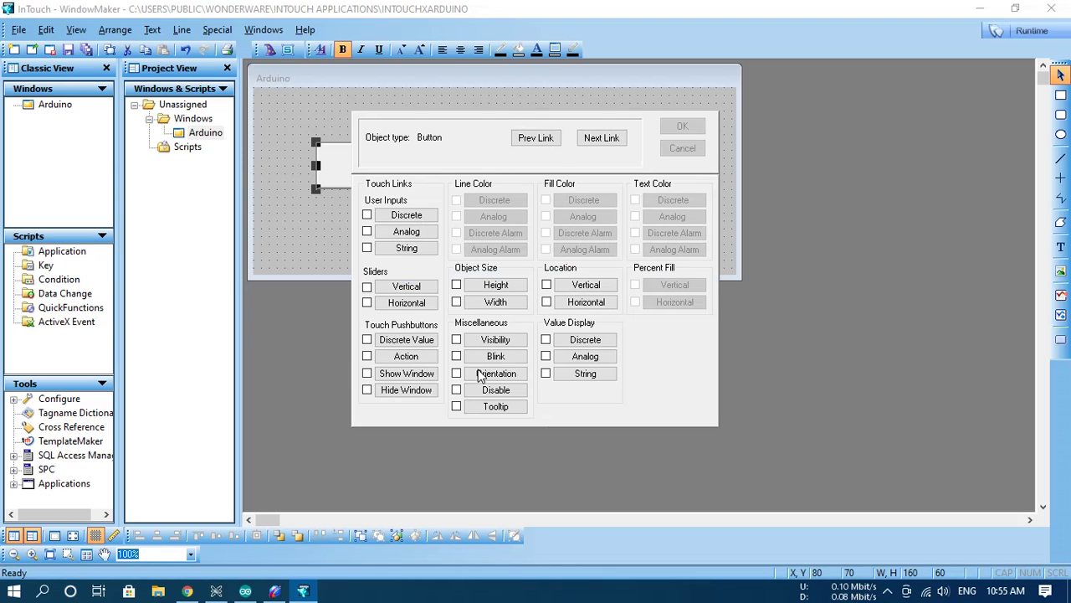
left_click(410, 342)
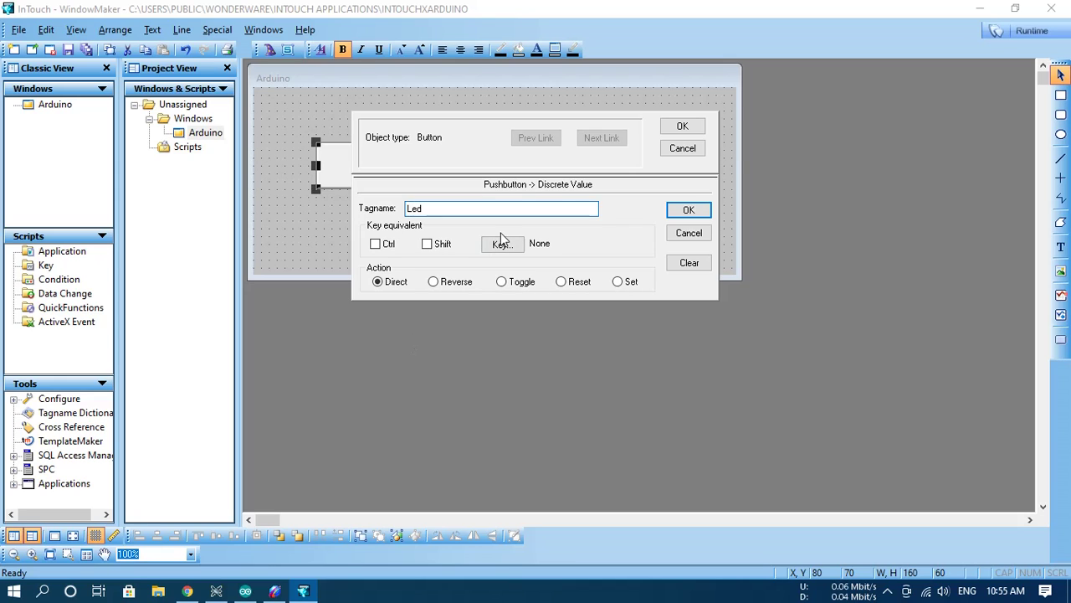
left_click(689, 210)
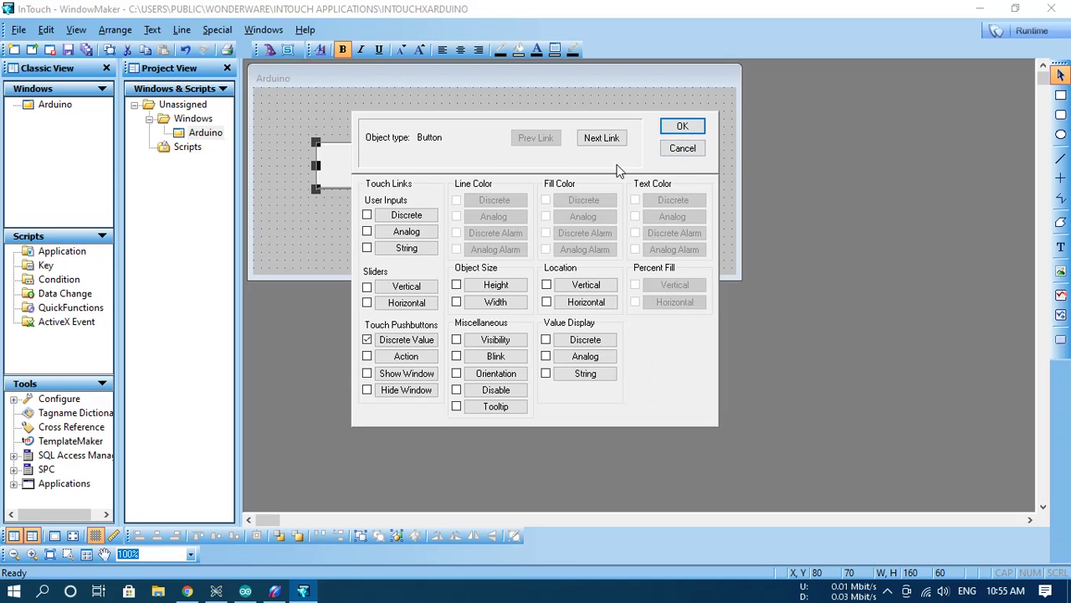
- Change the action of the Switch button's discrete value link to Toggle and accept the animation links
left_click(390, 342)
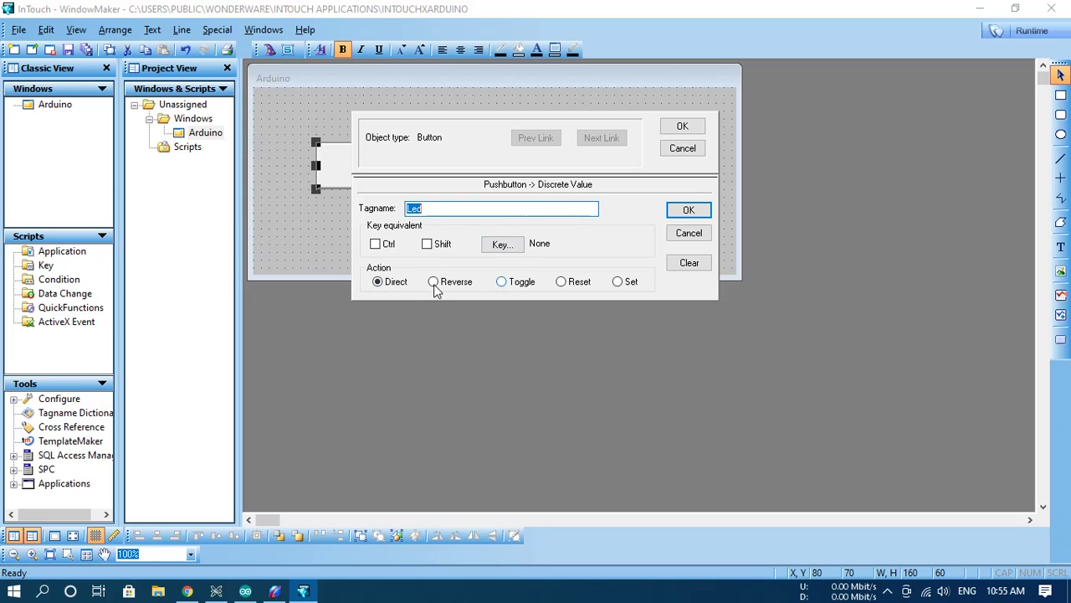
left_click(501, 283)
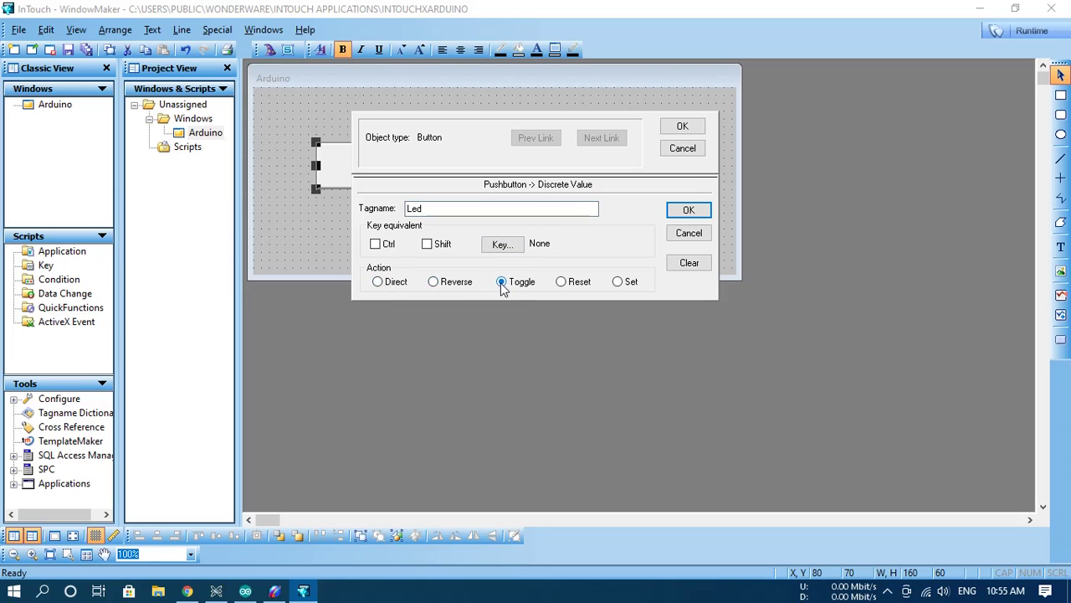
left_click(688, 210)
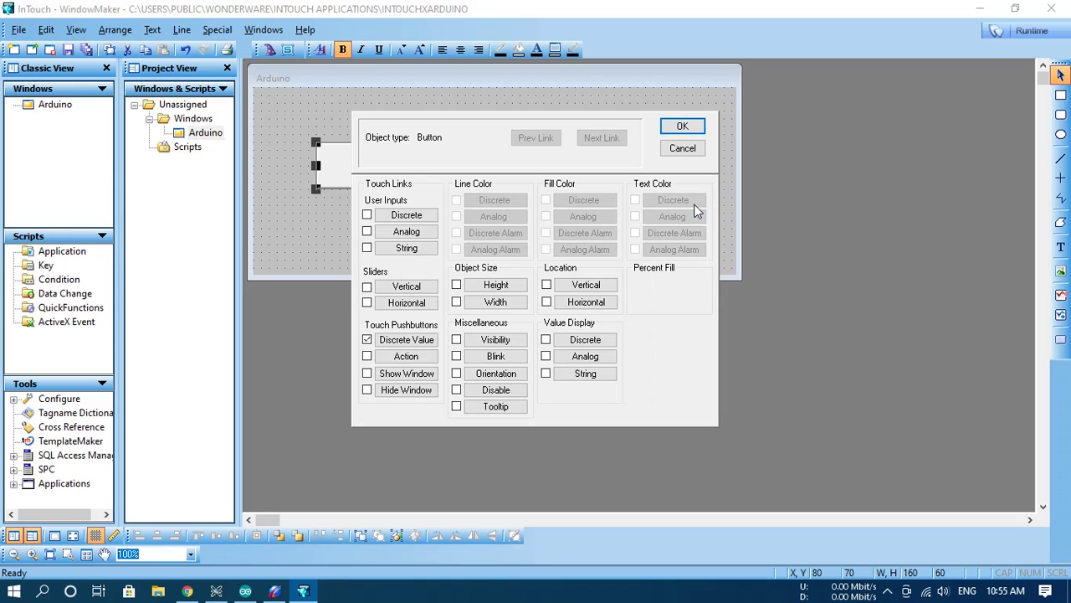
left_click(676, 125)
- Narrow the Arduino window to fit around the button and light, and restore WindowMaker to a smaller, non-maximized size
left_click(565, 172)
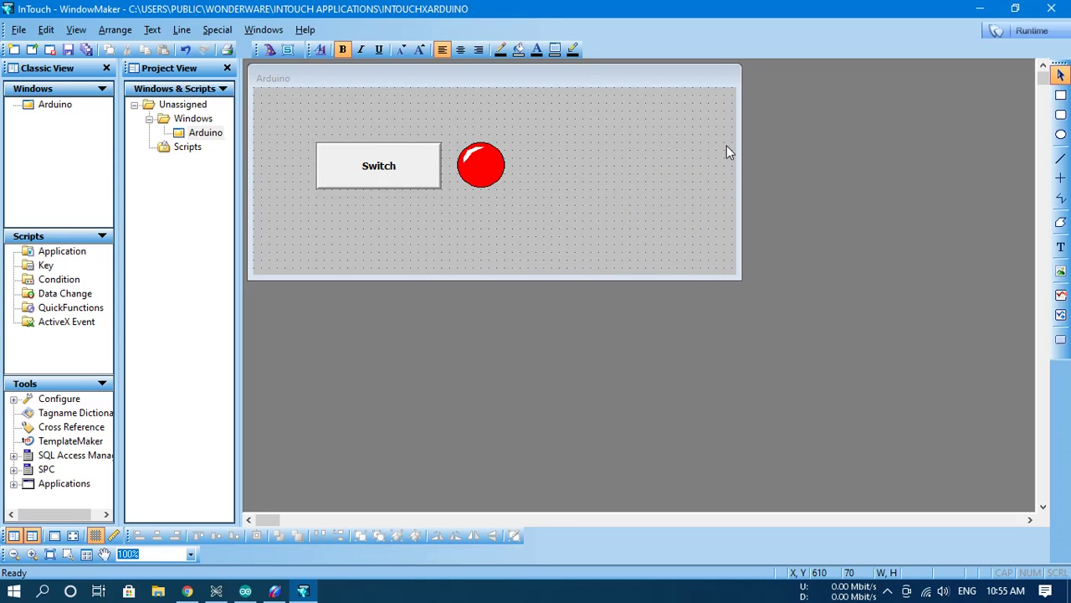
left_click_drag(743, 140, 584, 154)
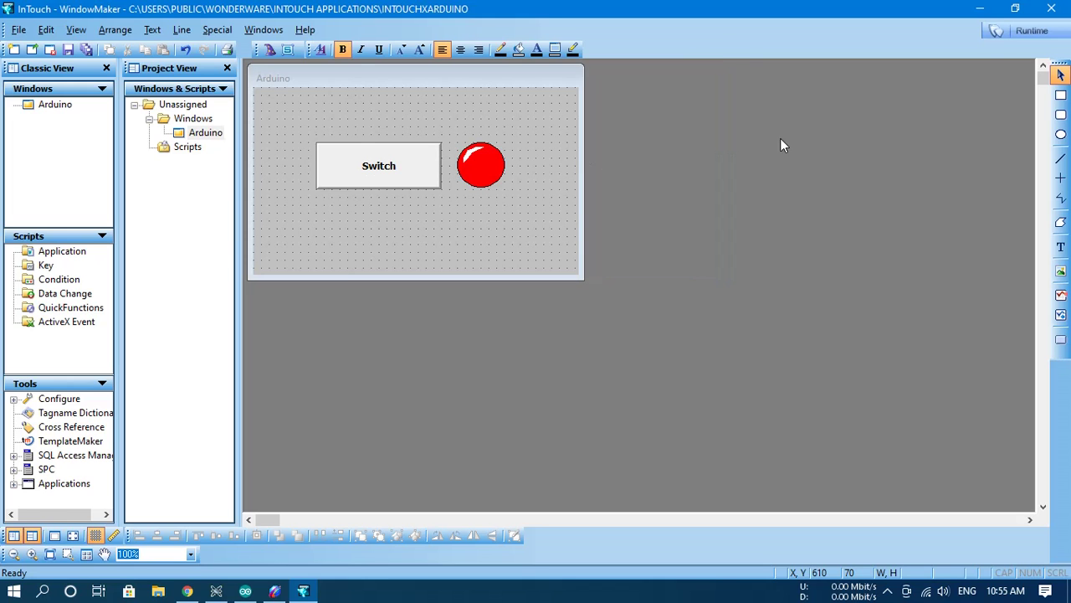
left_click(1016, 8)
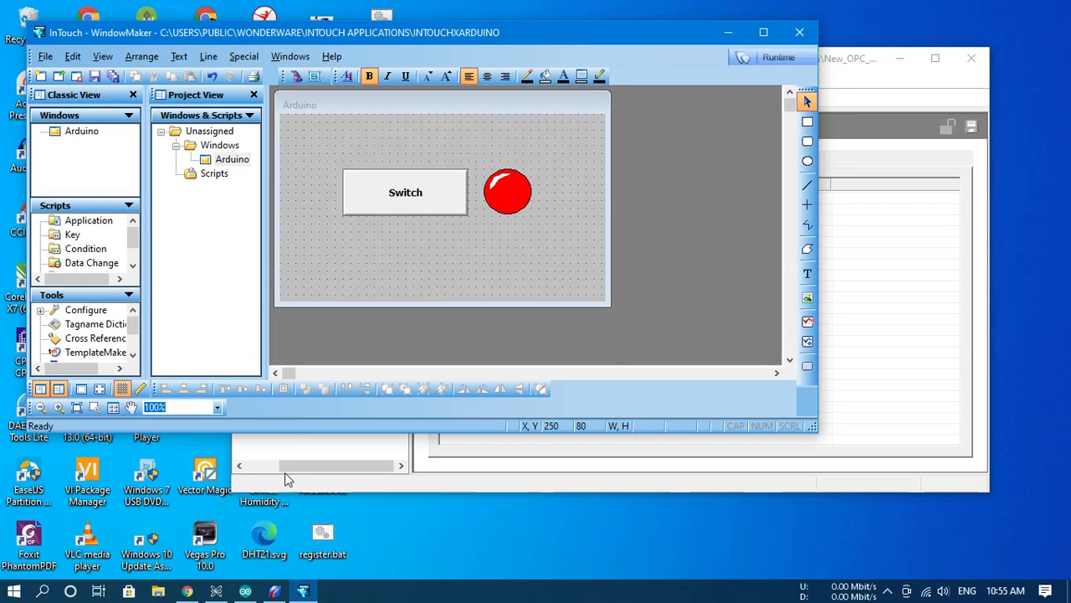
- Switch to Proteus and zoom the schematic in on the Arduino Uno, LED and COMPIM circuit
left_click(216, 591)
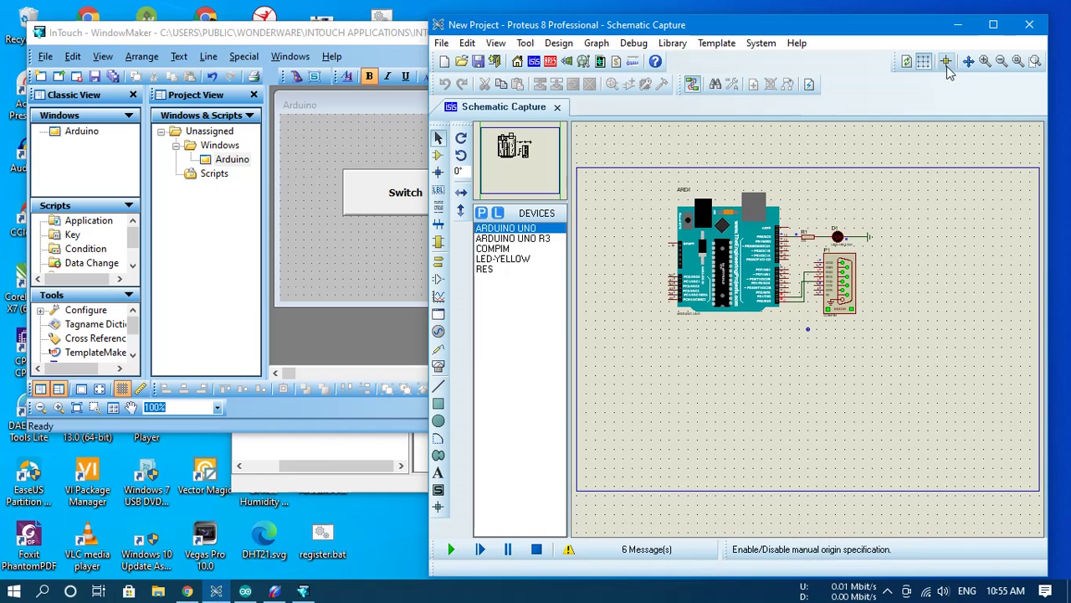
left_click(1035, 61)
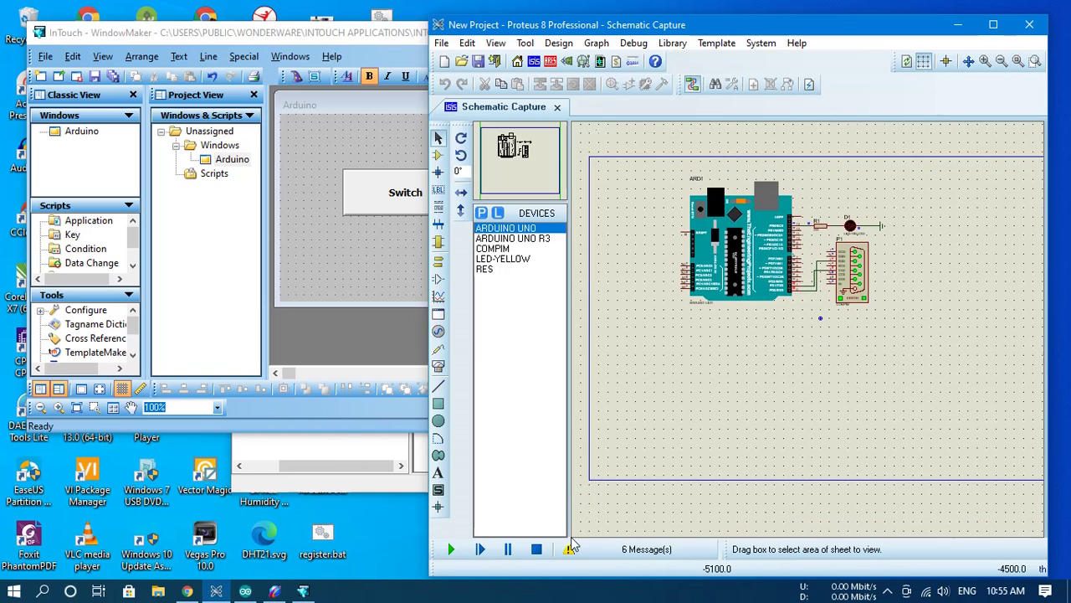
left_click_drag(679, 139, 932, 327)
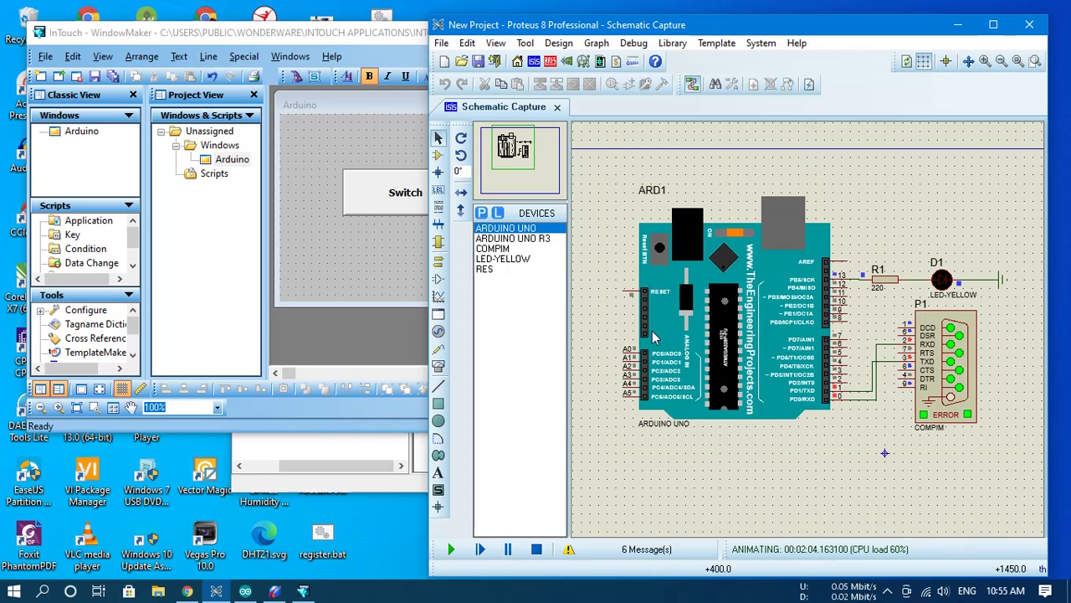
- Switch to WindowMaker and launch the InTouch application in runtime, ignoring the missing license to run it in demo mode
left_click(360, 32)
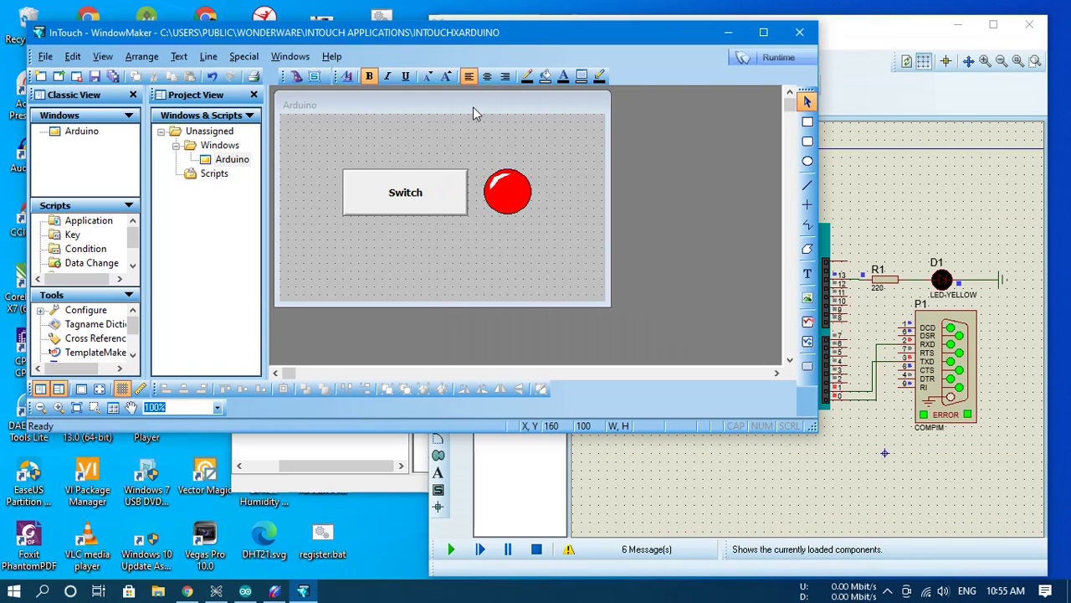
left_click(769, 60)
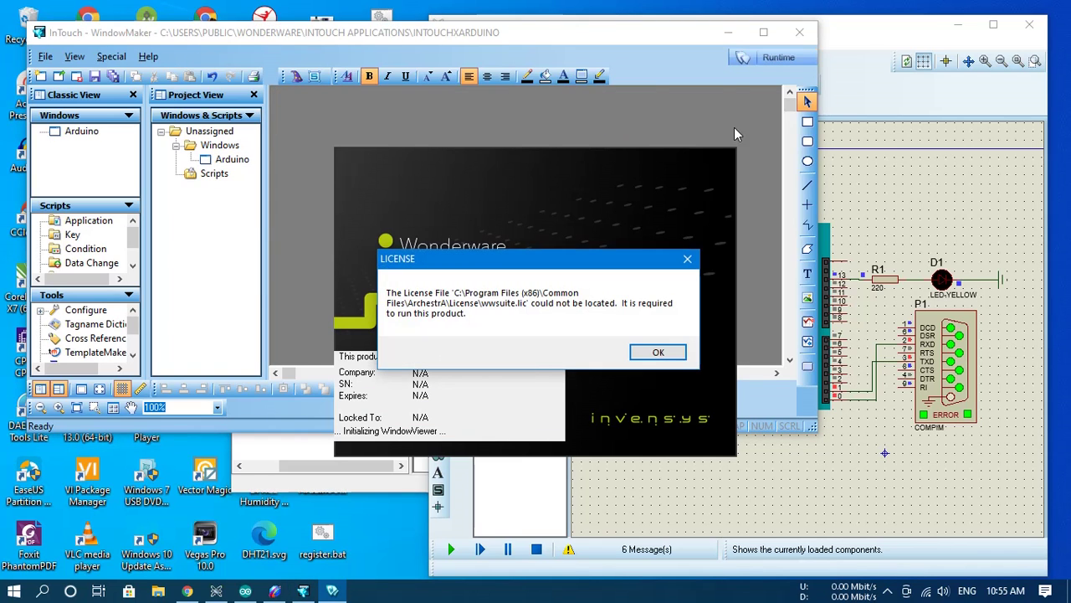
left_click(661, 348)
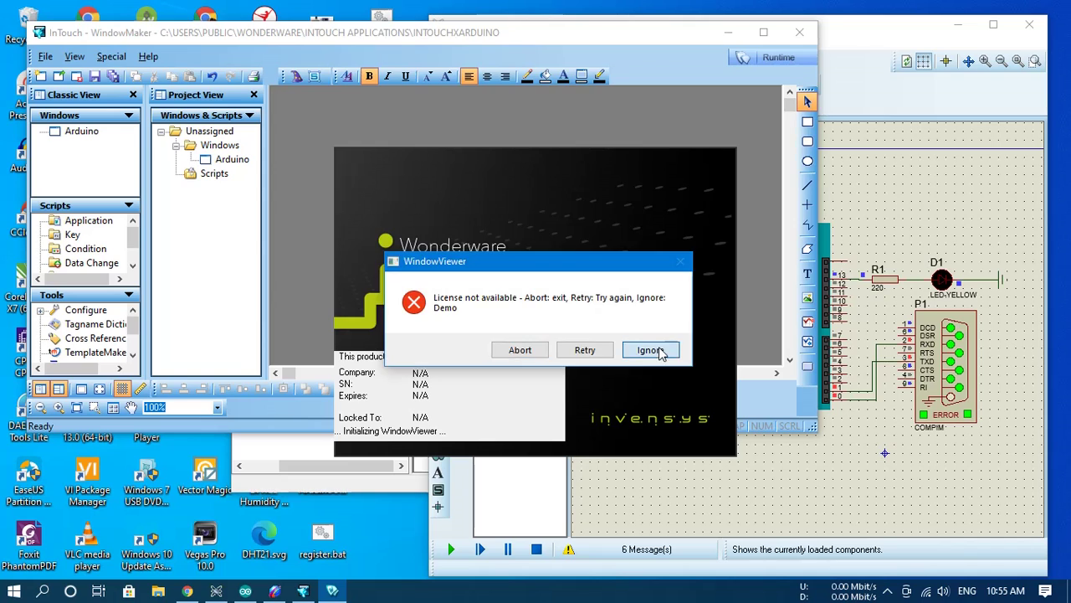
left_click(659, 349)
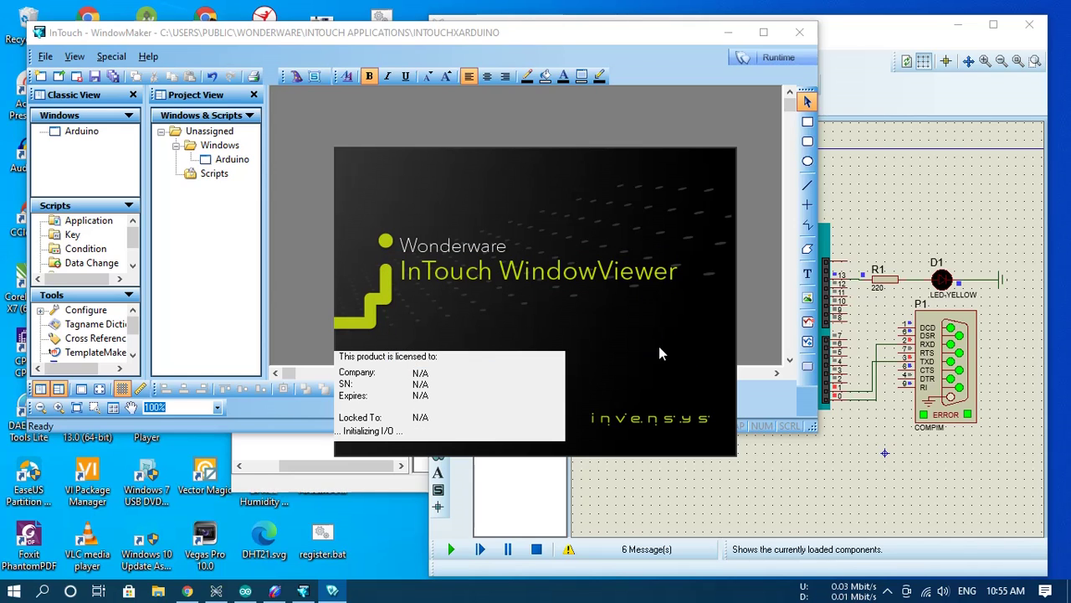
left_click(615, 350)
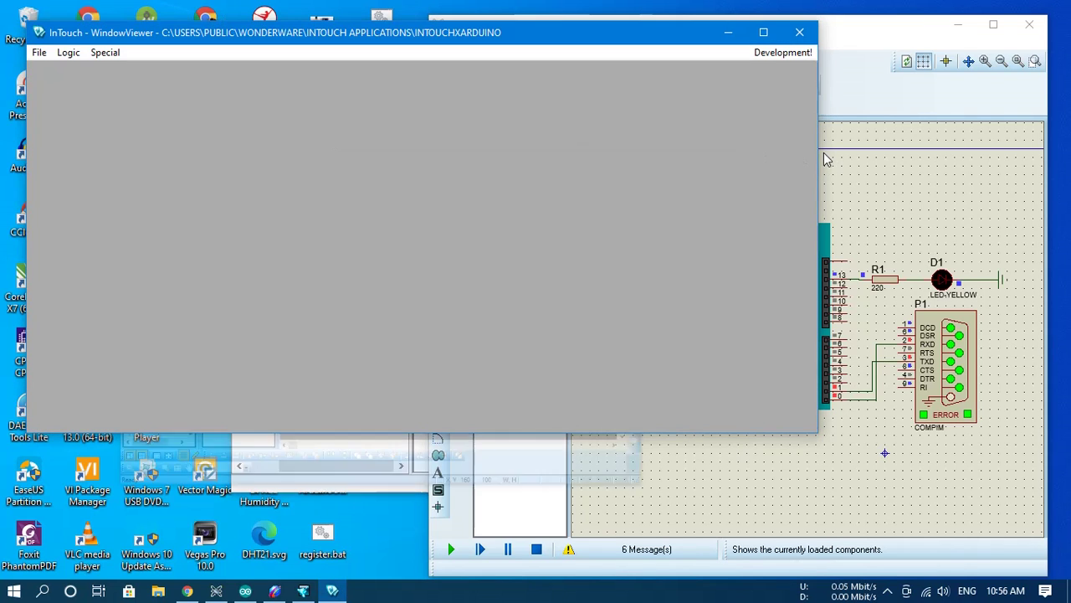
- Narrow the WindowViewer window to uncover the Proteus circuit, and toggle the Switch button repeatedly to test the light and LED D1
left_click_drag(820, 161, 574, 165)
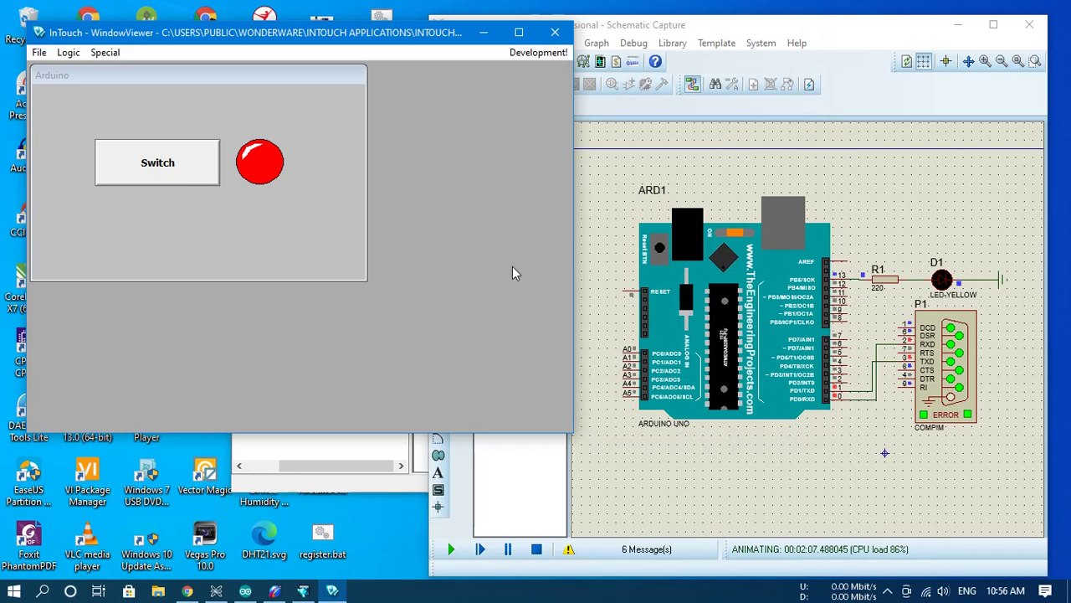
left_click(201, 168)
left_click(211, 180)
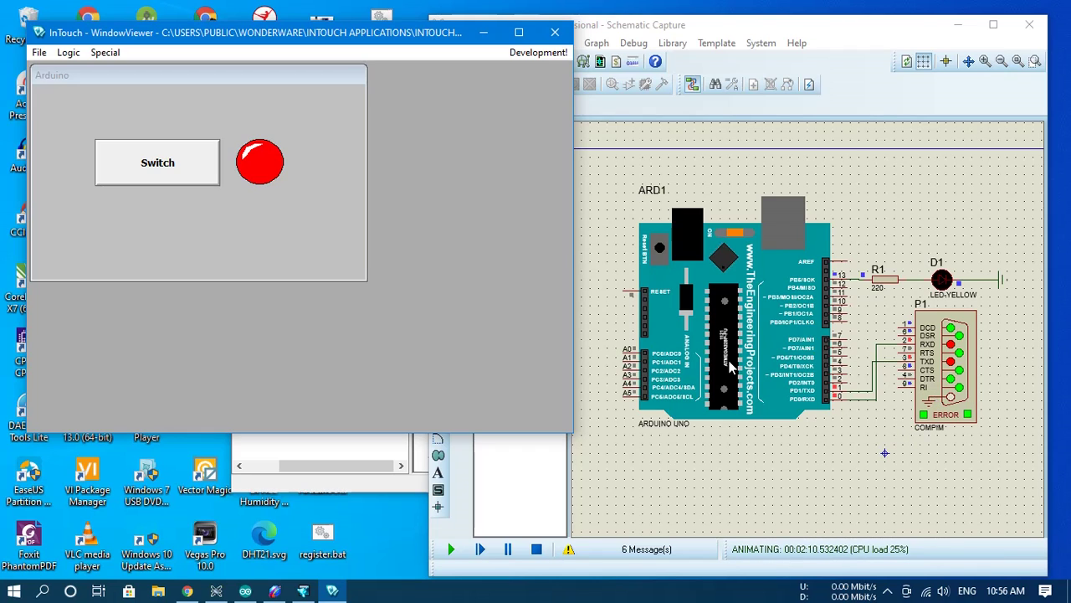
left_click(187, 167)
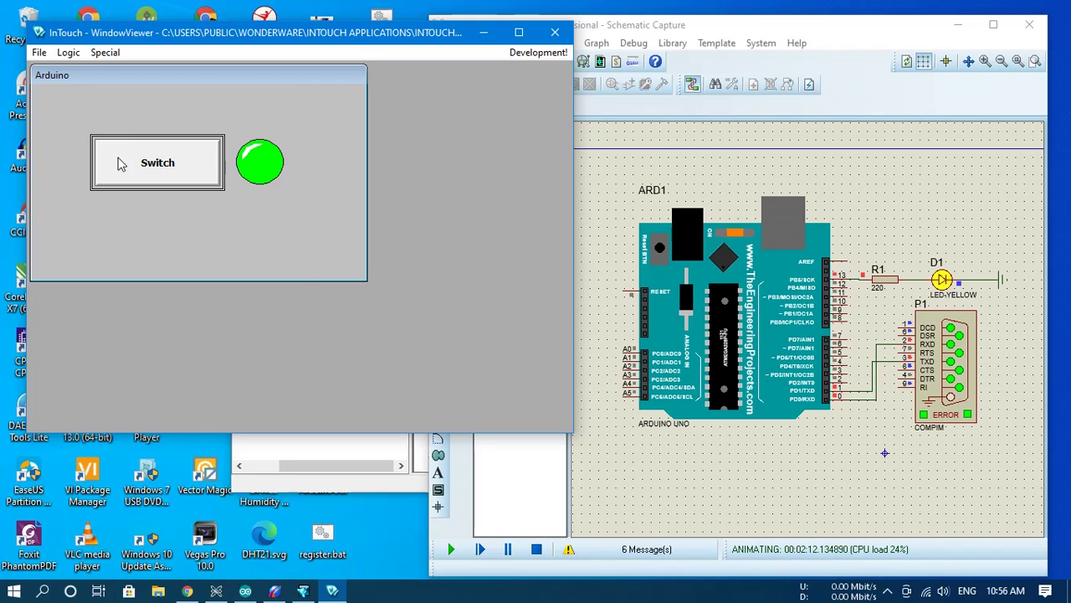
left_click(153, 162)
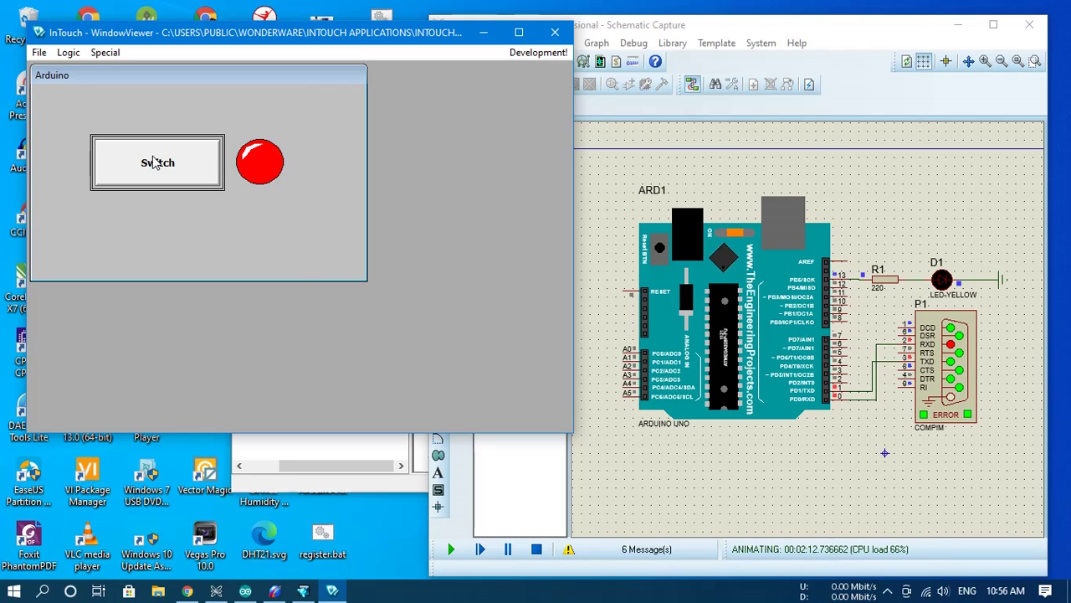
left_click(153, 162)
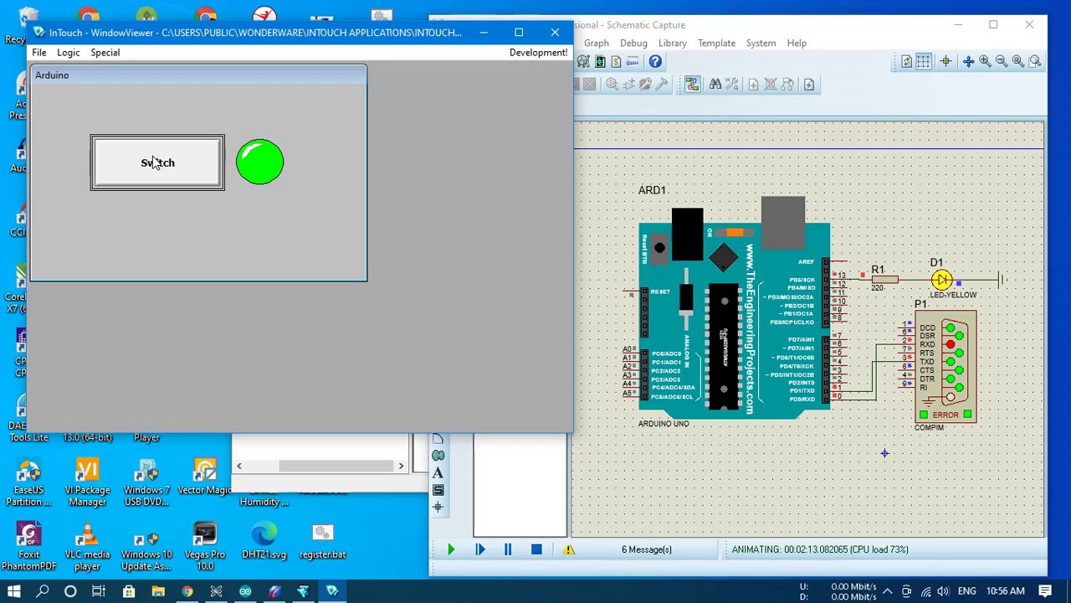
left_click(153, 163)
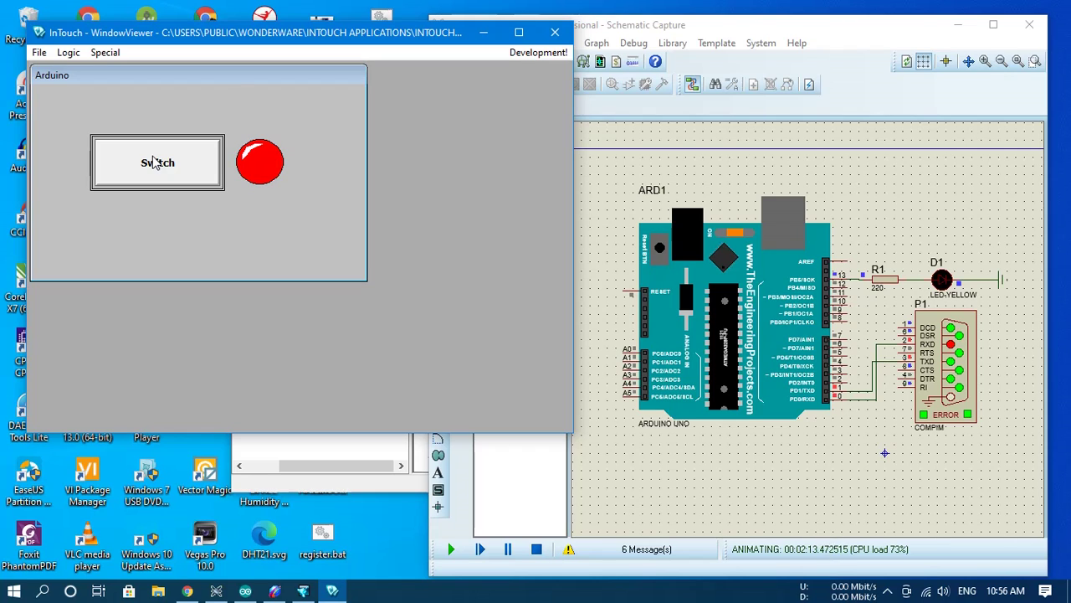